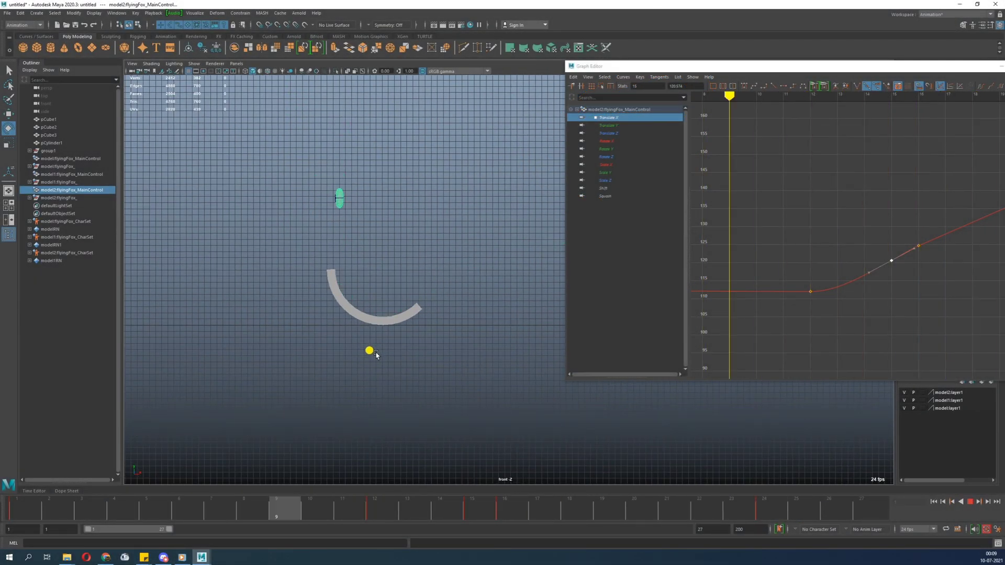
# Step: Move the ball so its side touches the inner edge of the curved ramp's upper-left end
pyautogui.click(417, 285)
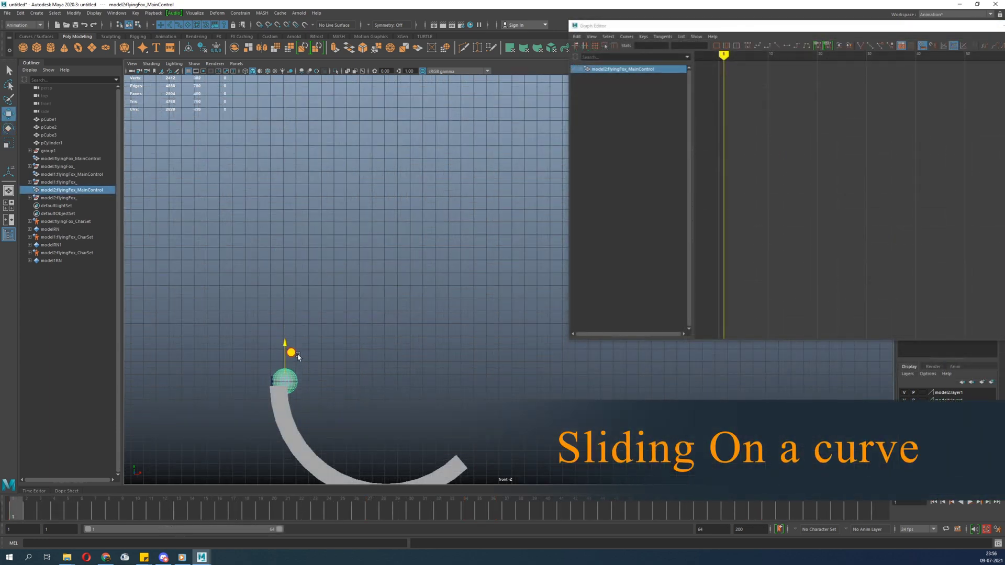
pyautogui.scroll(3, 303, 370)
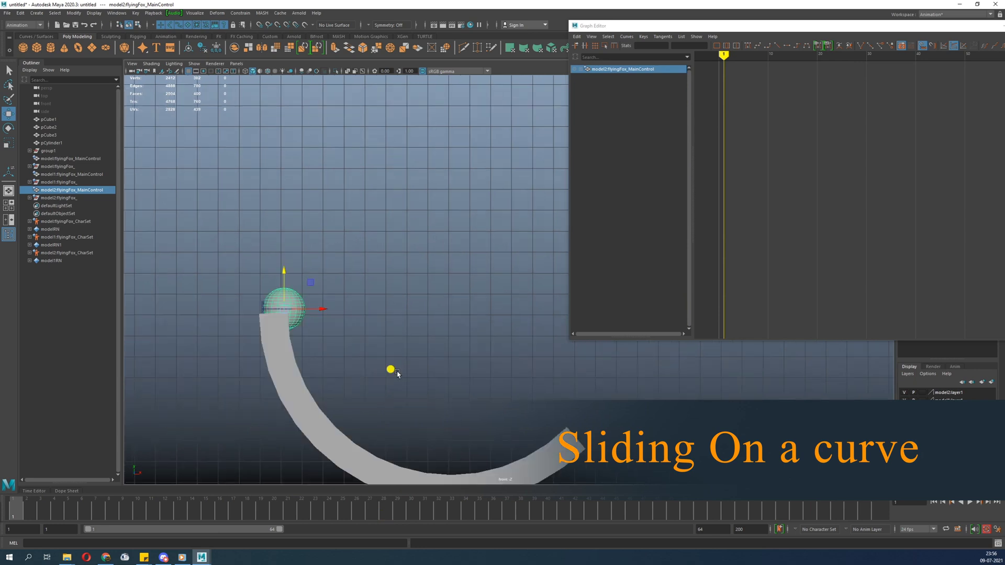
pyautogui.scroll(3, 310, 365)
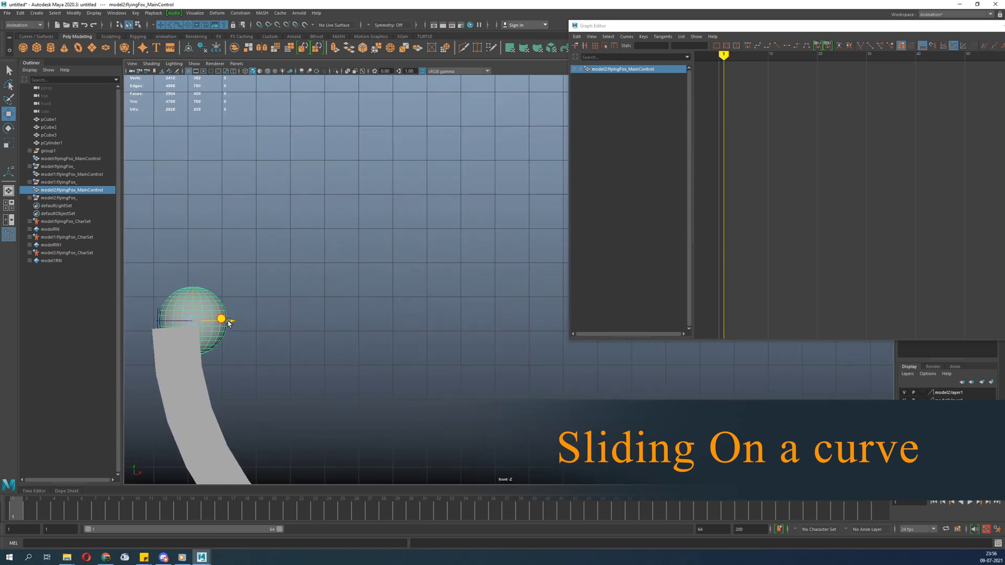
pyautogui.moveTo(225, 320); pyautogui.dragTo(267, 327)
pyautogui.keyDown('alt'); pyautogui.moveTo(236, 446); pyautogui.dragTo(515, 473, button='right'); pyautogui.keyUp('alt')
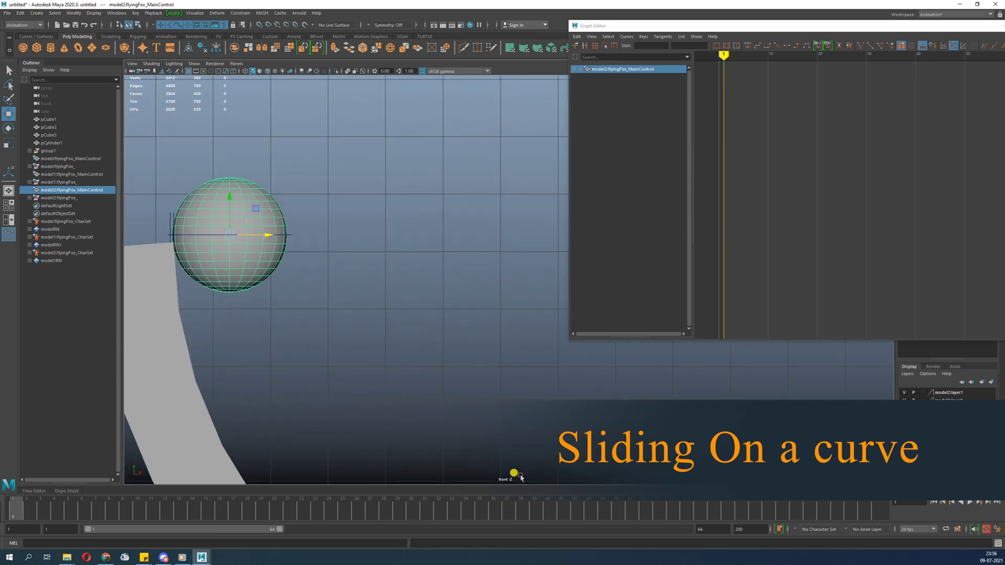
pyautogui.moveTo(229, 199); pyautogui.dragTo(232, 221)
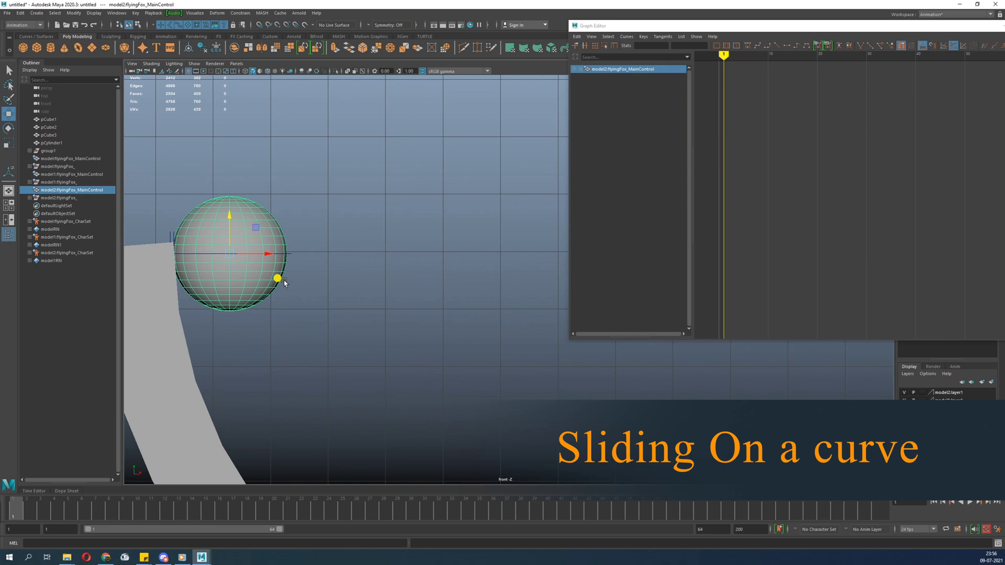
pyautogui.moveTo(269, 256); pyautogui.dragTo(271, 257)
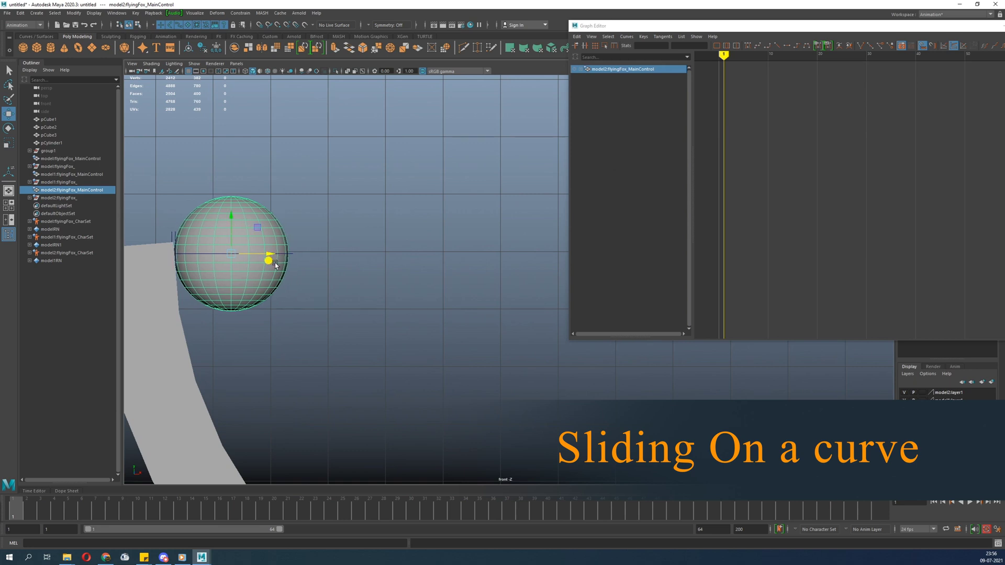
# Step: Key the ball's contact position at the ramp's upper-left end on frame 11
pyautogui.scroll(-5, 135, 298)
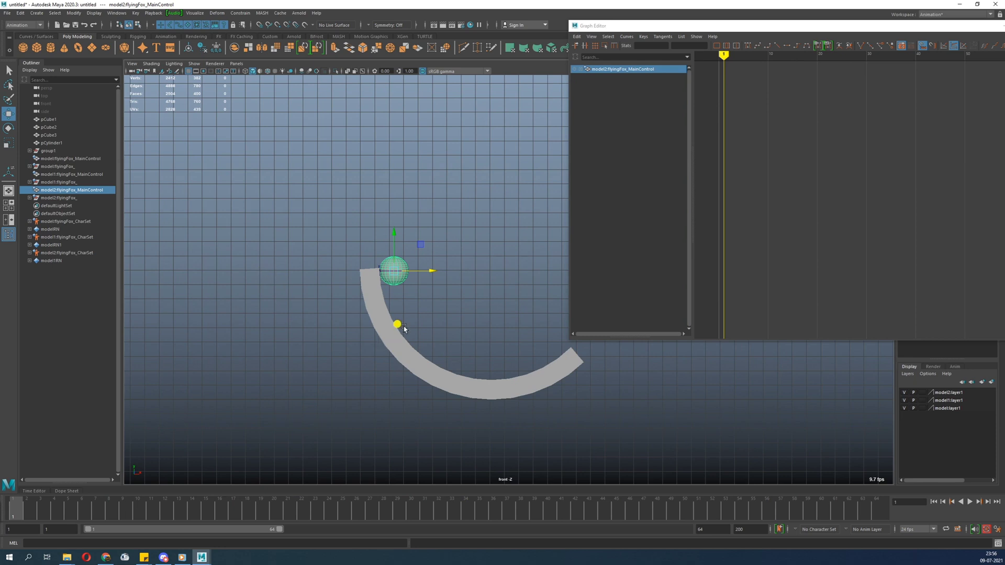
pyautogui.keyDown('alt'); pyautogui.moveTo(390, 307); pyautogui.dragTo(396, 351, button='middle'); pyautogui.keyUp('alt')
pyautogui.keyDown('alt'); pyautogui.moveTo(396, 352); pyautogui.dragTo(309, 335, button='right'); pyautogui.keyUp('alt')
pyautogui.scroll(-2, 310, 337)
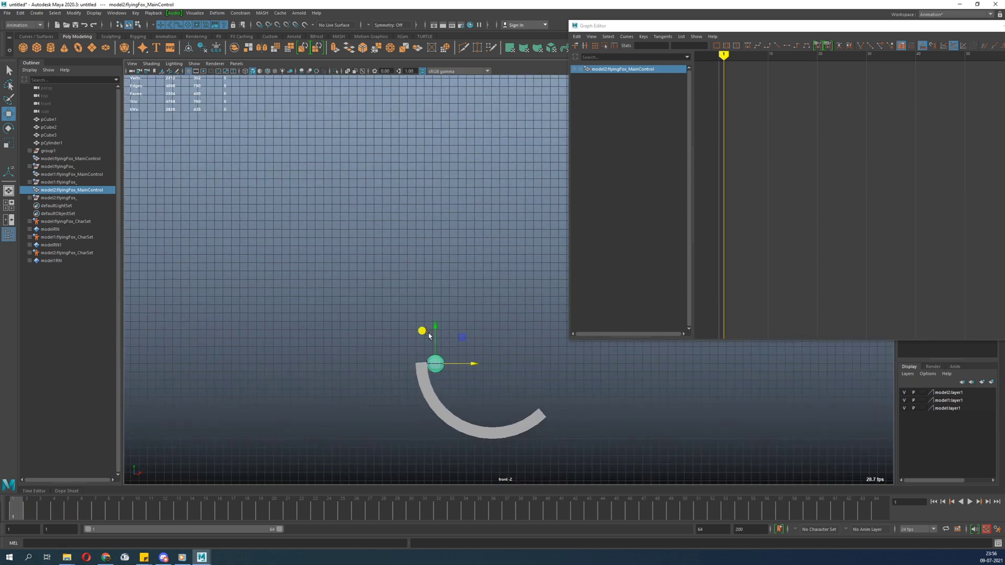
pyautogui.moveTo(199, 511); pyautogui.dragTo(155, 511)
pyautogui.click(420, 368)
pyautogui.press('s')
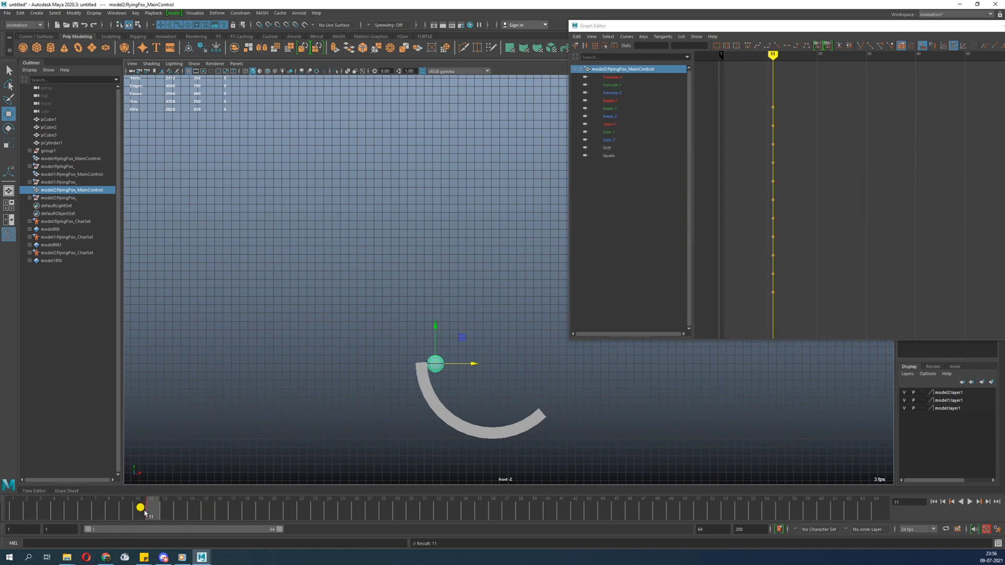
# Step: On frame 1, raise the ball straight up high above the ramp and key that position
pyautogui.hotkey('alt', 'shift', 'v')
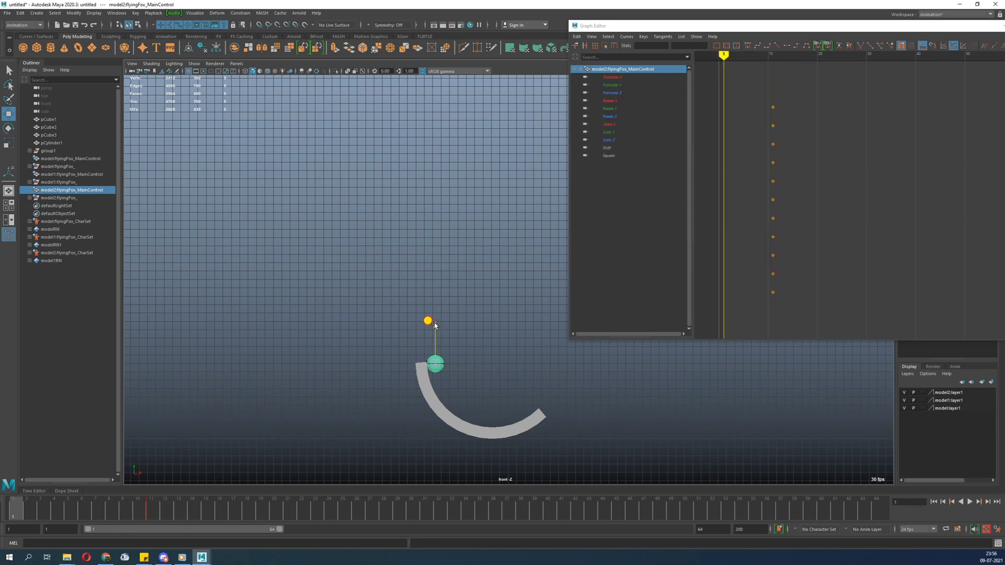
pyautogui.moveTo(434, 326); pyautogui.dragTo(441, 121)
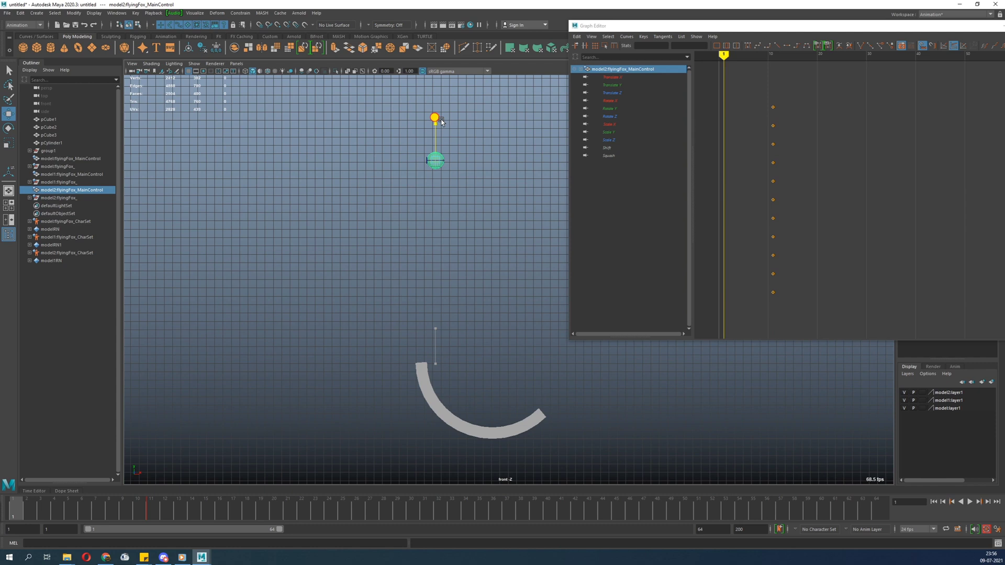
pyautogui.press('s')
# Step: Shift the ball's contact key from frame 11 to frame 12 and play back the fall to check its timing
pyautogui.click(152, 512)
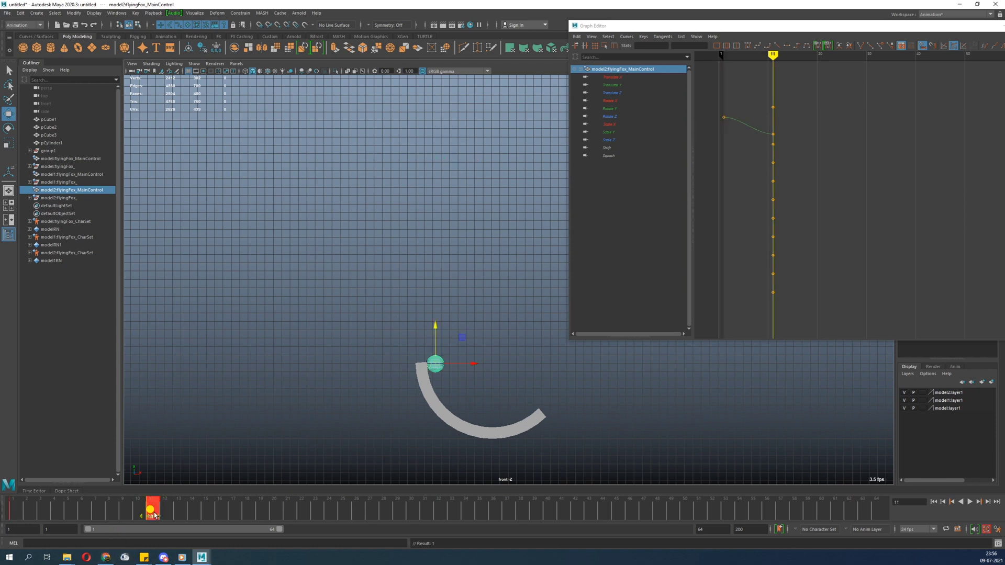
pyautogui.moveTo(154, 515); pyautogui.dragTo(168, 514)
pyautogui.hotkey('alt', 'shift', 'v')
pyautogui.hotkey('alt', 'v')
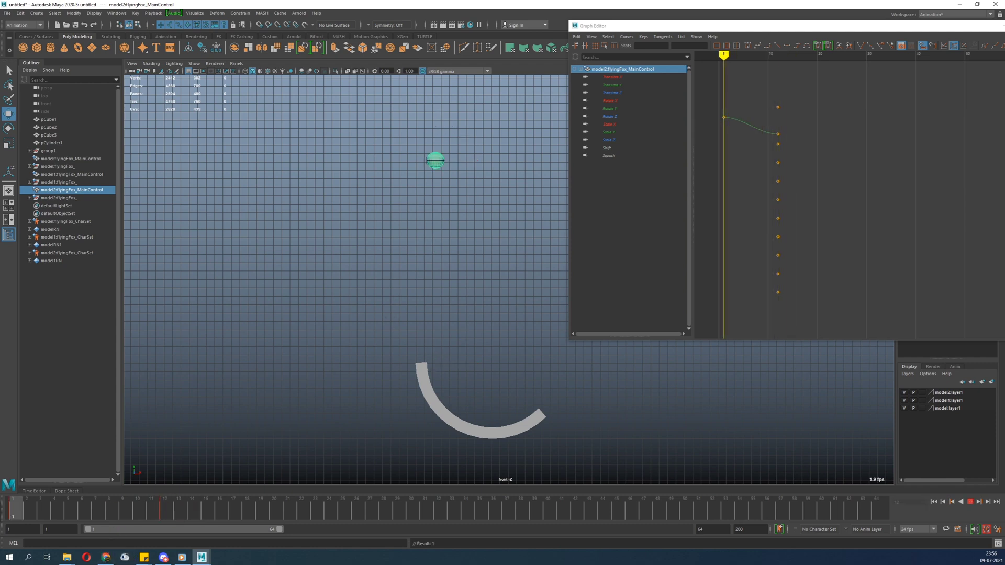
pyautogui.moveTo(78, 519); pyautogui.dragTo(165, 522)
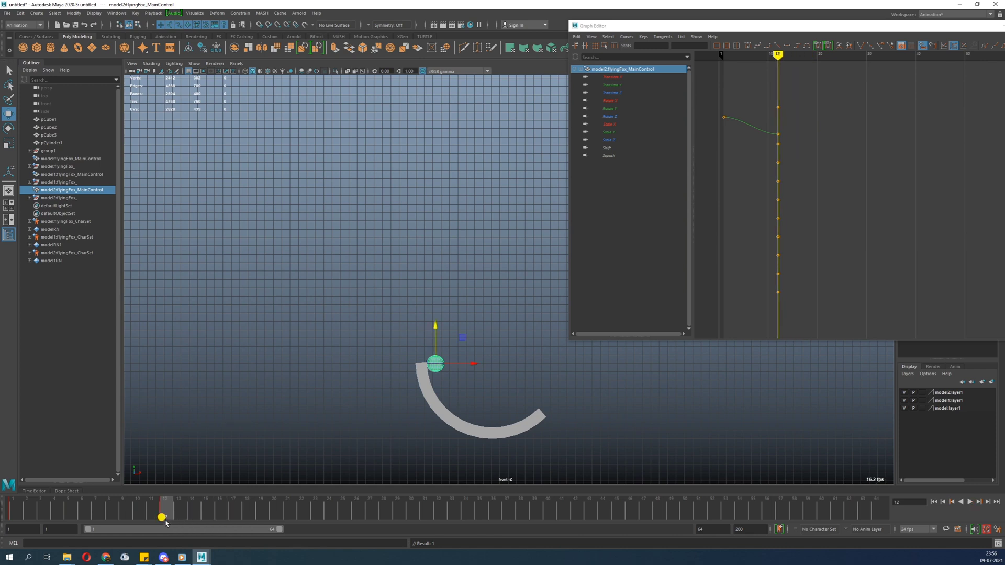
pyautogui.hotkey('alt', 'v')
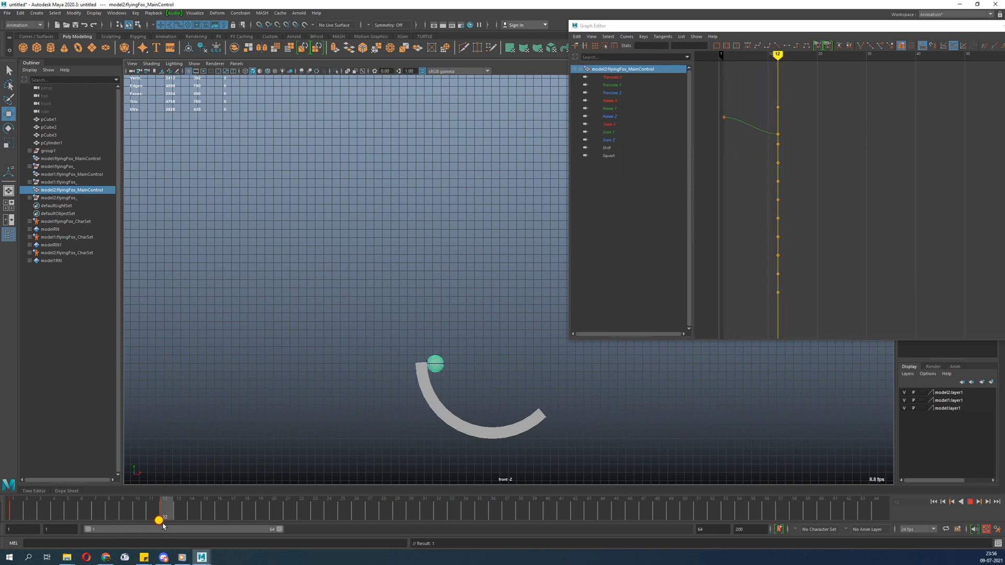
pyautogui.moveTo(165, 523); pyautogui.dragTo(165, 523)
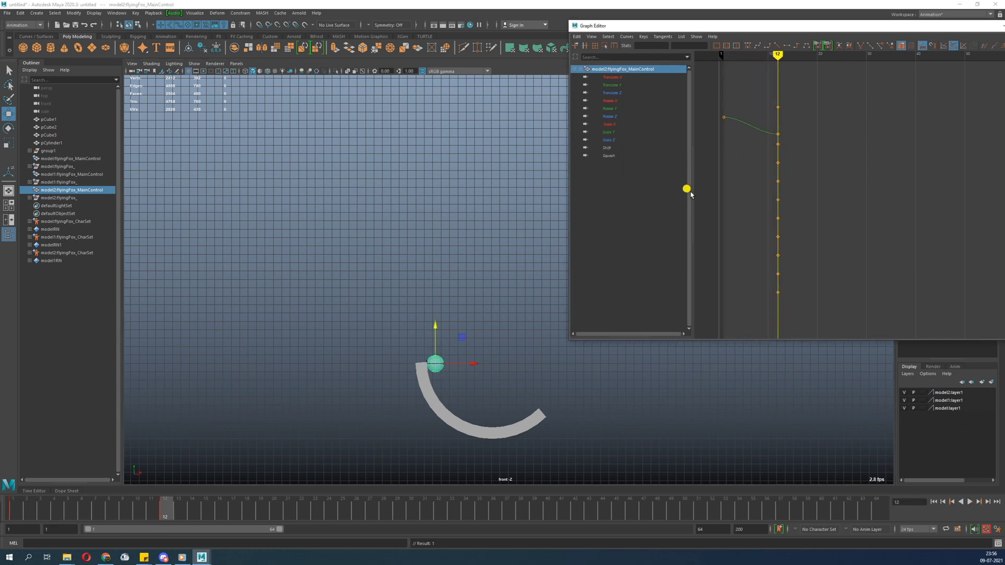
# Step: Tilt the frame 12 tangent of the ball's Translate Y curve downward so the fall accelerates into the contact
pyautogui.keyDown('alt'); pyautogui.keyDown('shift'); pyautogui.moveTo(700, 186); pyautogui.dragTo(736, 178, button='right'); pyautogui.keyUp('shift'); pyautogui.keyUp('alt')
pyautogui.keyDown('alt'); pyautogui.moveTo(737, 177); pyautogui.dragTo(783, 183, button='middle'); pyautogui.keyUp('alt')
pyautogui.click(621, 85)
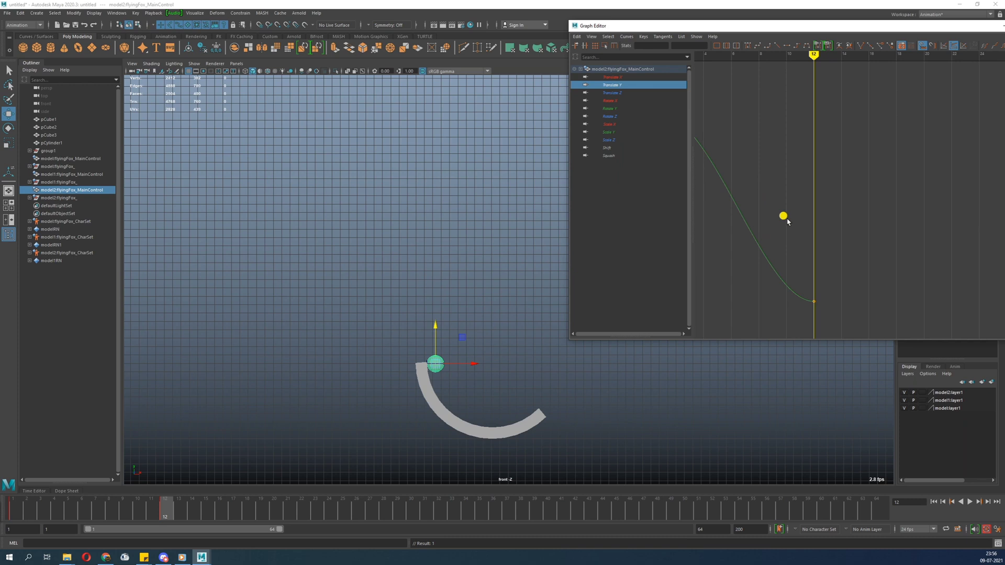
pyautogui.keyDown('alt'); pyautogui.moveTo(784, 253); pyautogui.dragTo(803, 242, button='right'); pyautogui.keyUp('alt')
pyautogui.moveTo(890, 209); pyautogui.dragTo(840, 255)
pyautogui.moveTo(878, 199); pyautogui.dragTo(862, 254)
pyautogui.moveTo(863, 253); pyautogui.dragTo(850, 275, button='middle')
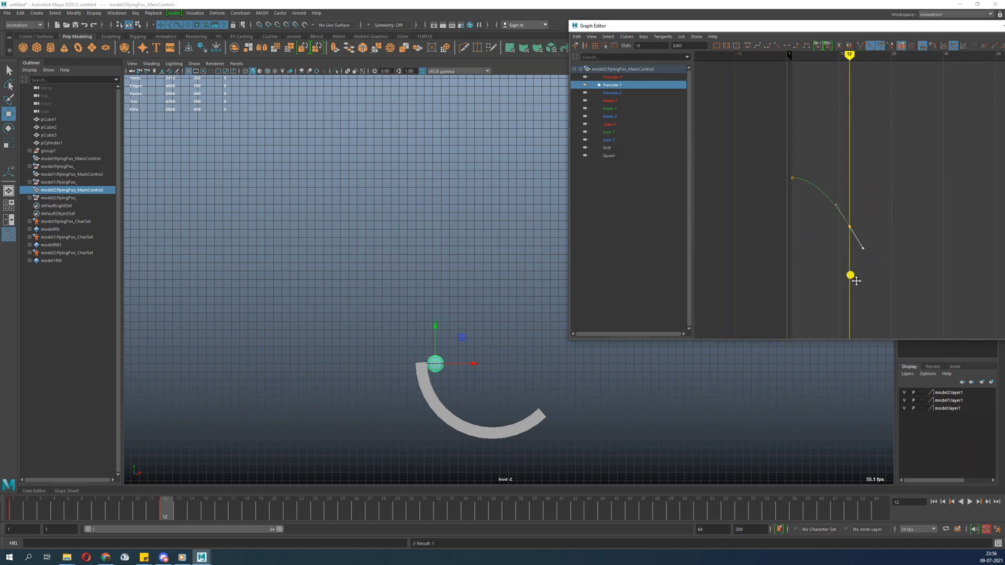
# Step: Steepen the incoming tangent of the Translate Y curve at frame 12 to round the falling arc further
pyautogui.click(604, 77)
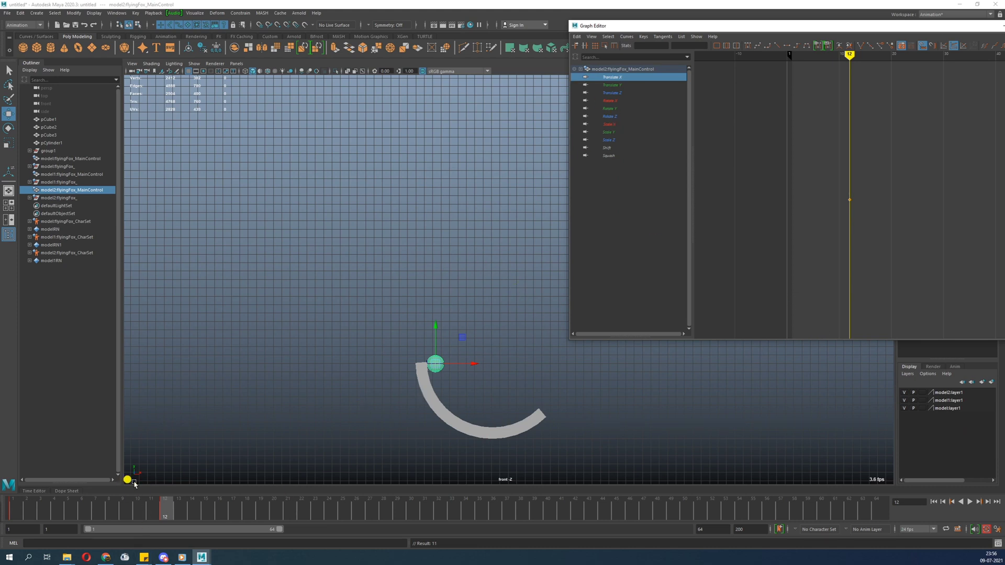
pyautogui.click(612, 85)
pyautogui.moveTo(825, 244)
pyautogui.keyDown('alt'); pyautogui.keyDown('shift'); pyautogui.mouseDown(button='right')
pyautogui.moveTo(841, 243)
pyautogui.moveTo(800, 257)
pyautogui.moveTo(819, 237)
pyautogui.mouseUp(button='right'); pyautogui.keyUp('shift'); pyautogui.keyUp('alt')
pyautogui.keyDown('alt'); pyautogui.moveTo(702, 249); pyautogui.dragTo(899, 246, button='middle'); pyautogui.keyUp('alt')
pyautogui.moveTo(894, 243)
pyautogui.keyDown('alt'); pyautogui.mouseDown(button='right')
pyautogui.moveTo(825, 206)
pyautogui.moveTo(825, 186)
pyautogui.moveTo(891, 225)
pyautogui.mouseUp(button='right'); pyautogui.keyUp('alt')
pyautogui.moveTo(989, 303); pyautogui.dragTo(950, 269)
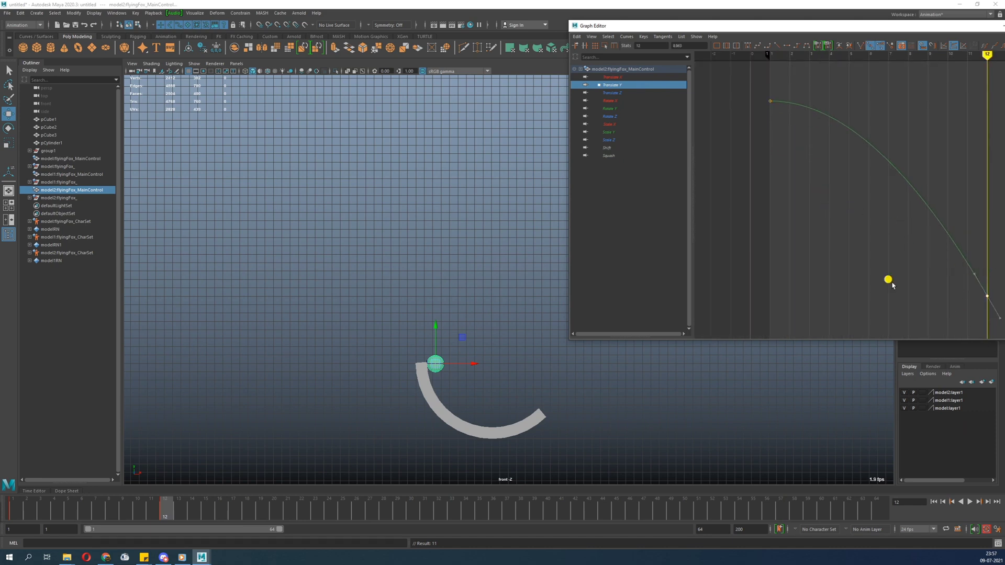
pyautogui.keyDown('alt'); pyautogui.moveTo(891, 285); pyautogui.dragTo(877, 281, button='middle'); pyautogui.keyUp('alt')
pyautogui.moveTo(967, 250); pyautogui.dragTo(947, 286)
pyautogui.moveTo(947, 286); pyautogui.dragTo(938, 261, button='middle')
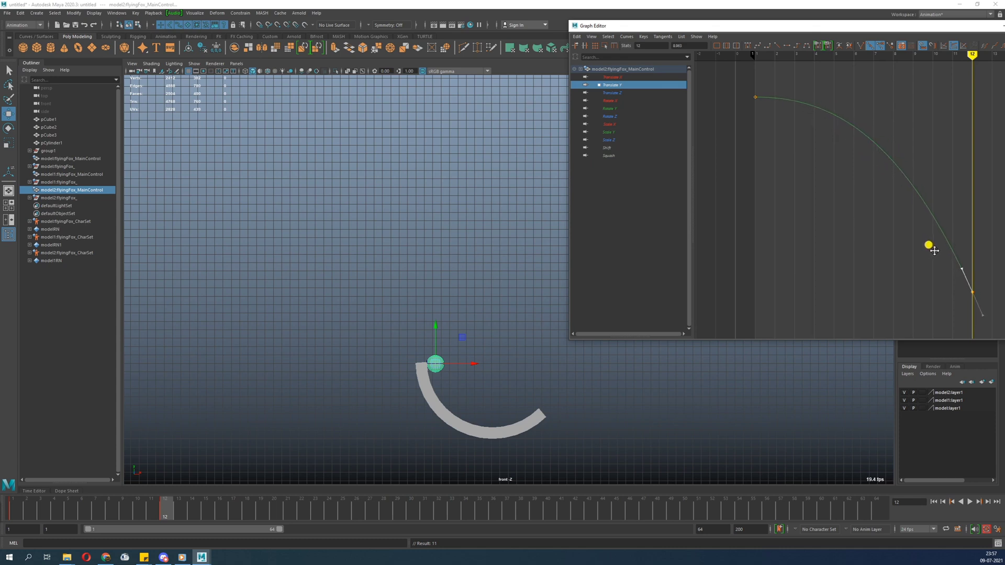
pyautogui.keyDown('alt'); pyautogui.moveTo(934, 251); pyautogui.dragTo(871, 225, button='right'); pyautogui.keyUp('alt')
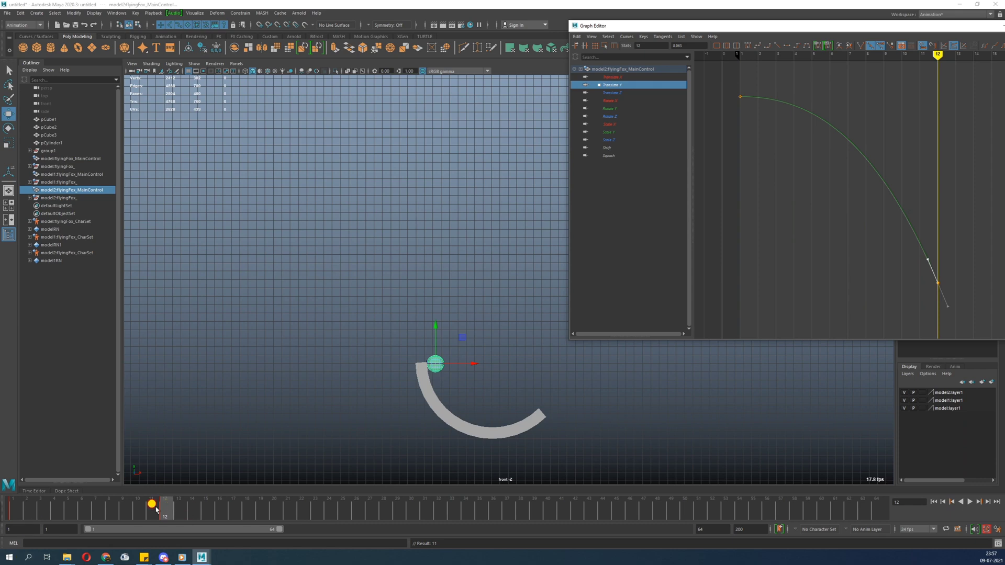
# Step: Flatten the frame 12 Translate Y tangent slightly and play the fall from frame 1 before and after the change
pyautogui.moveTo(156, 509)
pyautogui.mouseDown()
pyautogui.moveTo(16, 510)
pyautogui.moveTo(180, 503)
pyautogui.moveTo(11, 504)
pyautogui.mouseUp()
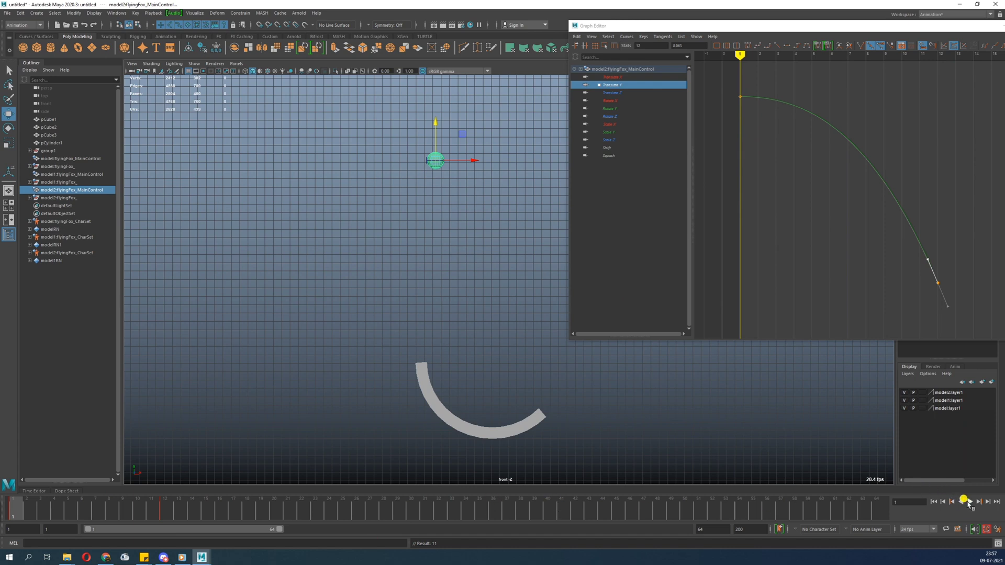
pyautogui.click(793, 308)
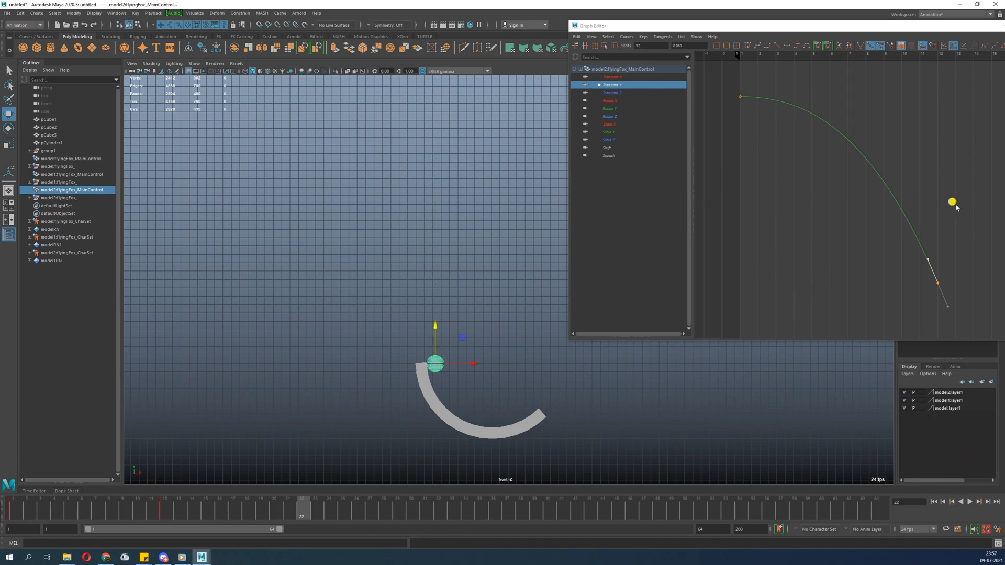
pyautogui.moveTo(949, 202); pyautogui.dragTo(945, 200, button='middle')
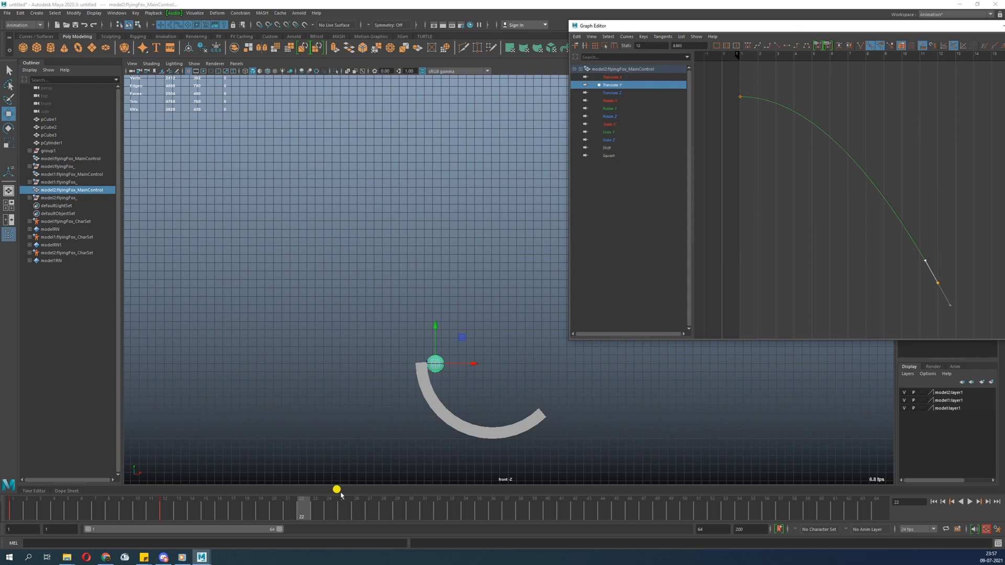
pyautogui.hotkey('alt', 'shift', 'v')
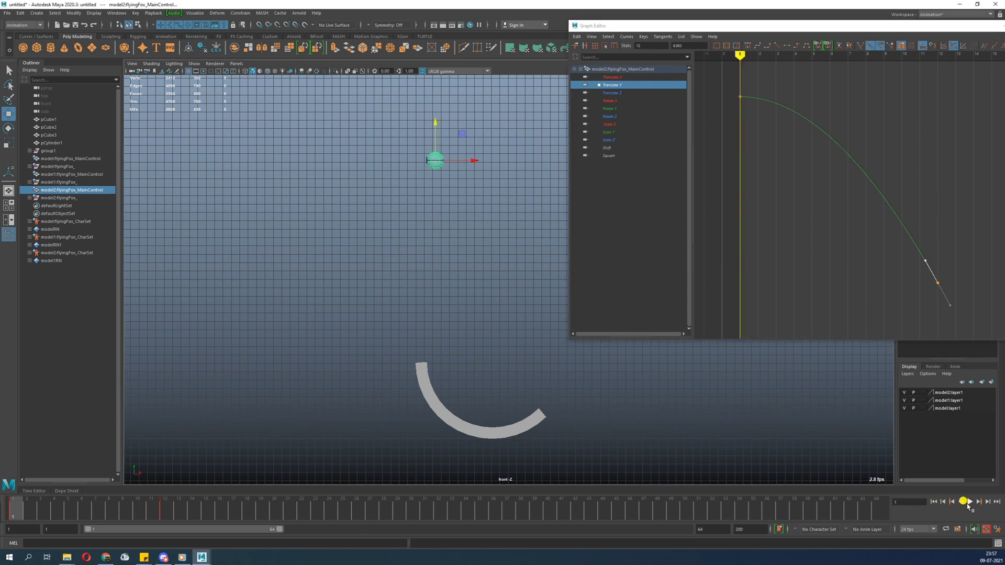
pyautogui.click(969, 501)
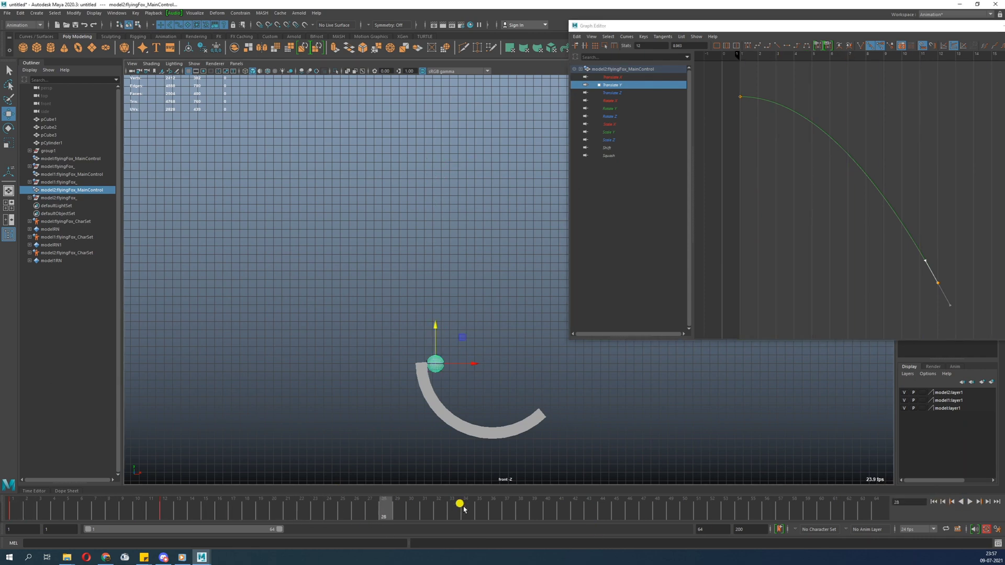
# Step: Examine the ball's spacing between frames 11 and 12 where it reaches the ramp's upper-left end
pyautogui.click(67, 518)
pyautogui.moveTo(70, 522); pyautogui.dragTo(163, 521)
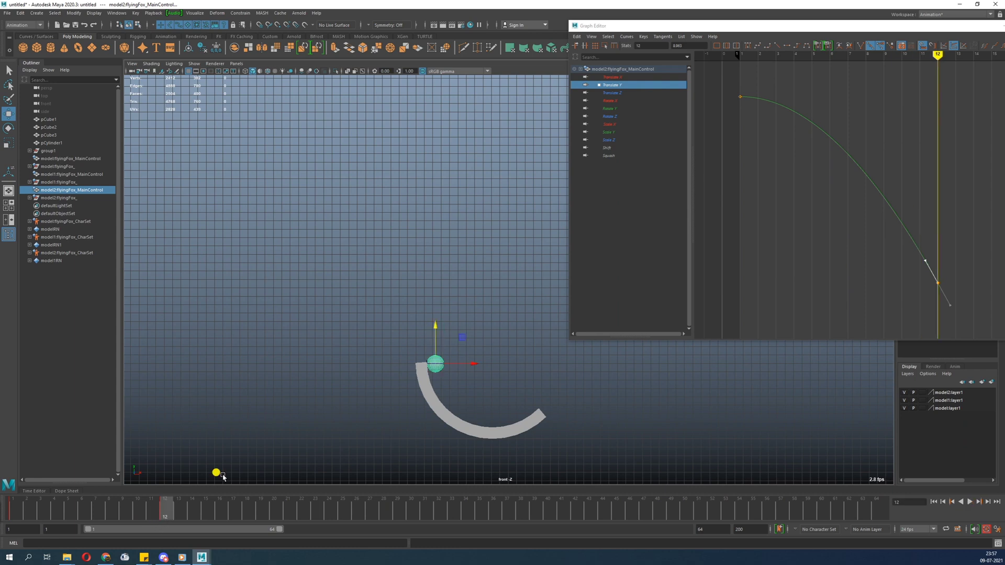
pyautogui.keyDown('alt'); pyautogui.moveTo(323, 366); pyautogui.dragTo(324, 297, button='middle'); pyautogui.keyUp('alt')
pyautogui.keyDown('alt'); pyautogui.moveTo(324, 297); pyautogui.dragTo(532, 405, button='right'); pyautogui.keyUp('alt')
pyautogui.keyDown('alt'); pyautogui.moveTo(372, 275); pyautogui.dragTo(391, 260, button='middle'); pyautogui.keyUp('alt')
pyautogui.keyDown('alt'); pyautogui.moveTo(390, 261); pyautogui.dragTo(471, 278, button='right'); pyautogui.keyUp('alt')
pyautogui.moveTo(169, 492); pyautogui.dragTo(151, 510)
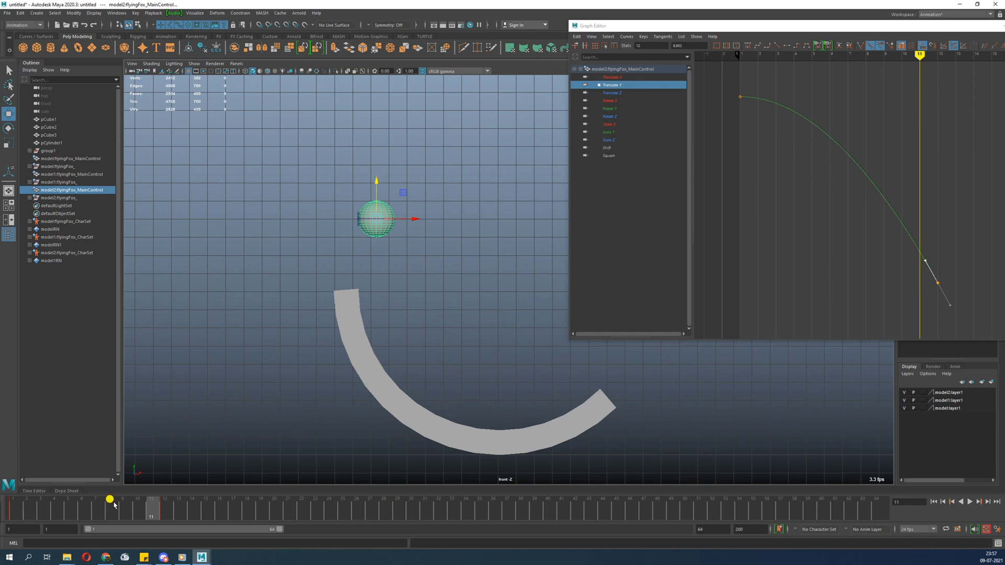
pyautogui.moveTo(156, 514); pyautogui.dragTo(161, 510)
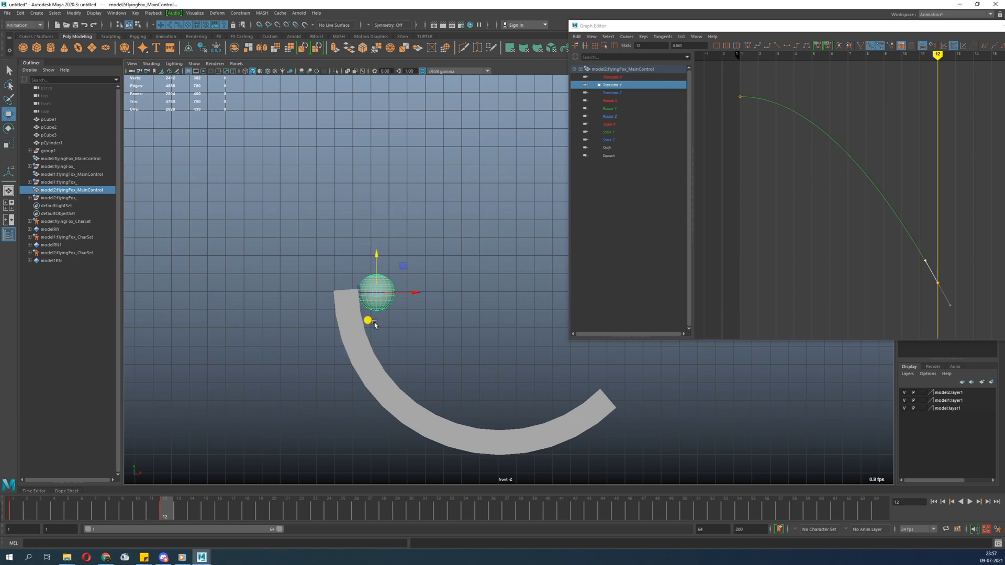
pyautogui.moveTo(171, 506); pyautogui.dragTo(150, 505)
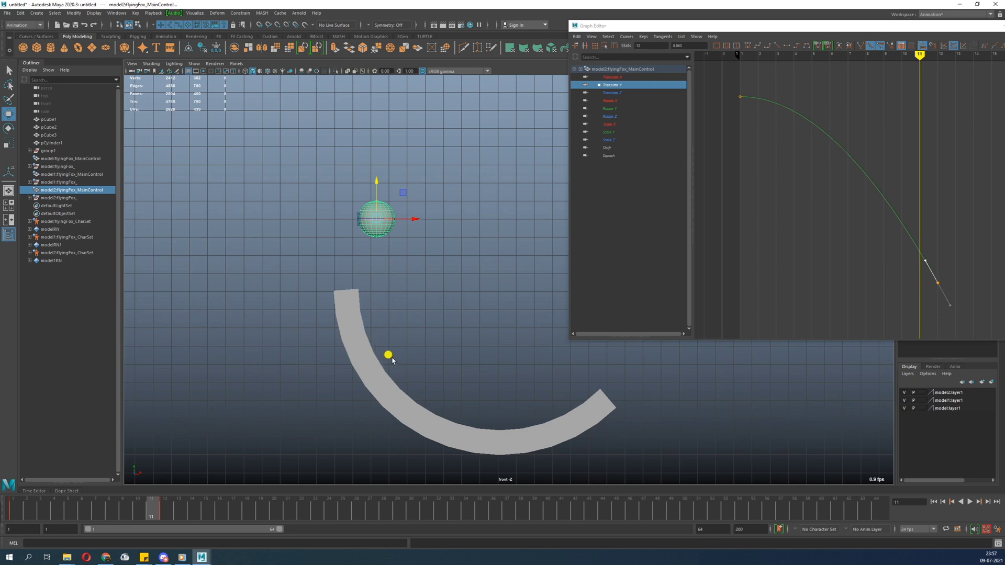
pyautogui.click(169, 510)
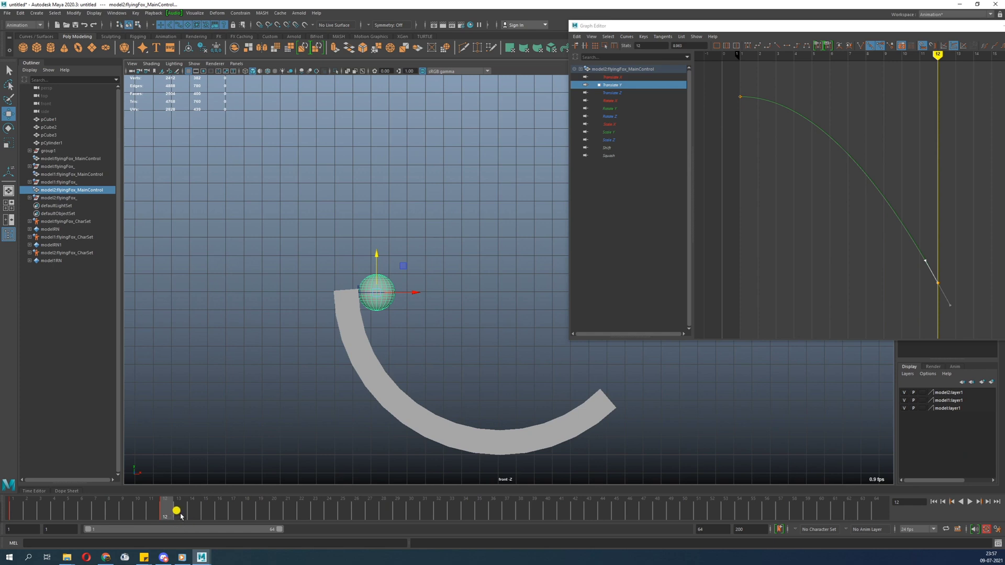
# Step: At frame 13, move the ball down onto the ramp's inner left wall, rotate it with the slope and key it
pyautogui.click(180, 511)
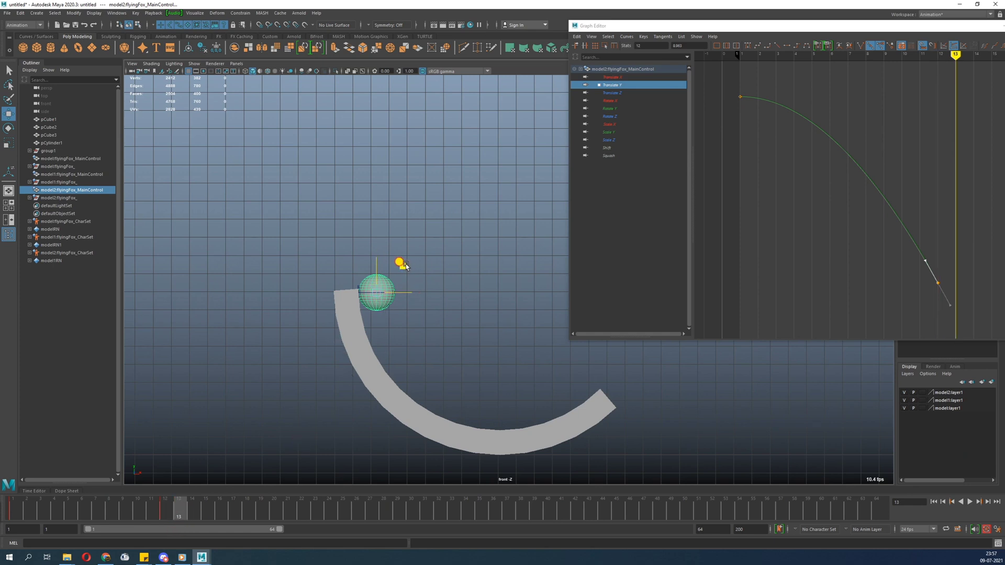
pyautogui.moveTo(401, 265); pyautogui.dragTo(427, 328)
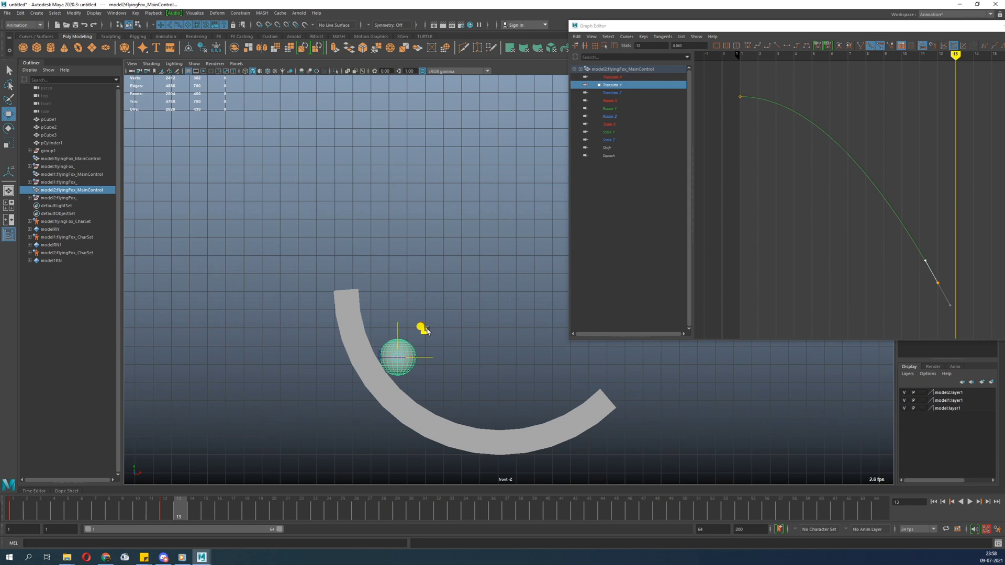
pyautogui.press('e')
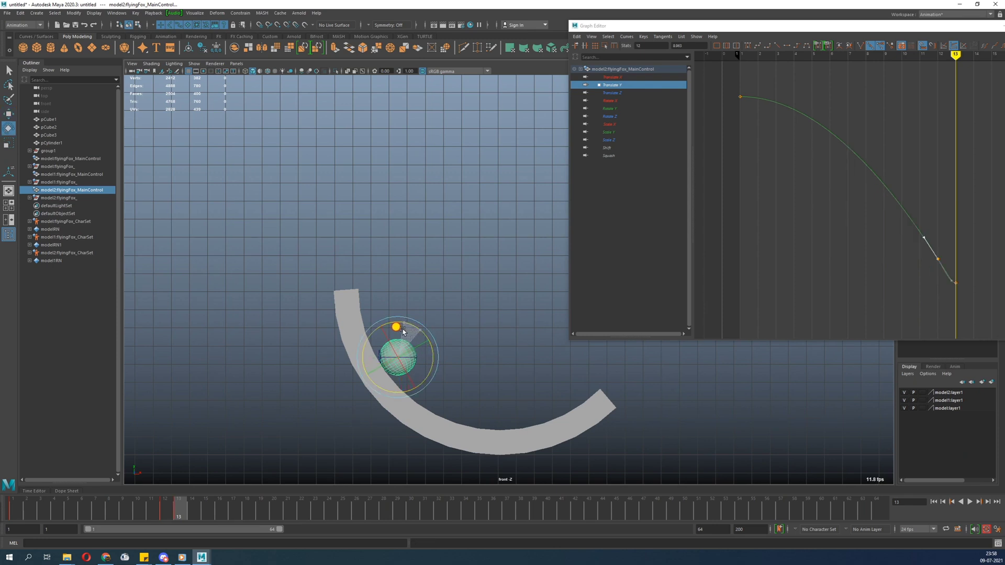
pyautogui.moveTo(402, 332); pyautogui.dragTo(403, 332)
pyautogui.press('s')
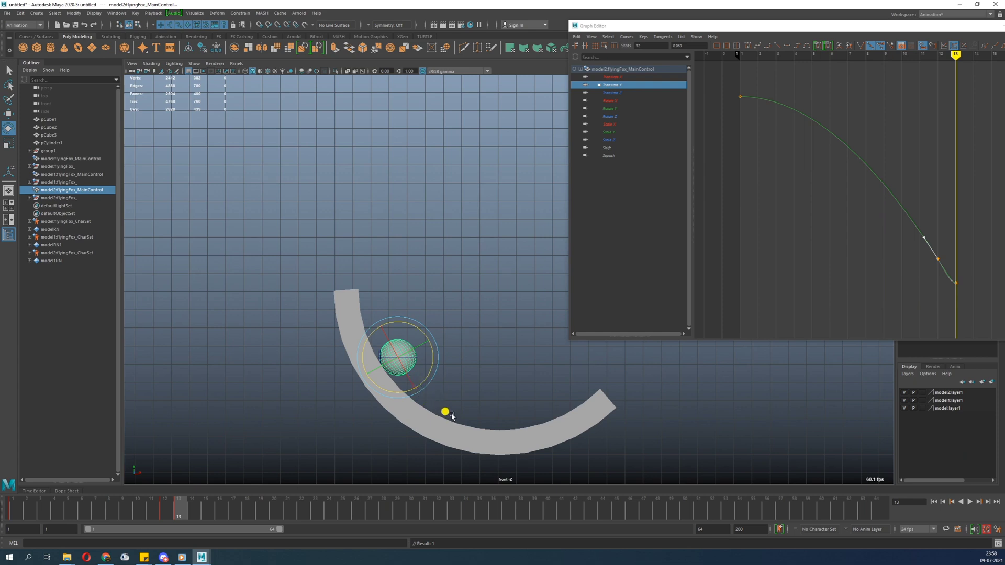
# Step: At frame 14, slide the ball down the ramp to just left of its lowest point and rotate it to match
pyautogui.click(197, 510)
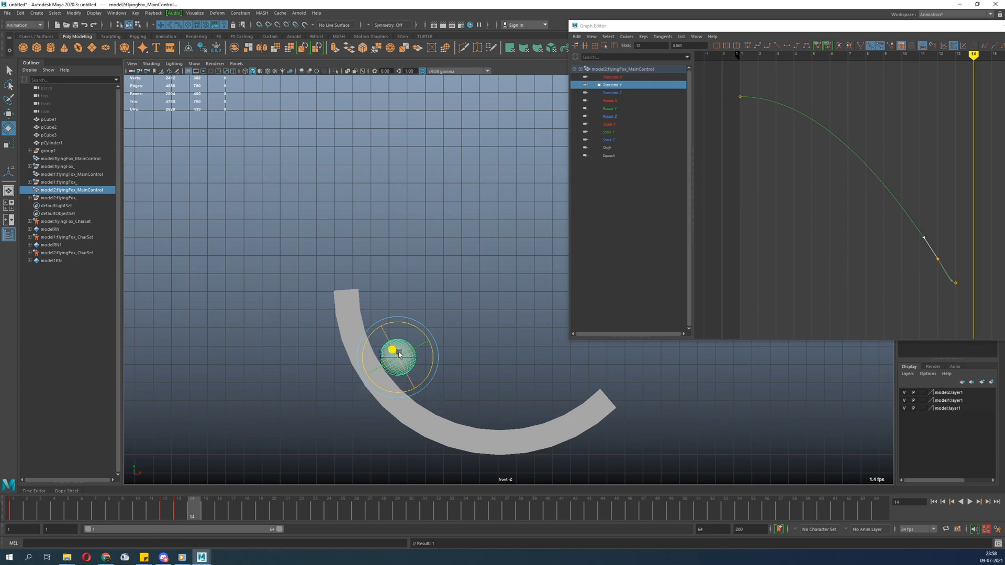
pyautogui.press('w')
pyautogui.moveTo(425, 329); pyautogui.dragTo(484, 429)
pyautogui.press('e')
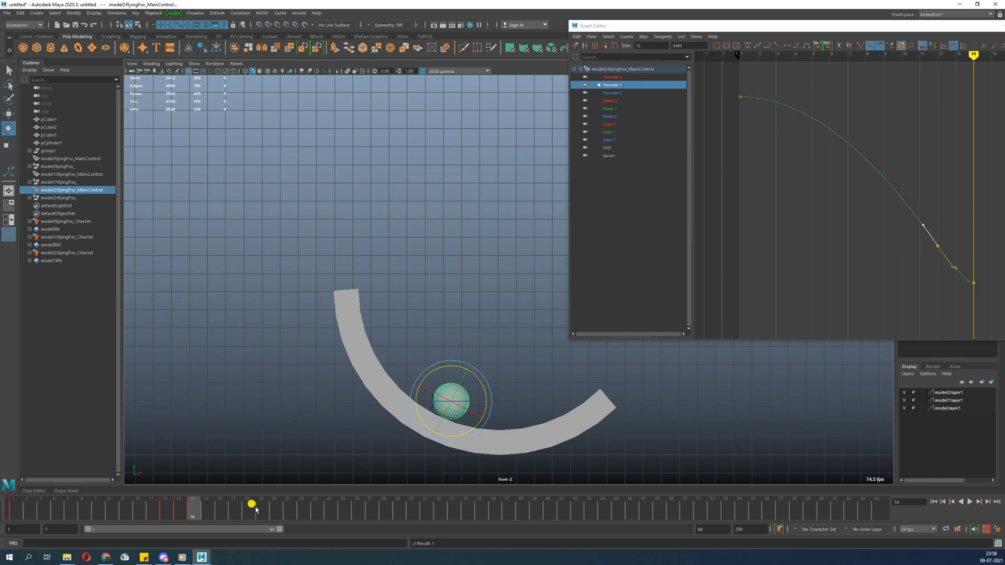
# Step: At frame 15, place the ball on the ramp just right of its lowest point and rotate it with the surface
pyautogui.moveTo(197, 517); pyautogui.dragTo(205, 514)
pyautogui.press('w')
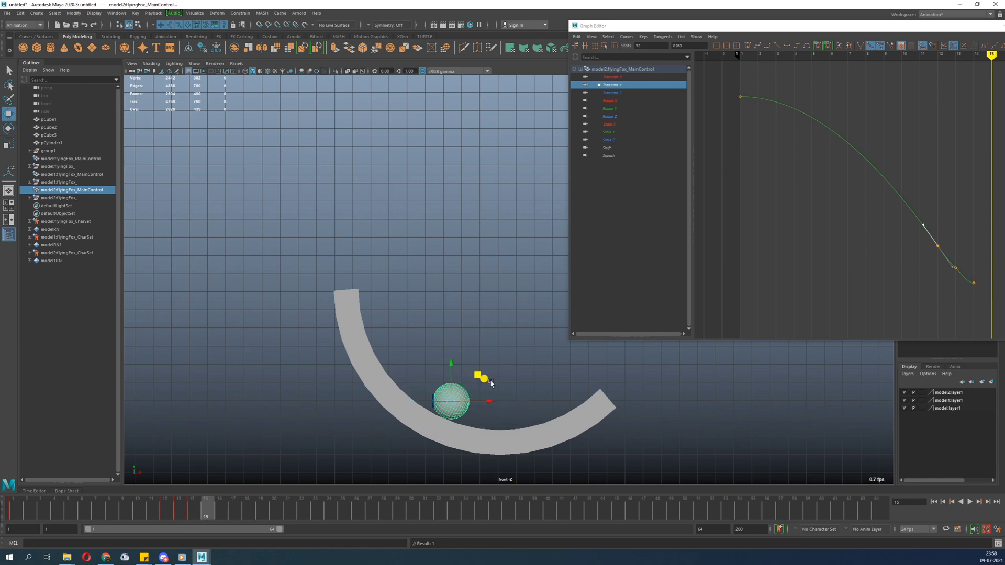
pyautogui.moveTo(478, 381); pyautogui.dragTo(561, 387, button='middle')
pyautogui.moveTo(561, 387); pyautogui.dragTo(535, 375)
pyautogui.press('e')
pyautogui.hotkey('alt', 'v')
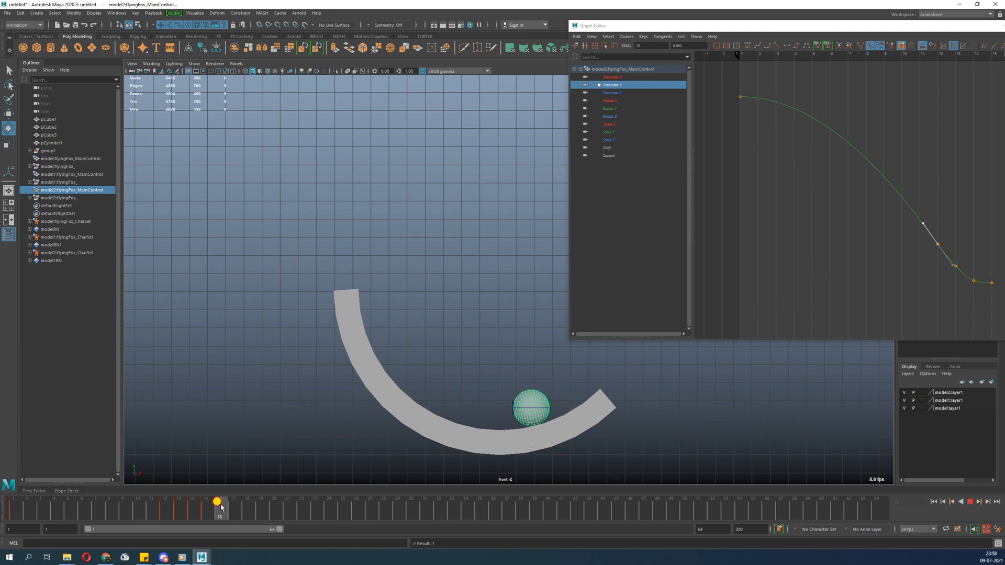
pyautogui.moveTo(221, 507); pyautogui.dragTo(208, 507)
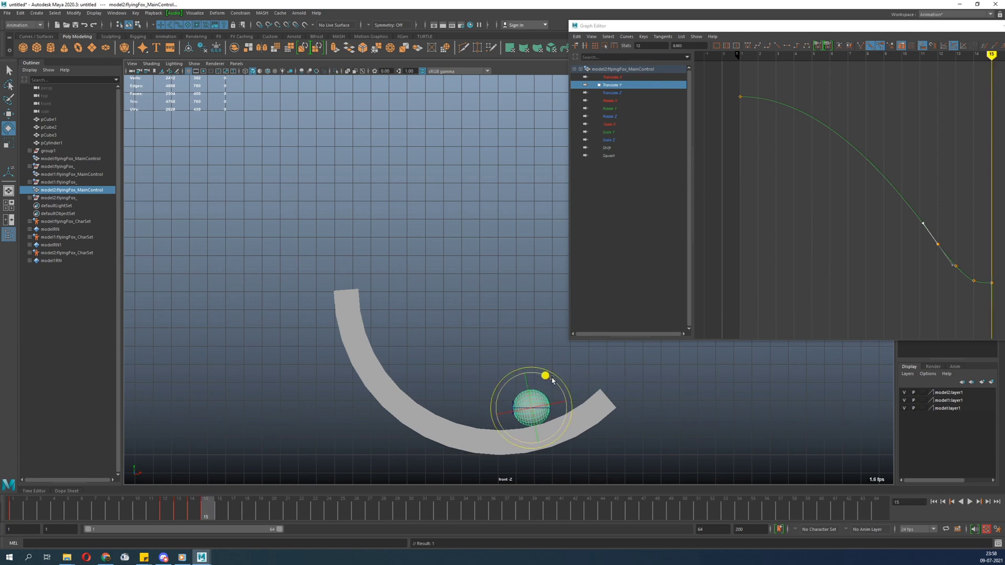
pyautogui.moveTo(550, 381); pyautogui.dragTo(549, 379)
pyautogui.moveTo(549, 379)
pyautogui.mouseDown(button='middle')
pyautogui.moveTo(505, 423)
pyautogui.moveTo(561, 394)
pyautogui.mouseUp(button='middle')
# Step: At frame 16, move the ball up and off the ramp's right end and rotate it further along its path
pyautogui.moveTo(205, 510); pyautogui.dragTo(220, 510)
pyautogui.keyDown('alt'); pyautogui.moveTo(562, 402); pyautogui.dragTo(560, 303, button='middle'); pyautogui.keyUp('alt')
pyautogui.press('w')
pyautogui.press('e')
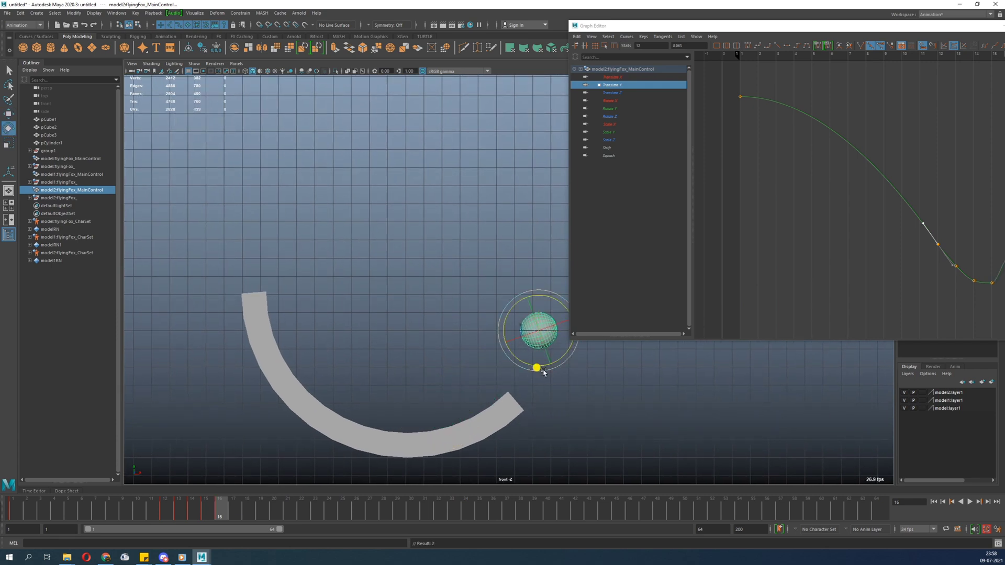
pyautogui.moveTo(546, 366); pyautogui.dragTo(547, 366)
pyautogui.click(290, 543)
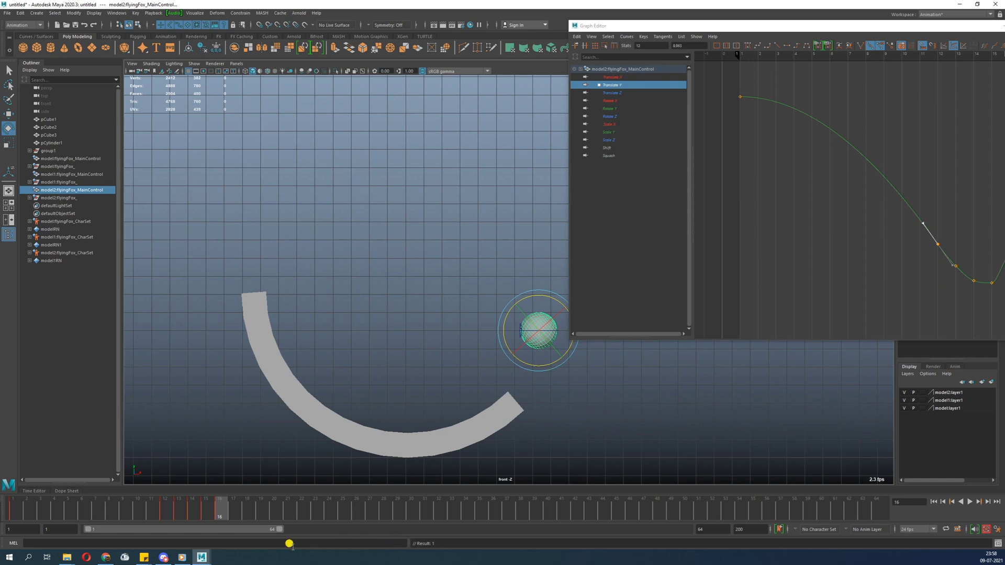
# Step: Compare the ball's spacing with frame 15 and bring its frame 16 position closer to the ramp's right end
pyautogui.click(205, 512)
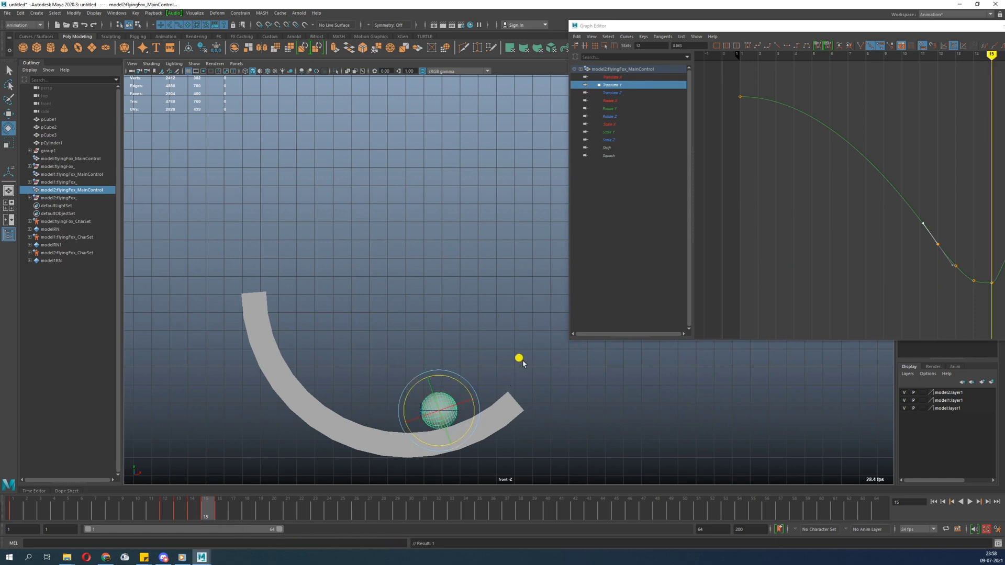
pyautogui.click(223, 511)
pyautogui.press('w')
pyautogui.moveTo(565, 306); pyautogui.dragTo(541, 337)
# Step: Steepen the frame 16 tangent of the ball's Translate X curve to remove the slowdown at the last key
pyautogui.keyDown('alt'); pyautogui.moveTo(888, 241); pyautogui.dragTo(813, 226, button='middle'); pyautogui.keyUp('alt')
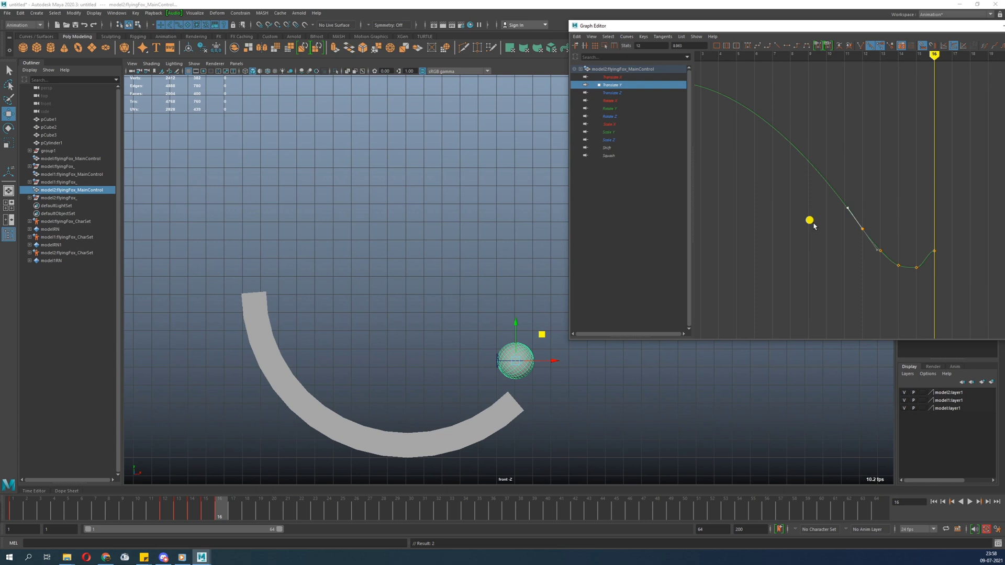
pyautogui.keyDown('alt'); pyautogui.keyDown('shift'); pyautogui.moveTo(814, 226); pyautogui.dragTo(850, 258, button='right'); pyautogui.keyUp('shift'); pyautogui.keyUp('alt')
pyautogui.keyDown('alt'); pyautogui.moveTo(850, 258); pyautogui.dragTo(799, 261, button='middle'); pyautogui.keyUp('alt')
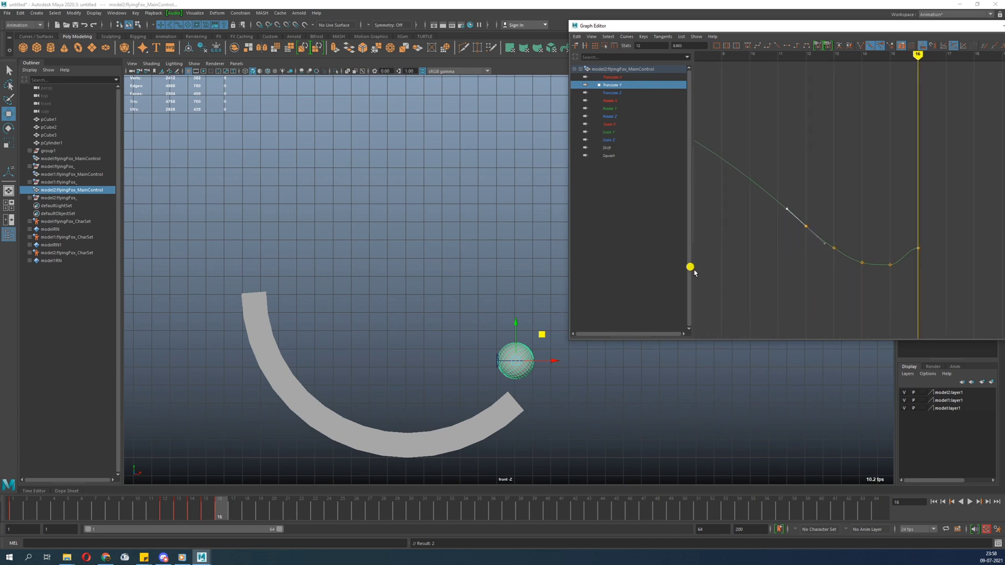
pyautogui.click(611, 77)
pyautogui.keyDown('alt'); pyautogui.keyDown('shift'); pyautogui.moveTo(858, 198); pyautogui.dragTo(888, 207, button='right'); pyautogui.keyUp('shift'); pyautogui.keyUp('alt')
pyautogui.keyDown('alt'); pyautogui.moveTo(860, 223); pyautogui.dragTo(719, 266, button='middle'); pyautogui.keyUp('alt')
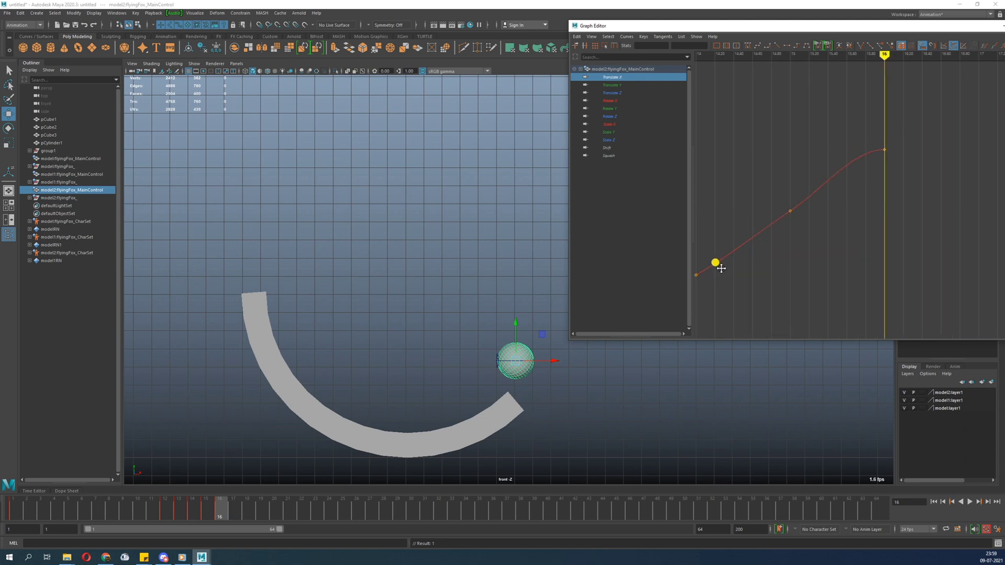
pyautogui.moveTo(857, 146); pyautogui.dragTo(935, 155)
pyautogui.moveTo(860, 180); pyautogui.dragTo(853, 212, button='middle')
pyautogui.scroll(-6, 850, 213)
pyautogui.moveTo(818, 224)
pyautogui.keyDown('alt'); pyautogui.mouseDown(button='right')
pyautogui.moveTo(824, 230)
pyautogui.moveTo(816, 211)
pyautogui.mouseUp(button='right'); pyautogui.keyUp('alt')
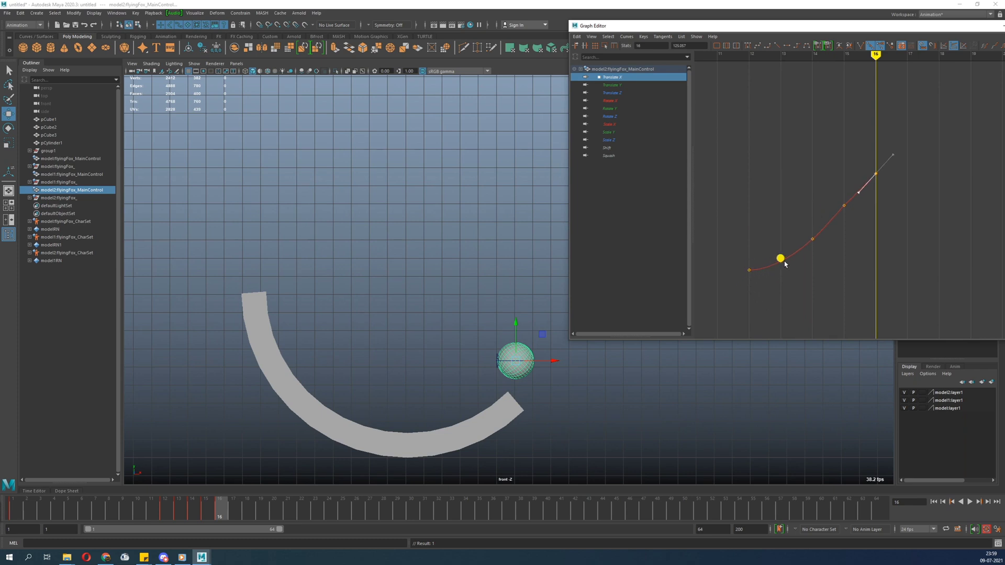
pyautogui.moveTo(869, 144); pyautogui.dragTo(899, 199)
pyautogui.keyDown('shift'); pyautogui.moveTo(901, 172); pyautogui.dragTo(901, 169, button='middle'); pyautogui.keyUp('shift')
# Step: Tilt the frame 16 tangent of the ball's Translate Y curve upward so the ball leaves the ramp still rising
pyautogui.moveTo(224, 514)
pyautogui.mouseDown()
pyautogui.moveTo(251, 514)
pyautogui.moveTo(225, 515)
pyautogui.moveTo(250, 518)
pyautogui.moveTo(233, 518)
pyautogui.mouseUp()
pyautogui.click(611, 85)
pyautogui.moveTo(872, 253); pyautogui.dragTo(888, 299)
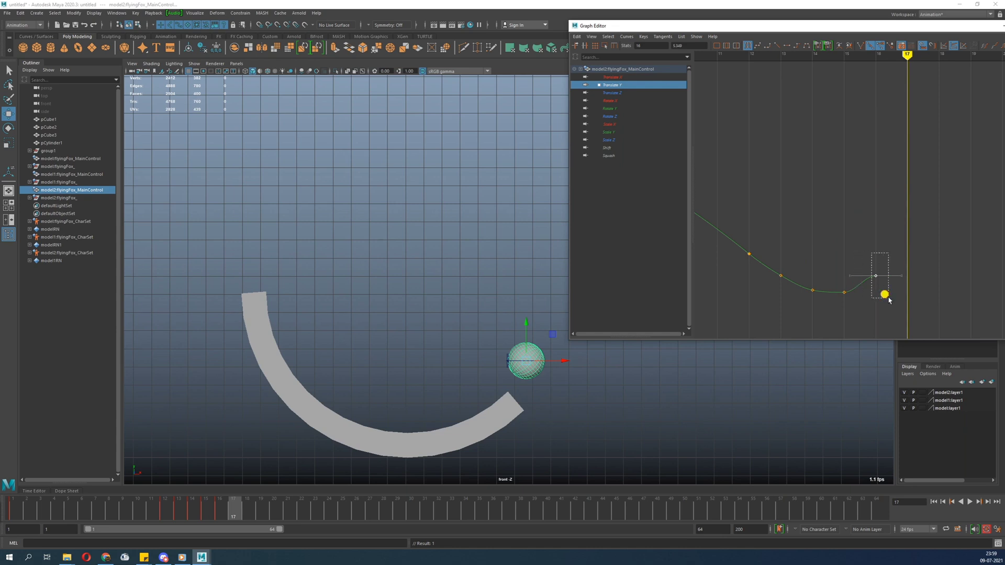
pyautogui.click(507, 361)
pyautogui.click(525, 358)
pyautogui.keyDown('alt'); pyautogui.moveTo(962, 181); pyautogui.dragTo(922, 142, button='middle'); pyautogui.keyUp('alt')
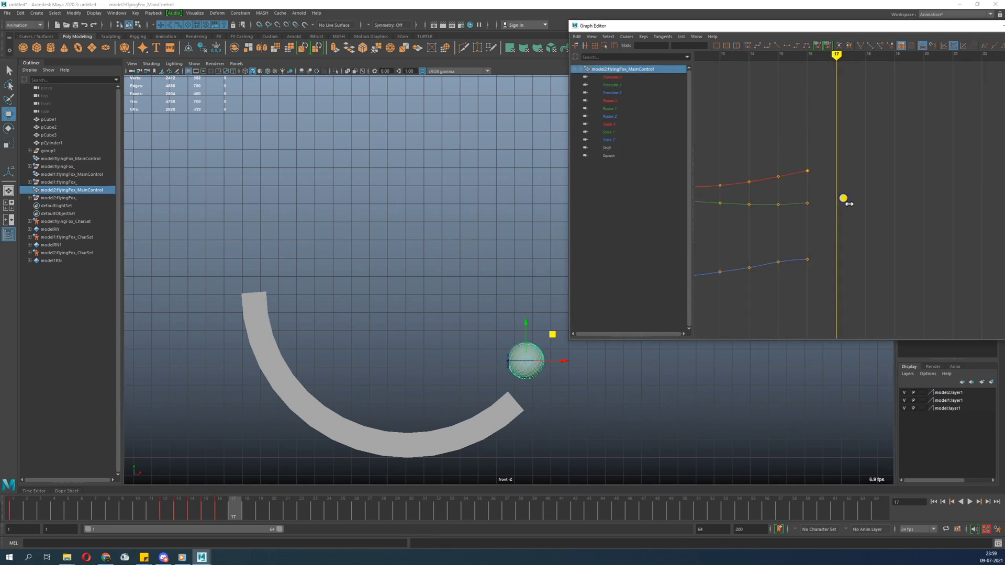
pyautogui.click(507, 358)
pyautogui.click(518, 354)
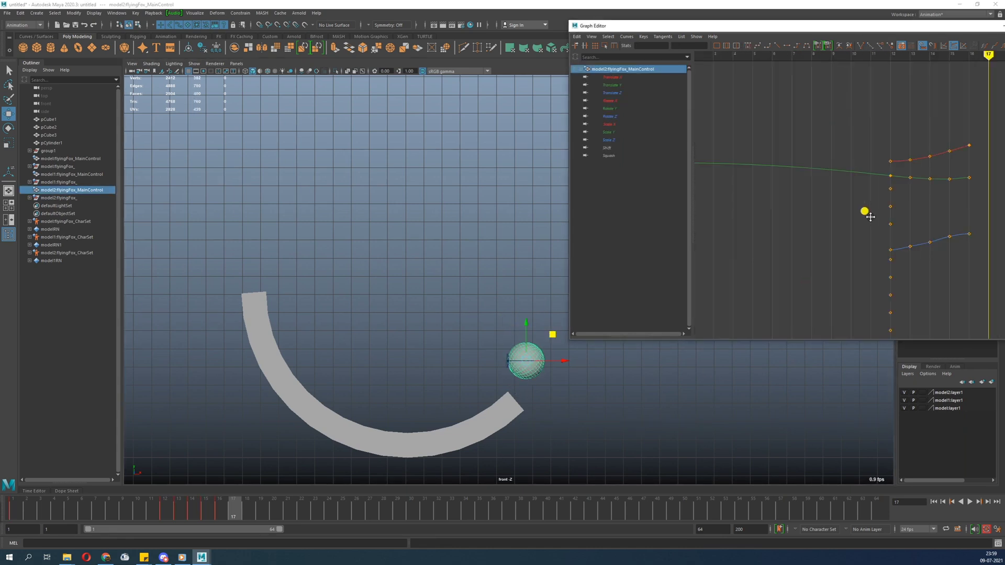
pyautogui.scroll(3, 816, 233)
pyautogui.moveTo(867, 215)
pyautogui.keyDown('alt'); pyautogui.mouseDown(button='middle')
pyautogui.moveTo(816, 232)
pyautogui.moveTo(856, 210)
pyautogui.mouseUp(button='middle'); pyautogui.keyUp('alt')
pyautogui.keyDown('alt'); pyautogui.moveTo(789, 302); pyautogui.dragTo(823, 278, button='middle'); pyautogui.keyUp('alt')
pyautogui.click(836, 214)
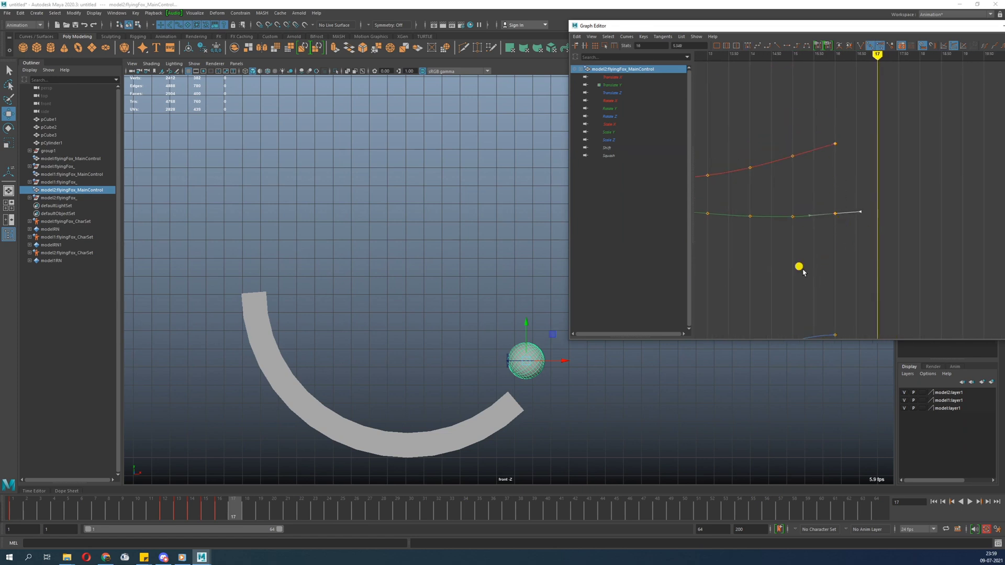
# Step: Display the value scale beside the animation curves and frame the Translate Y keys at frames 15 and 16
pyautogui.keyDown('alt'); pyautogui.moveTo(592, 454); pyautogui.dragTo(504, 427, button='right'); pyautogui.keyUp('alt')
pyautogui.keyDown('alt'); pyautogui.moveTo(504, 427); pyautogui.dragTo(498, 404, button='middle'); pyautogui.keyUp('alt')
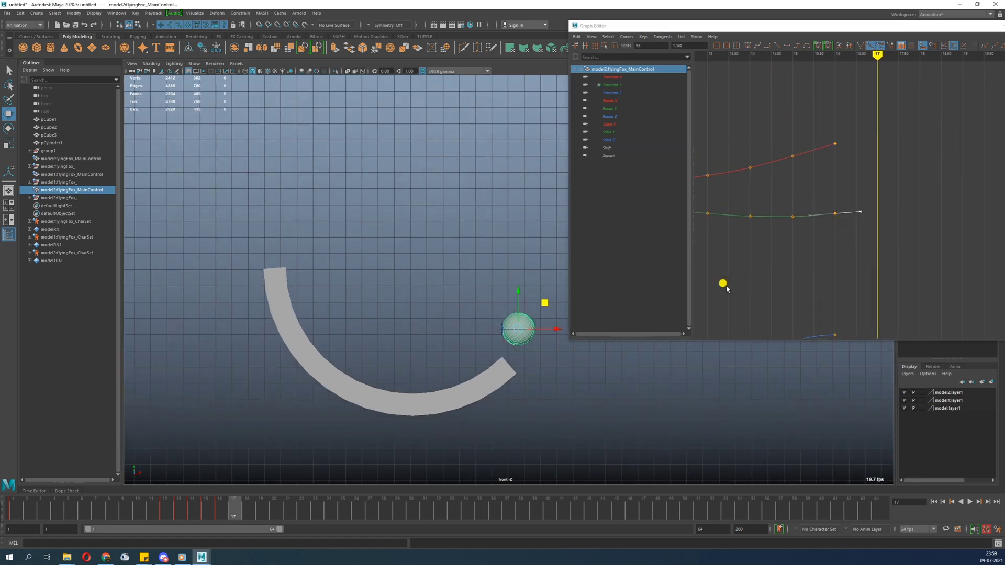
pyautogui.click(594, 37)
pyautogui.click(622, 200)
pyautogui.keyDown('alt'); pyautogui.moveTo(739, 226); pyautogui.dragTo(916, 181, button='right'); pyautogui.keyUp('alt')
pyautogui.keyDown('alt'); pyautogui.moveTo(851, 230); pyautogui.dragTo(867, 252, button='middle'); pyautogui.keyUp('alt')
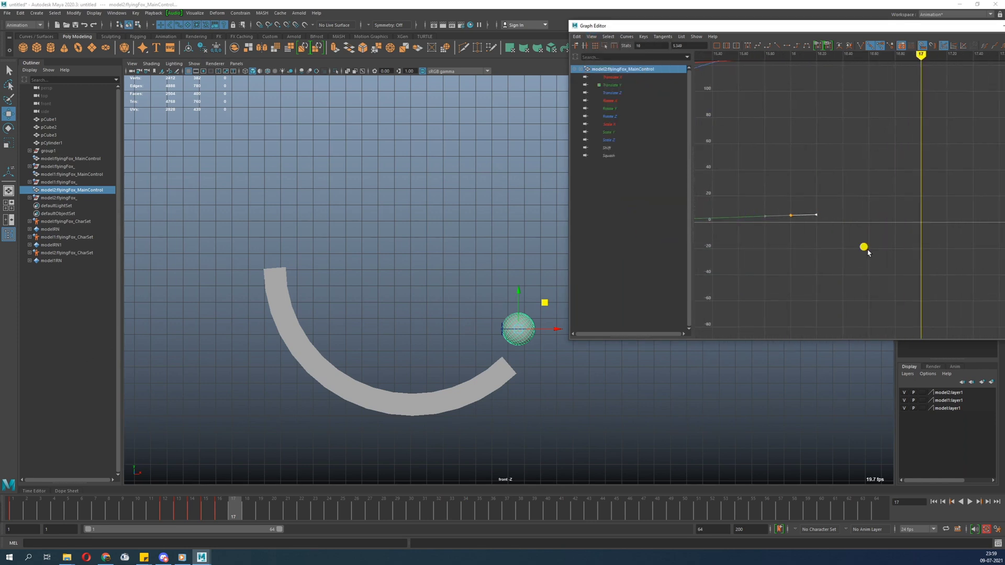
pyautogui.keyDown('alt'); pyautogui.moveTo(769, 252); pyautogui.dragTo(874, 235, button='middle'); pyautogui.keyUp('alt')
pyautogui.keyDown('alt'); pyautogui.keyDown('shift'); pyautogui.moveTo(873, 235); pyautogui.dragTo(871, 195, button='right'); pyautogui.keyUp('shift'); pyautogui.keyUp('alt')
pyautogui.click(873, 226)
pyautogui.keyDown('alt'); pyautogui.moveTo(879, 235); pyautogui.dragTo(827, 213, button='right'); pyautogui.keyUp('alt')
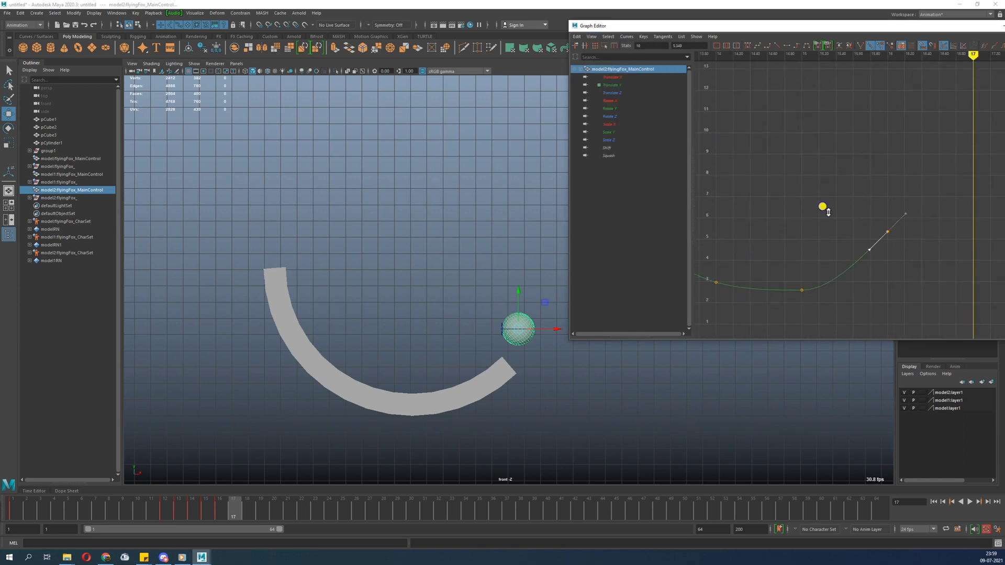
pyautogui.moveTo(826, 213); pyautogui.dragTo(767, 319)
pyautogui.moveTo(227, 508)
pyautogui.mouseDown()
pyautogui.moveTo(176, 515)
pyautogui.moveTo(236, 512)
pyautogui.mouseUp()
pyautogui.moveTo(517, 288); pyautogui.dragTo(518, 281)
pyautogui.hotkey('ctrl', 'z')
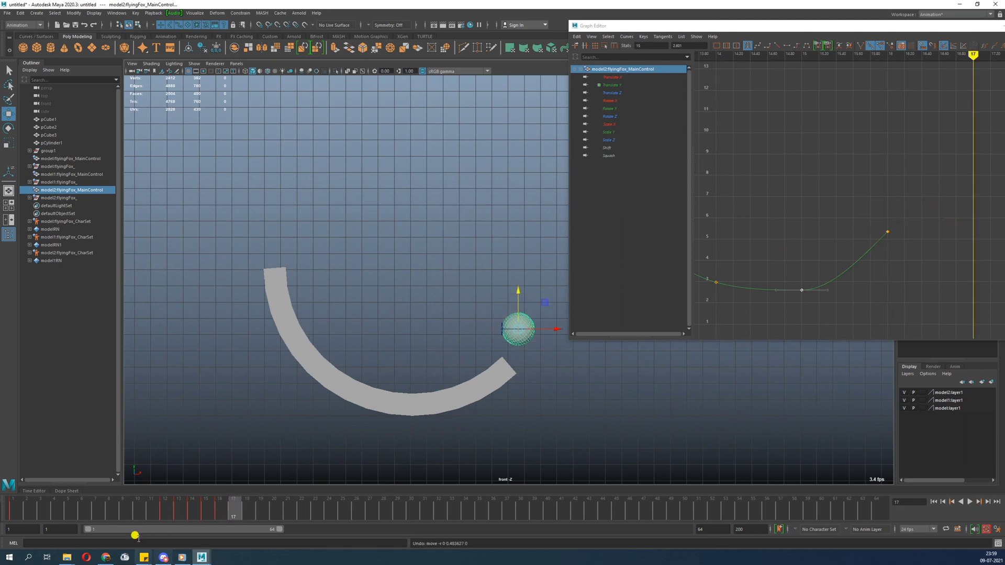
# Step: At frame 16, raise the ball slightly above the ramp's right end
pyautogui.click(223, 506)
pyautogui.moveTo(441, 394); pyautogui.dragTo(438, 388, button='middle')
pyautogui.keyDown('alt'); pyautogui.moveTo(858, 266); pyautogui.dragTo(843, 273, button='right'); pyautogui.keyUp('alt')
pyautogui.keyDown('alt'); pyautogui.moveTo(843, 273); pyautogui.dragTo(870, 270, button='middle'); pyautogui.keyUp('alt')
pyautogui.keyDown('alt'); pyautogui.moveTo(870, 270); pyautogui.dragTo(862, 243, button='right'); pyautogui.keyUp('alt')
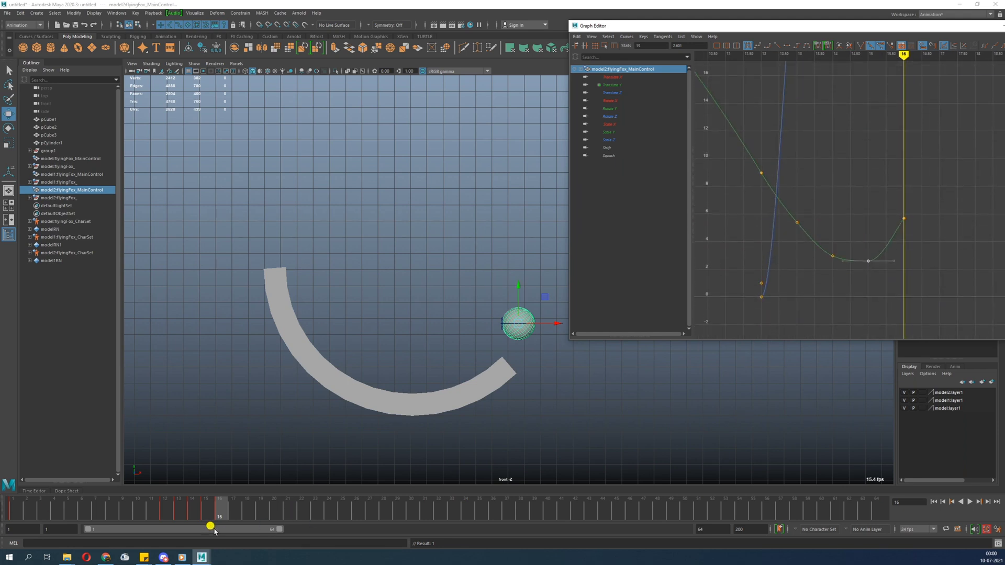
# Step: Play the animation to review the ball's fall and its slide along the ramp
pyautogui.hotkey('alt', 'v')
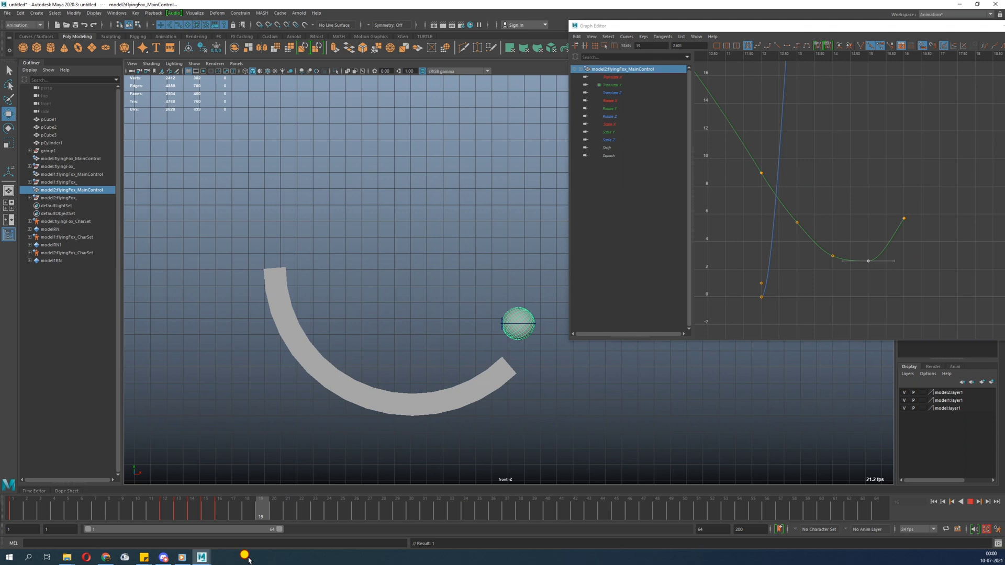
pyautogui.hotkey('alt', 'v')
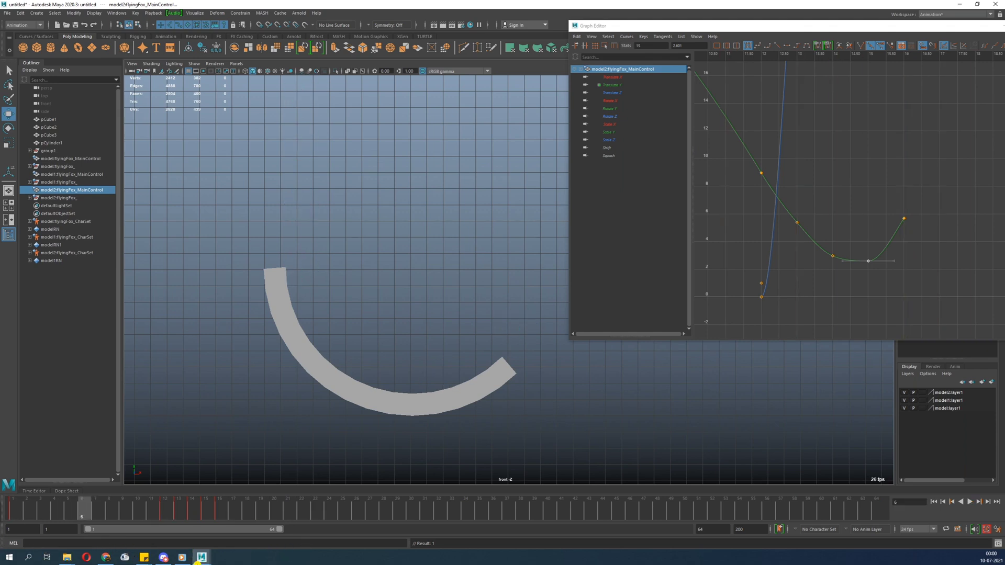
pyautogui.click(971, 503)
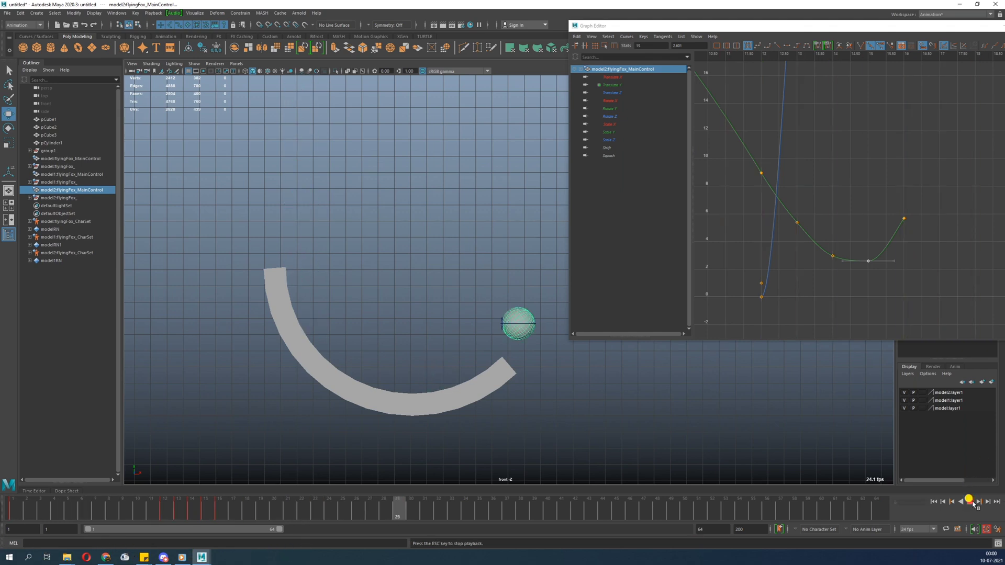
pyautogui.click(971, 503)
# Step: Delete the ball's keys at frames 13 and 14
pyautogui.moveTo(315, 518); pyautogui.dragTo(178, 519)
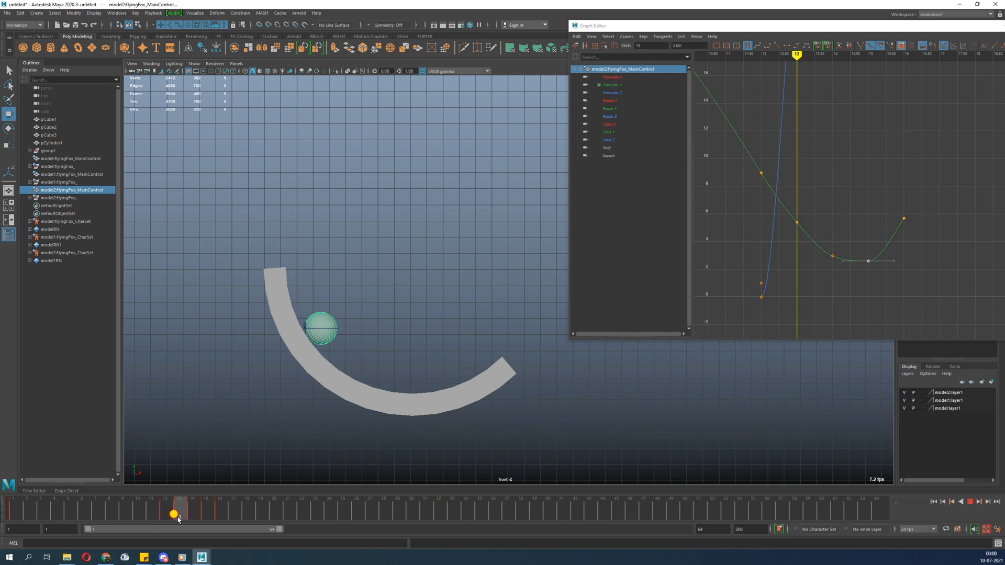
pyautogui.rightClick(178, 517)
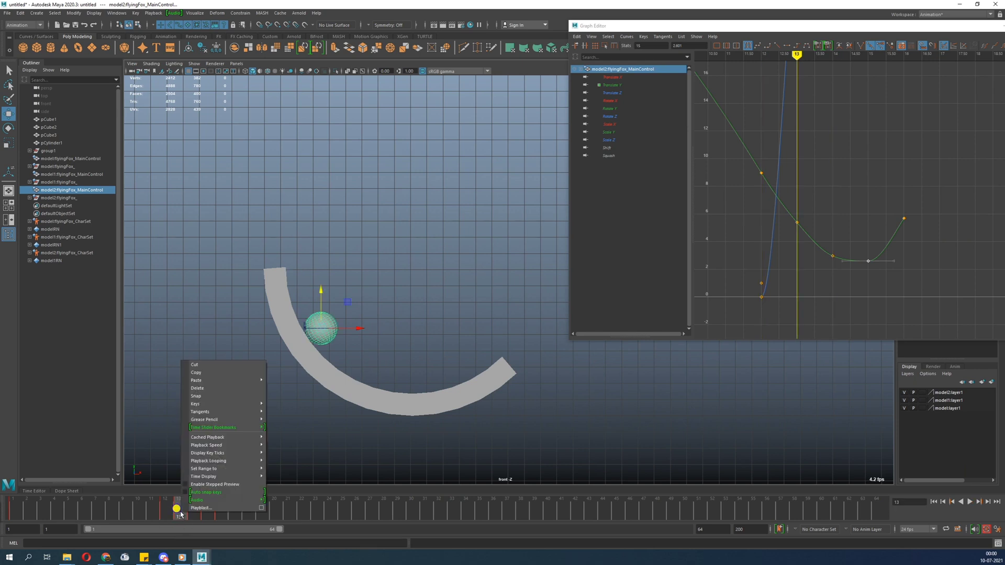
pyautogui.click(211, 387)
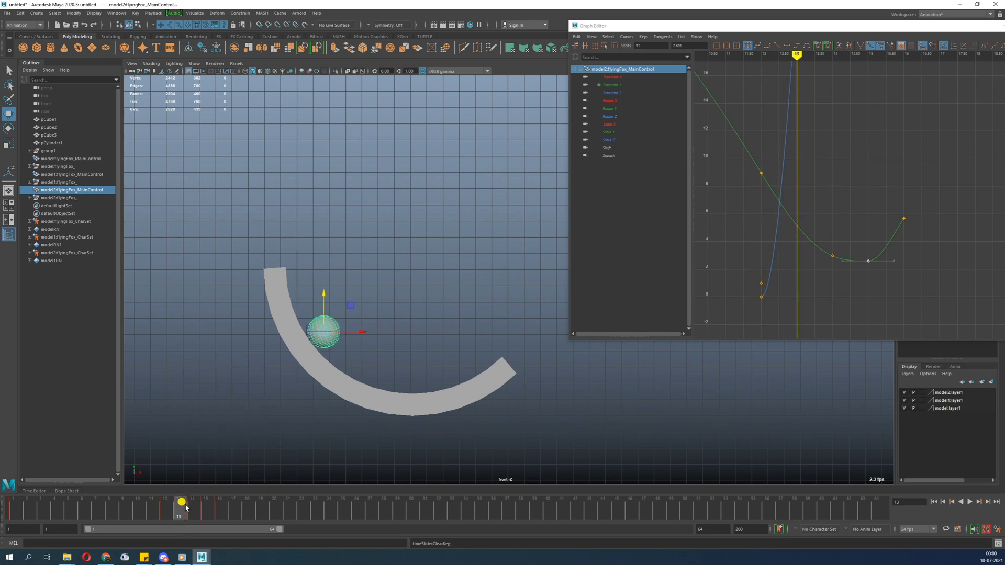
pyautogui.hotkey('alt', 'v')
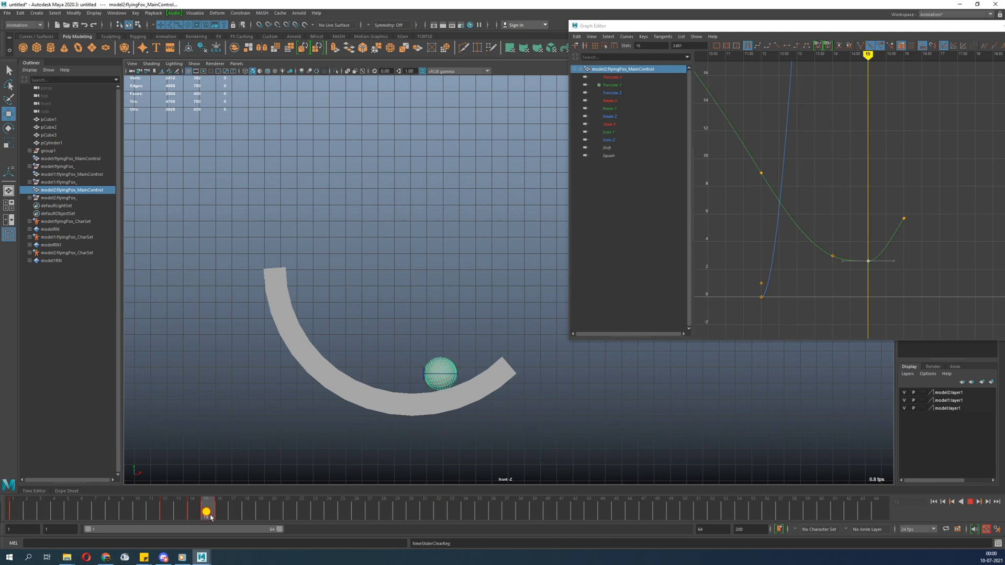
pyautogui.moveTo(211, 517); pyautogui.dragTo(194, 516)
pyautogui.rightClick(193, 515)
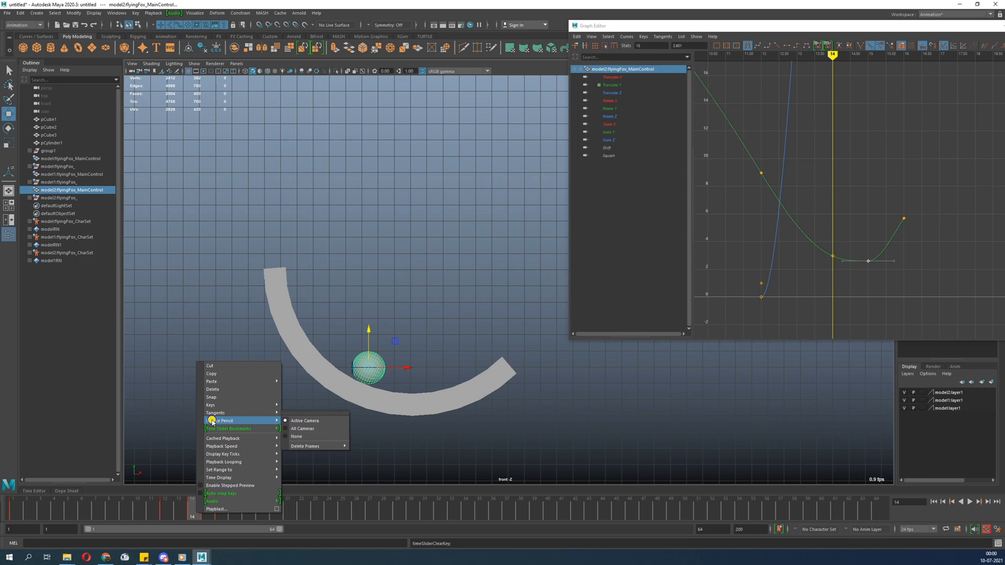
pyautogui.click(226, 390)
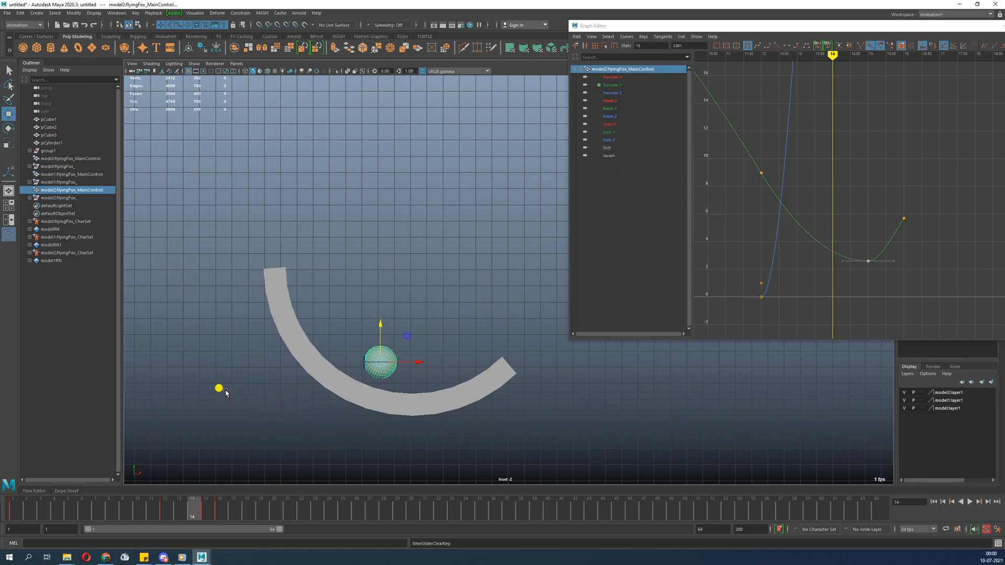
# Step: Tilt the Translate Y tangent at frame 15 upward so the ball follows the ramp's curve, checking it at frame 13
pyautogui.moveTo(752, 166); pyautogui.dragTo(780, 201)
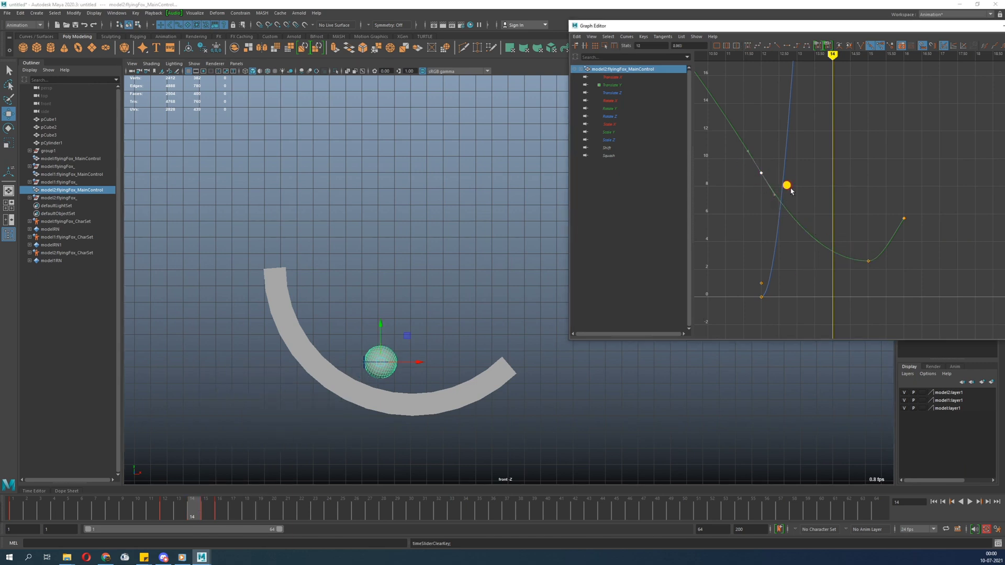
pyautogui.moveTo(773, 219); pyautogui.dragTo(769, 220, button='middle')
pyautogui.hotkey('ctrl', 'z')
pyautogui.moveTo(869, 283); pyautogui.dragTo(870, 283)
pyautogui.keyDown('alt'); pyautogui.moveTo(870, 283); pyautogui.dragTo(817, 302, button='middle'); pyautogui.keyUp('alt')
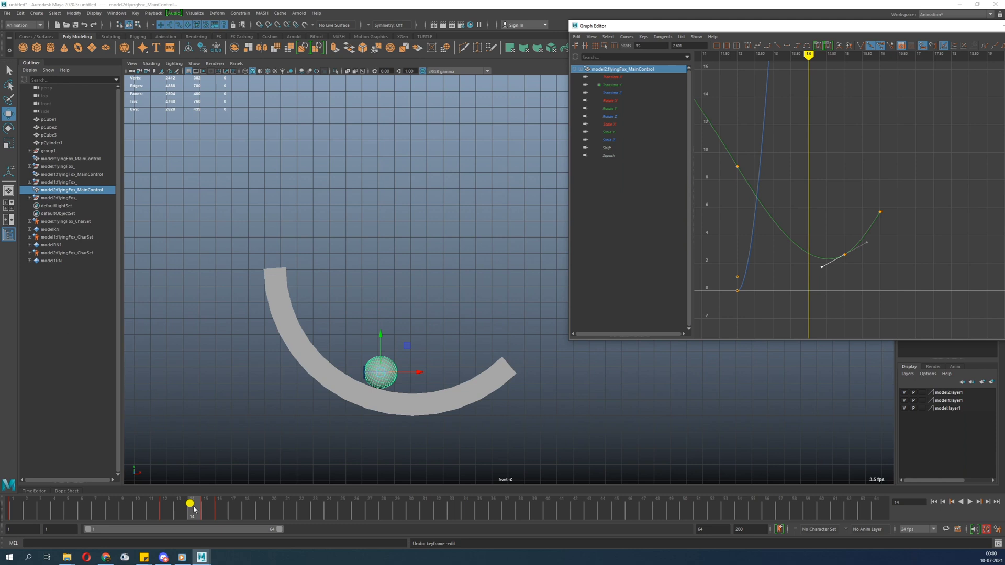
pyautogui.moveTo(194, 509); pyautogui.dragTo(182, 509)
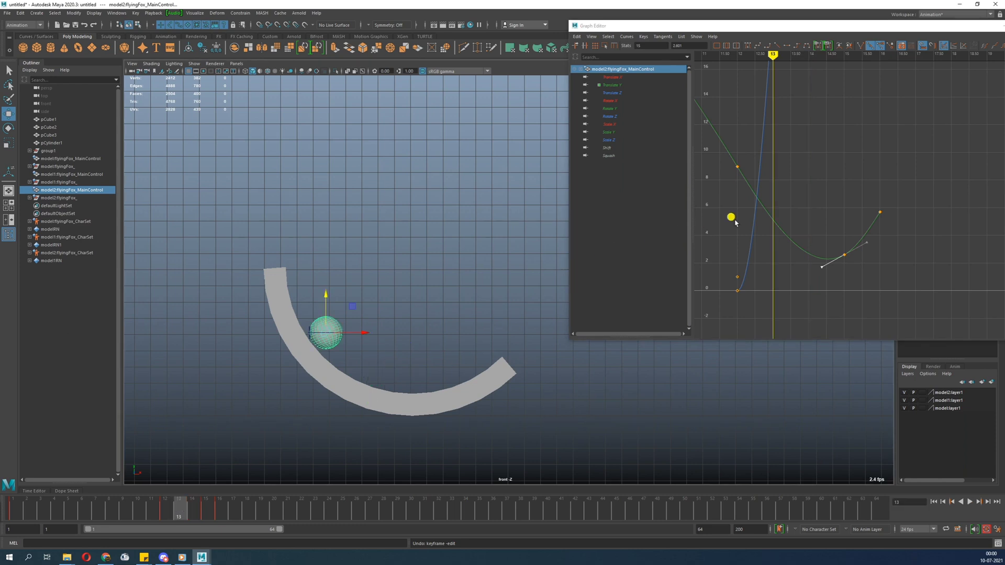
# Step: Adjust the incoming Translate X tangent at frame 15 and select the key at frame 16
pyautogui.click(610, 77)
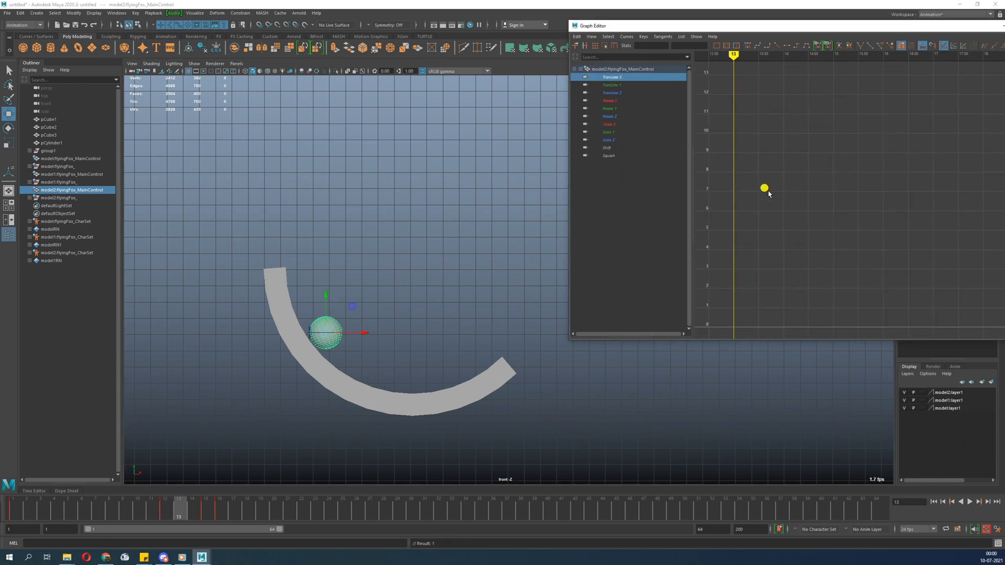
pyautogui.press('f')
pyautogui.moveTo(867, 148); pyautogui.dragTo(997, 302)
pyautogui.keyDown('alt'); pyautogui.moveTo(970, 295); pyautogui.dragTo(948, 293, button='middle'); pyautogui.keyUp('alt')
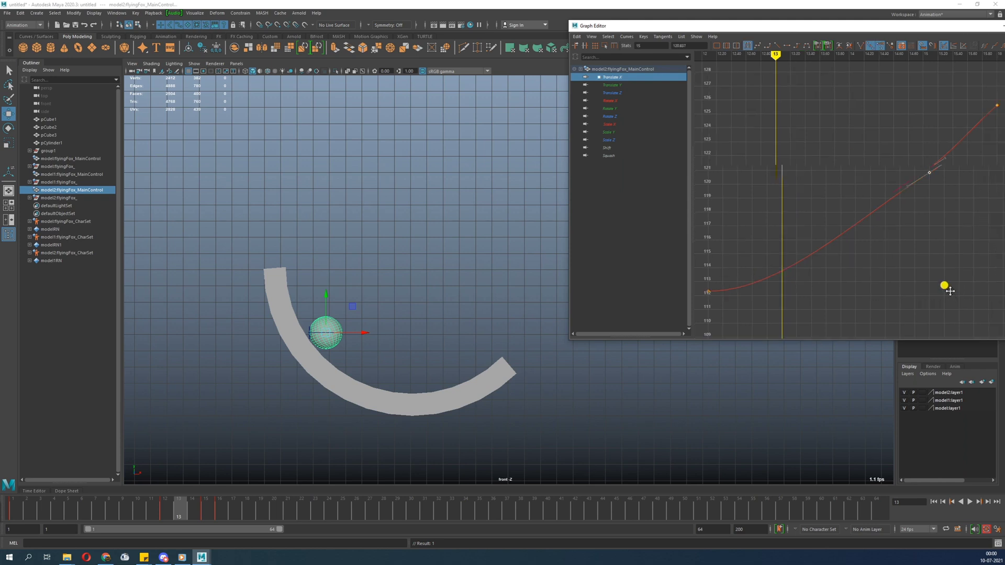
pyautogui.moveTo(895, 136); pyautogui.dragTo(895, 178)
pyautogui.moveTo(901, 225); pyautogui.dragTo(902, 227, button='middle')
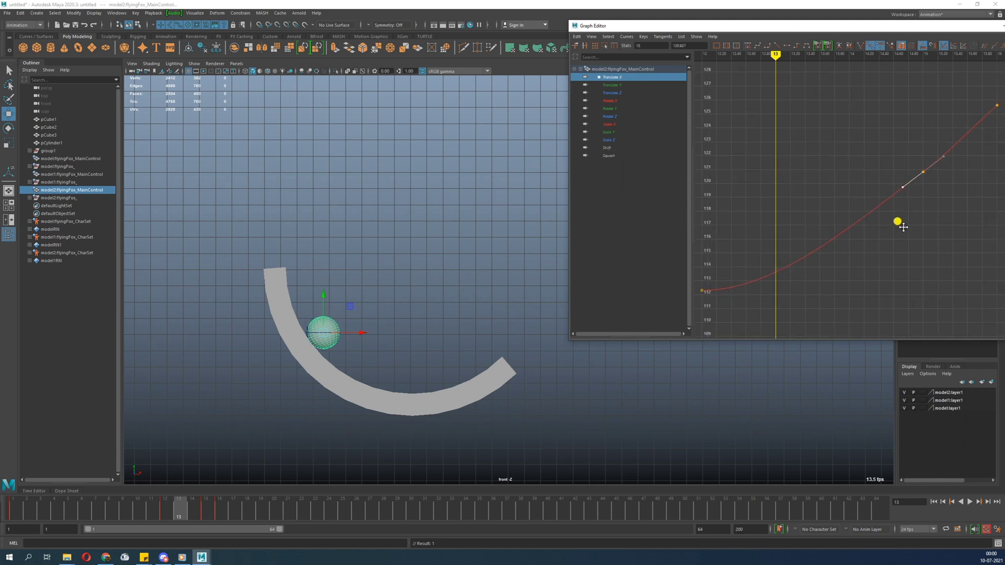
pyautogui.moveTo(257, 520)
pyautogui.mouseDown()
pyautogui.moveTo(162, 516)
pyautogui.moveTo(191, 520)
pyautogui.moveTo(160, 526)
pyautogui.moveTo(192, 516)
pyautogui.moveTo(173, 513)
pyautogui.moveTo(215, 519)
pyautogui.mouseUp()
pyautogui.keyDown('alt'); pyautogui.moveTo(884, 115); pyautogui.dragTo(691, 188, button='middle'); pyautogui.keyUp('alt')
pyautogui.scroll(-3, 837, 205)
pyautogui.moveTo(797, 134); pyautogui.dragTo(865, 212)
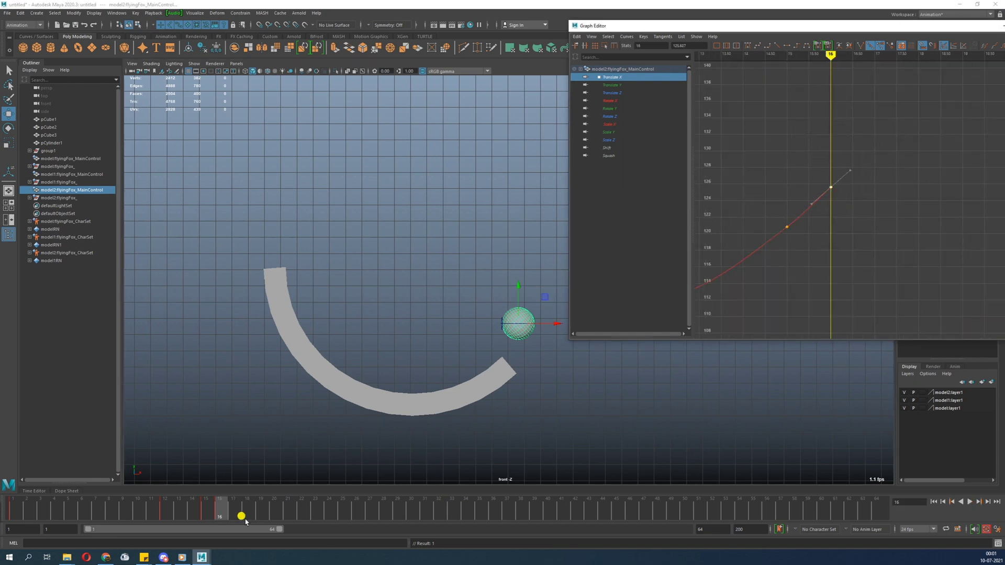
# Step: At frame 24, move the ball up and far to the right of the ramp's end
pyautogui.moveTo(226, 517)
pyautogui.mouseDown()
pyautogui.moveTo(252, 517)
pyautogui.moveTo(109, 517)
pyautogui.moveTo(272, 514)
pyautogui.mouseUp()
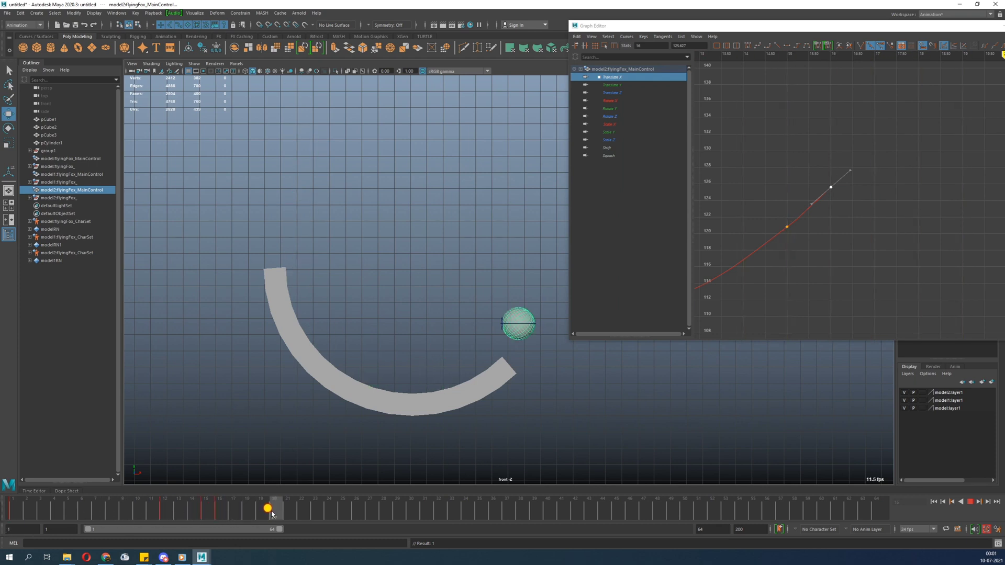
pyautogui.keyDown('alt'); pyautogui.moveTo(868, 208); pyautogui.dragTo(834, 224, button='right'); pyautogui.keyUp('alt')
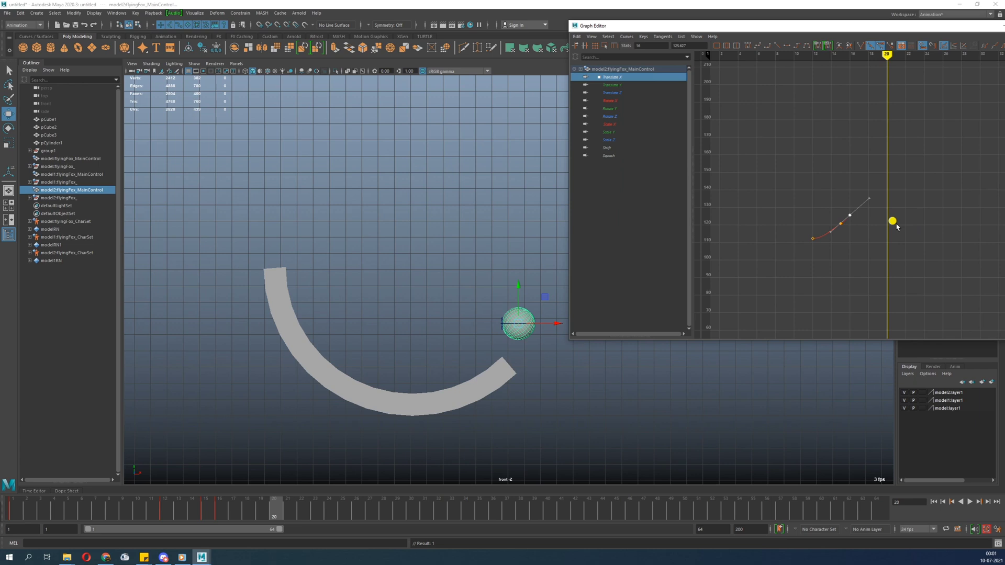
pyautogui.moveTo(262, 509); pyautogui.dragTo(151, 512)
pyautogui.scroll(-1, 515, 391)
pyautogui.keyDown('alt'); pyautogui.moveTo(404, 361); pyautogui.dragTo(330, 471, button='middle'); pyautogui.keyUp('alt')
pyautogui.scroll(-1, 283, 470)
pyautogui.moveTo(151, 512); pyautogui.dragTo(330, 507)
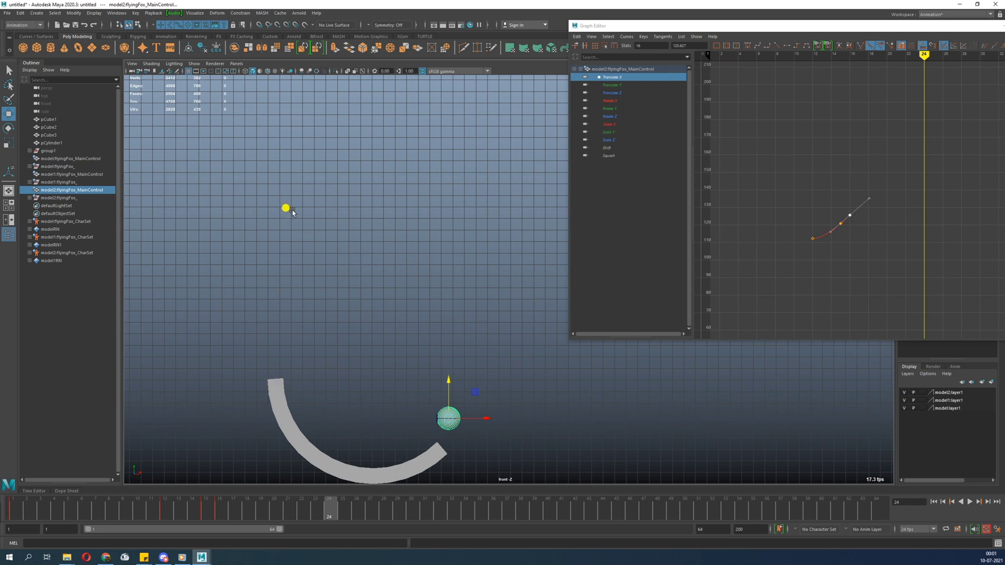
pyautogui.keyDown('alt'); pyautogui.moveTo(364, 443); pyautogui.dragTo(449, 290, button='middle'); pyautogui.keyUp('alt')
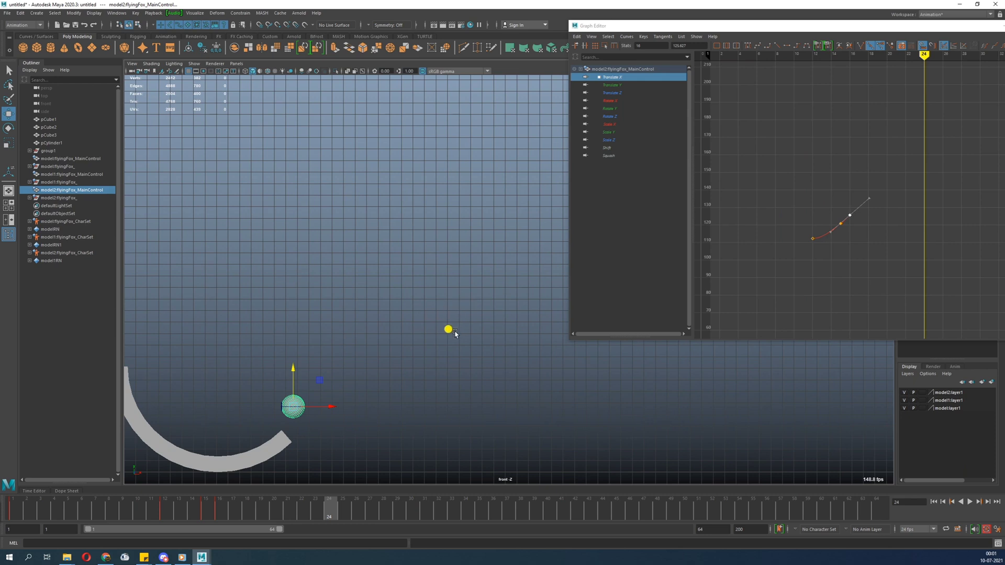
pyautogui.moveTo(320, 382); pyautogui.dragTo(478, 275)
pyautogui.keyDown('alt'); pyautogui.moveTo(388, 378); pyautogui.dragTo(438, 396, button='middle'); pyautogui.keyUp('alt')
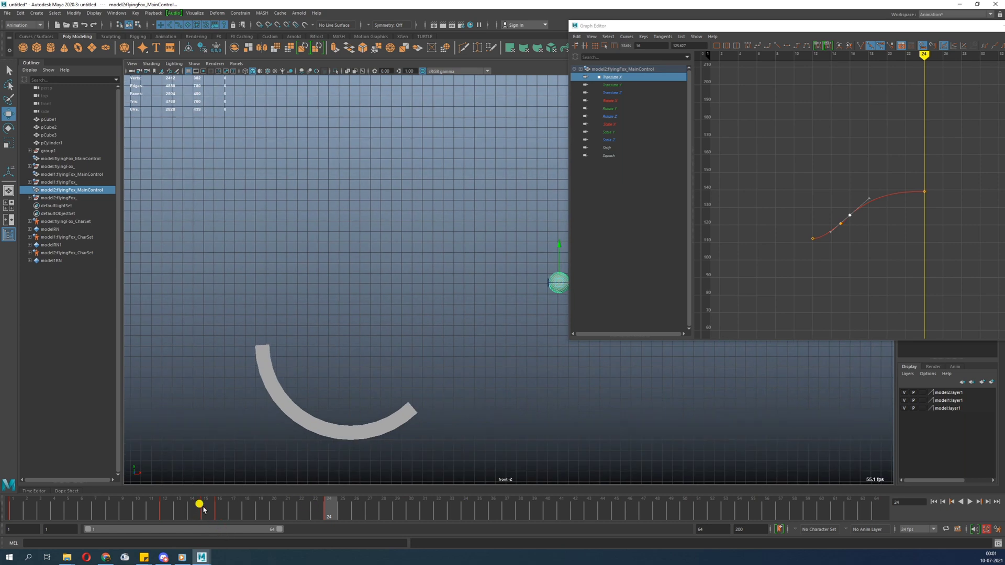
# Step: Play the animation to review the ball's flight and shift its frame 24 key to frame 26
pyautogui.moveTo(203, 510)
pyautogui.mouseDown()
pyautogui.moveTo(47, 510)
pyautogui.moveTo(200, 521)
pyautogui.moveTo(13, 518)
pyautogui.mouseUp()
pyautogui.hotkey('alt', 'v')
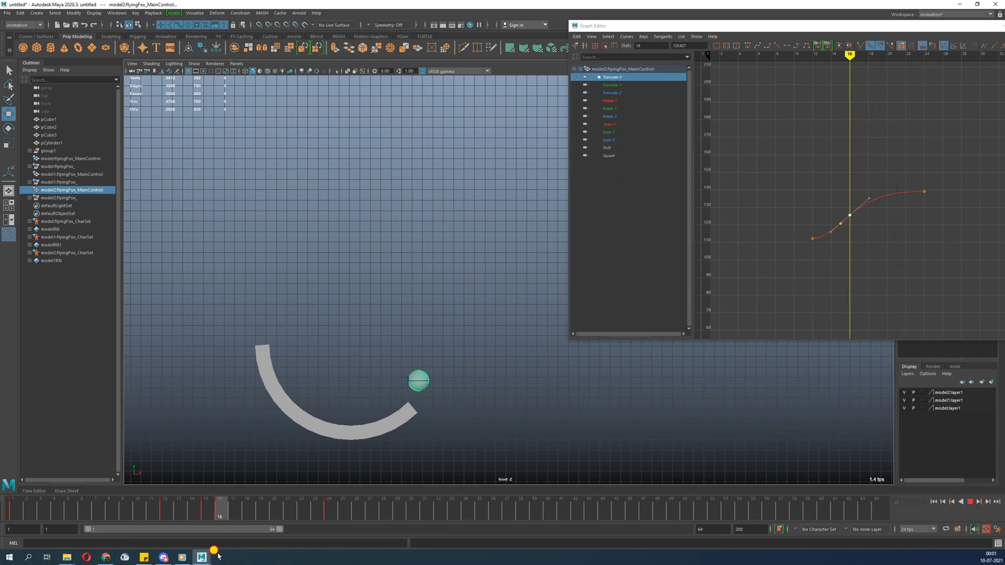
pyautogui.moveTo(221, 554)
pyautogui.mouseDown()
pyautogui.moveTo(309, 550)
pyautogui.moveTo(352, 515)
pyautogui.moveTo(156, 541)
pyautogui.moveTo(352, 530)
pyautogui.mouseUp()
pyautogui.rightClick(352, 516)
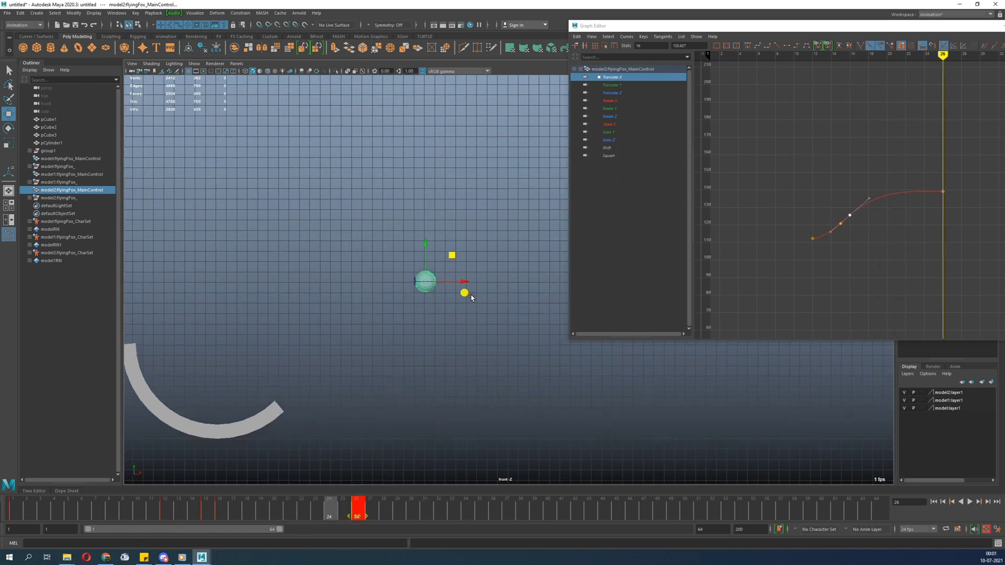
# Step: Rotate the ball slightly clockwise at frame 26 and play the animation from the start
pyautogui.press('e')
pyautogui.moveTo(460, 276); pyautogui.dragTo(453, 300)
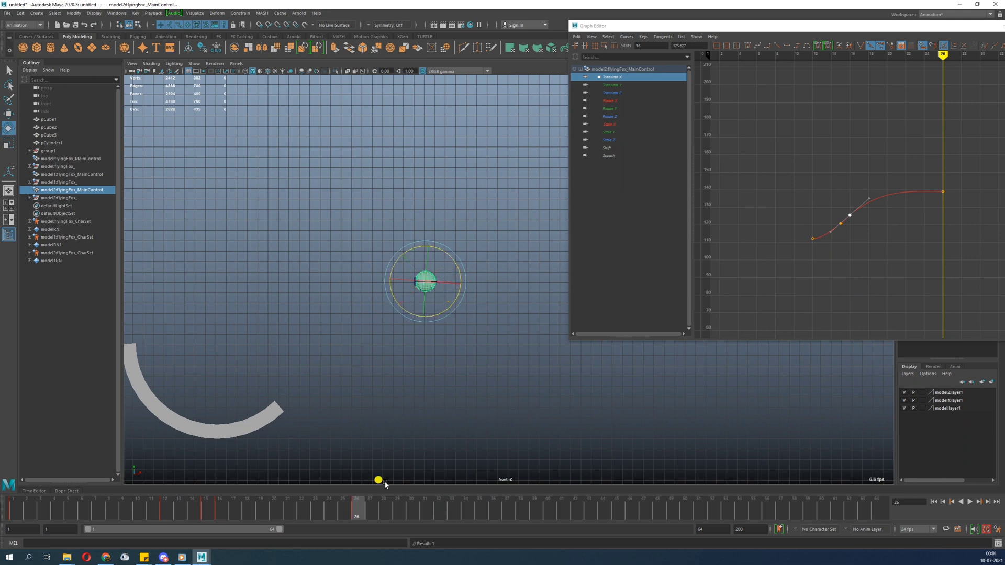
pyautogui.hotkey('alt', 'shift', 'v')
pyautogui.scroll(-3, 374, 390)
pyautogui.keyDown('alt'); pyautogui.moveTo(374, 391); pyautogui.dragTo(431, 417, button='middle'); pyautogui.keyUp('alt')
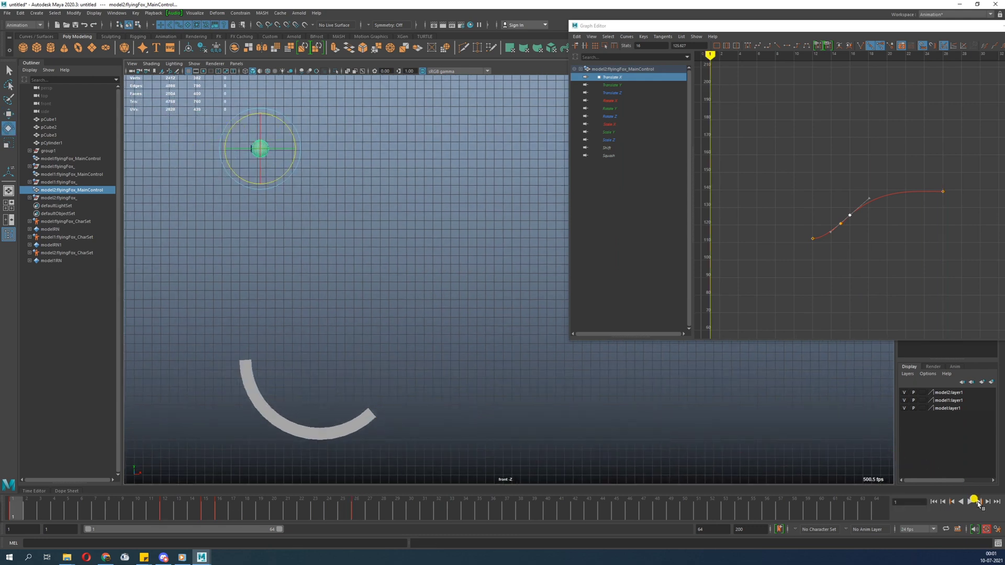
pyautogui.click(969, 502)
pyautogui.click(969, 502)
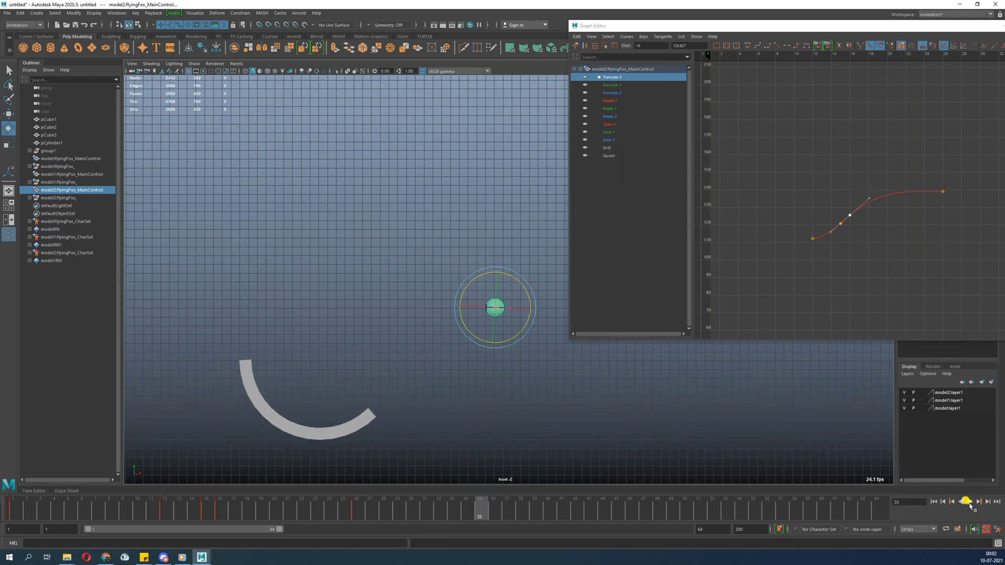
# Step: At frame 36, key the ball and move it down and right to the landing point beyond the ramp
pyautogui.keyDown('alt'); pyautogui.moveTo(949, 165); pyautogui.dragTo(870, 209, button='middle'); pyautogui.keyUp('alt')
pyautogui.moveTo(858, 198); pyautogui.dragTo(886, 298)
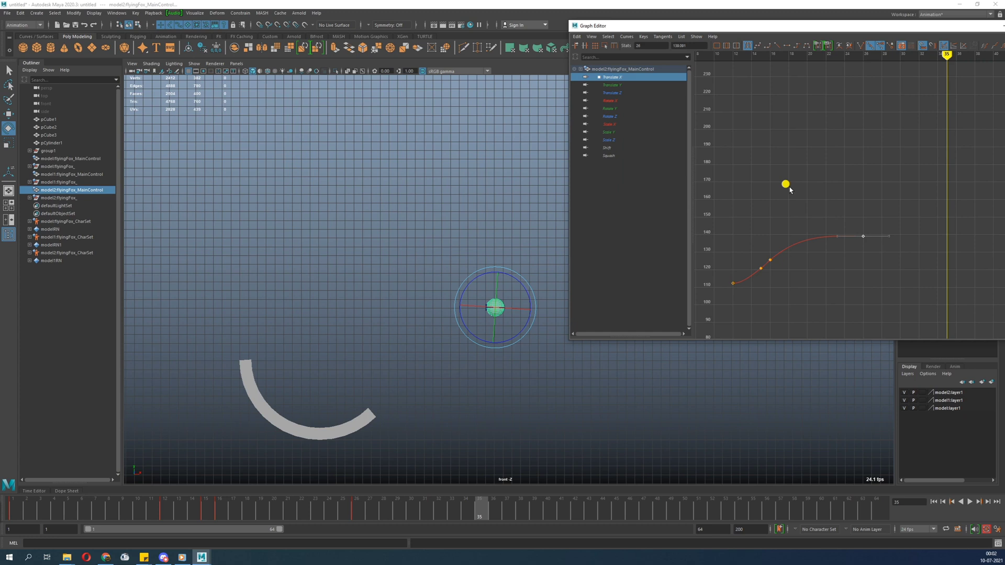
pyautogui.moveTo(475, 515); pyautogui.dragTo(362, 517)
pyautogui.moveTo(367, 515); pyautogui.dragTo(493, 528)
pyautogui.press('s')
pyautogui.keyDown('alt'); pyautogui.moveTo(520, 431); pyautogui.dragTo(475, 415, button='middle'); pyautogui.keyUp('alt')
pyautogui.press('w')
pyautogui.moveTo(478, 267); pyautogui.dragTo(586, 396)
# Step: Try a lower Translate X value for the key at frame 26
pyautogui.moveTo(780, 234); pyautogui.dragTo(764, 266)
pyautogui.moveTo(845, 200); pyautogui.dragTo(907, 299)
pyautogui.keyDown('shift'); pyautogui.moveTo(888, 255); pyautogui.dragTo(875, 276, button='middle'); pyautogui.keyUp('shift')
pyautogui.hotkey('ctrl', 'z')
# Step: Raise the Translate X key at frame 26 nearly level with the frame 36 key
pyautogui.moveTo(497, 515); pyautogui.dragTo(357, 526)
pyautogui.click(897, 197)
pyautogui.click(770, 258)
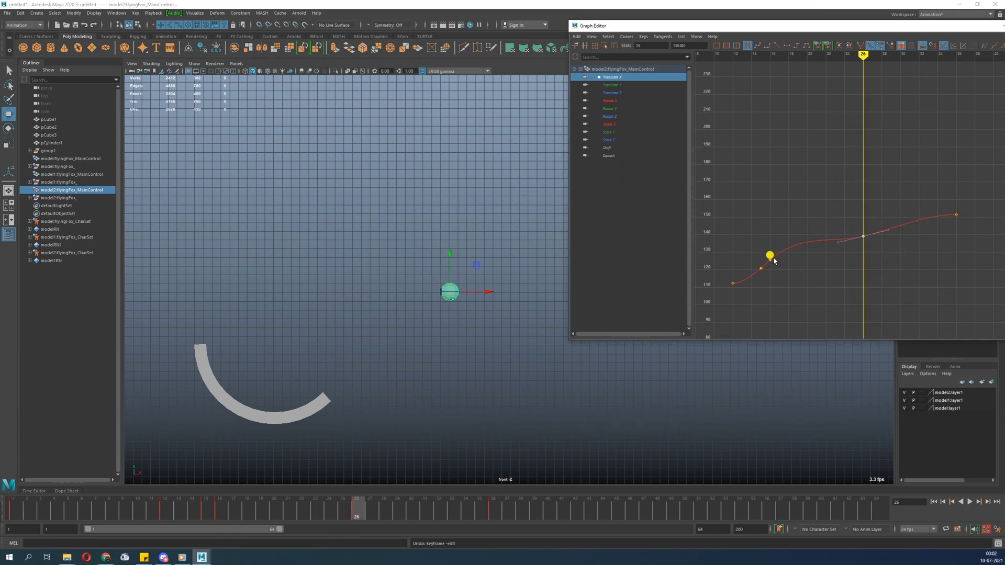
pyautogui.moveTo(851, 278); pyautogui.dragTo(856, 255, button='middle')
pyautogui.keyDown('alt'); pyautogui.keyDown('shift'); pyautogui.moveTo(732, 297); pyautogui.dragTo(837, 269, button='right'); pyautogui.keyUp('shift'); pyautogui.keyUp('alt')
pyautogui.moveTo(348, 509); pyautogui.dragTo(328, 520)
pyautogui.scroll(-5, 865, 292)
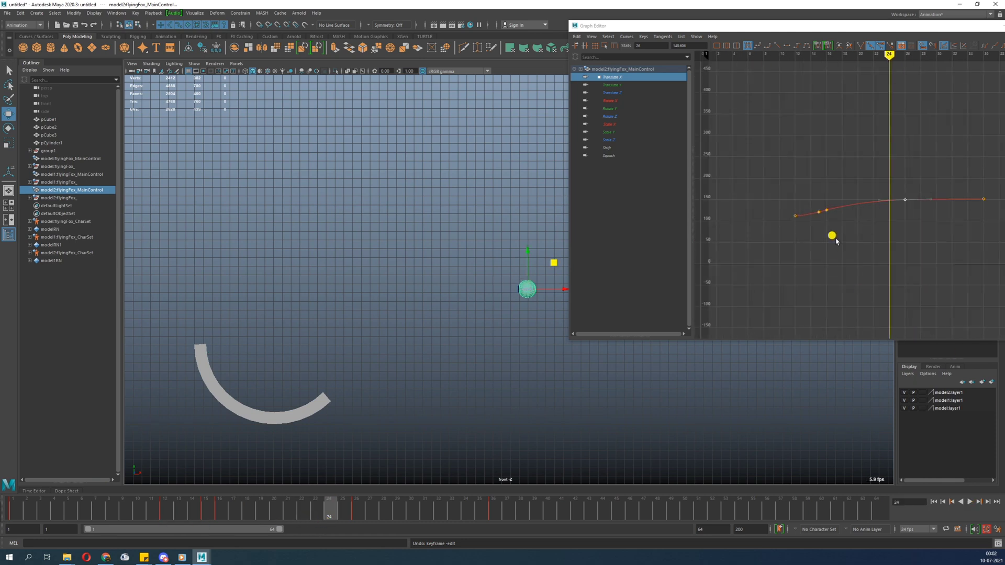
# Step: Delete the Translate X key at frame 16 and lower the frame 26 key to about 142
pyautogui.keyDown('alt'); pyautogui.moveTo(834, 239); pyautogui.dragTo(859, 189, button='right'); pyautogui.keyUp('alt')
pyautogui.moveTo(787, 228); pyautogui.dragTo(775, 268)
pyautogui.click(873, 303)
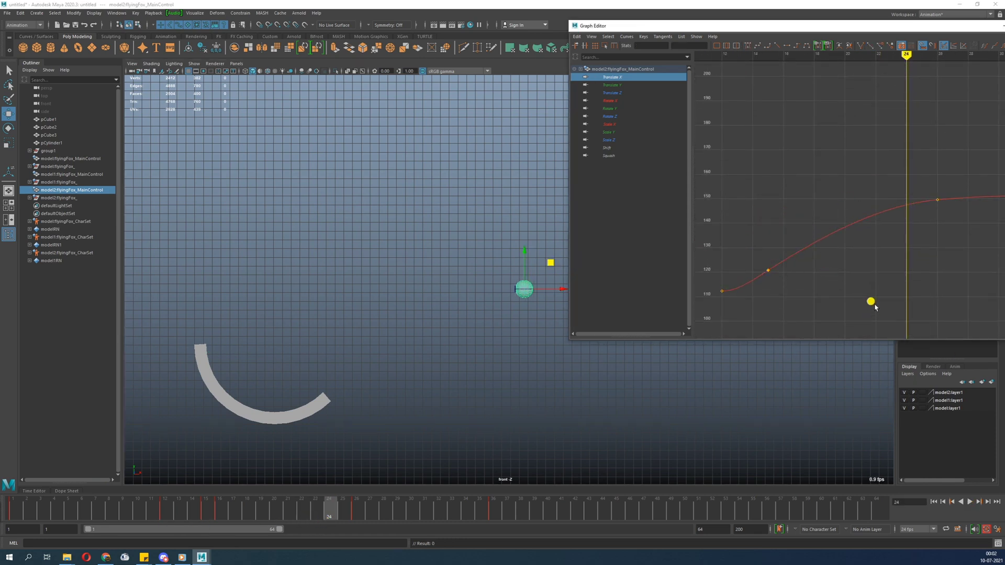
pyautogui.moveTo(907, 204); pyautogui.dragTo(972, 220)
pyautogui.keyDown('shift'); pyautogui.moveTo(950, 241); pyautogui.dragTo(941, 267, button='middle'); pyautogui.keyUp('shift')
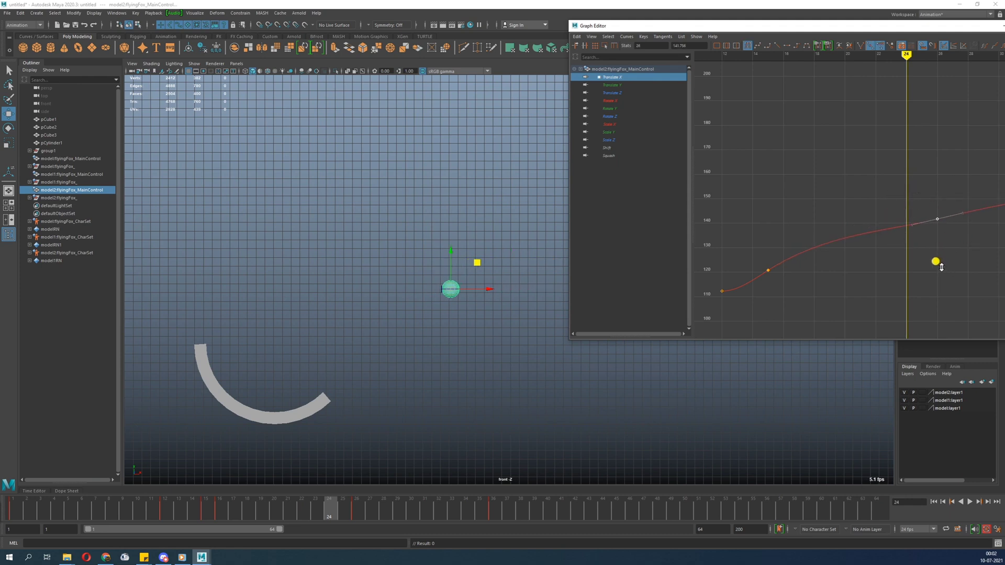
# Step: Try adjusting the Translate X tangent at frame 26 and the timing of the frame 36 key
pyautogui.click(961, 213)
pyautogui.moveTo(961, 213); pyautogui.dragTo(857, 274, button='middle')
pyautogui.hotkey('ctrl', 'z')
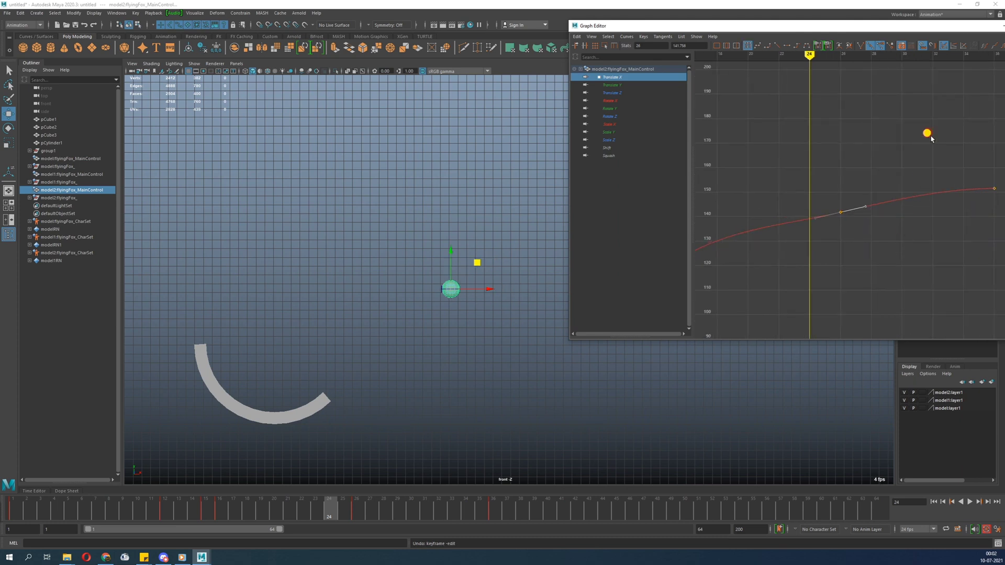
pyautogui.moveTo(931, 136); pyautogui.dragTo(1000, 238)
pyautogui.keyDown('alt'); pyautogui.moveTo(970, 257); pyautogui.dragTo(879, 271, button='middle'); pyautogui.keyUp('alt')
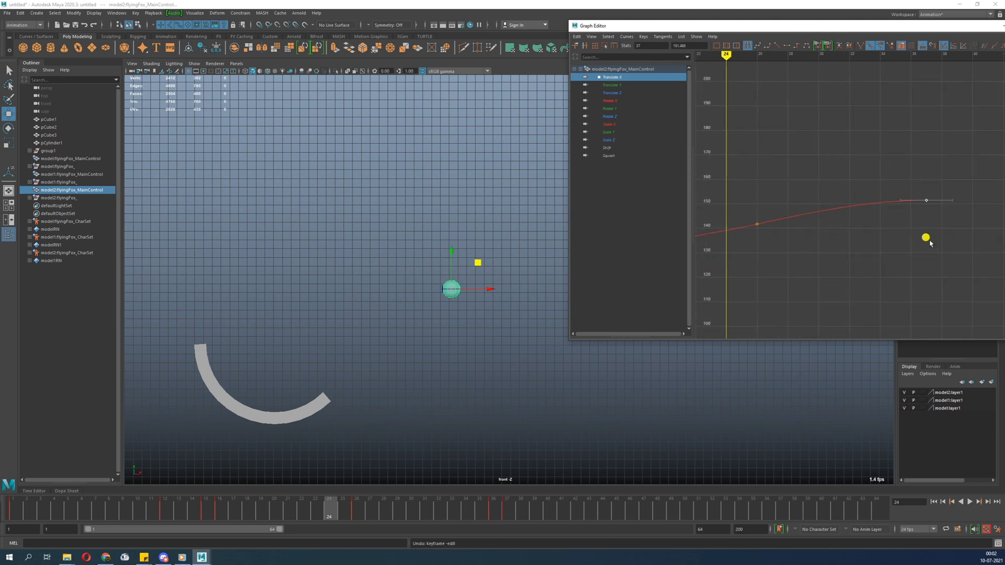
pyautogui.moveTo(355, 518); pyautogui.dragTo(489, 542)
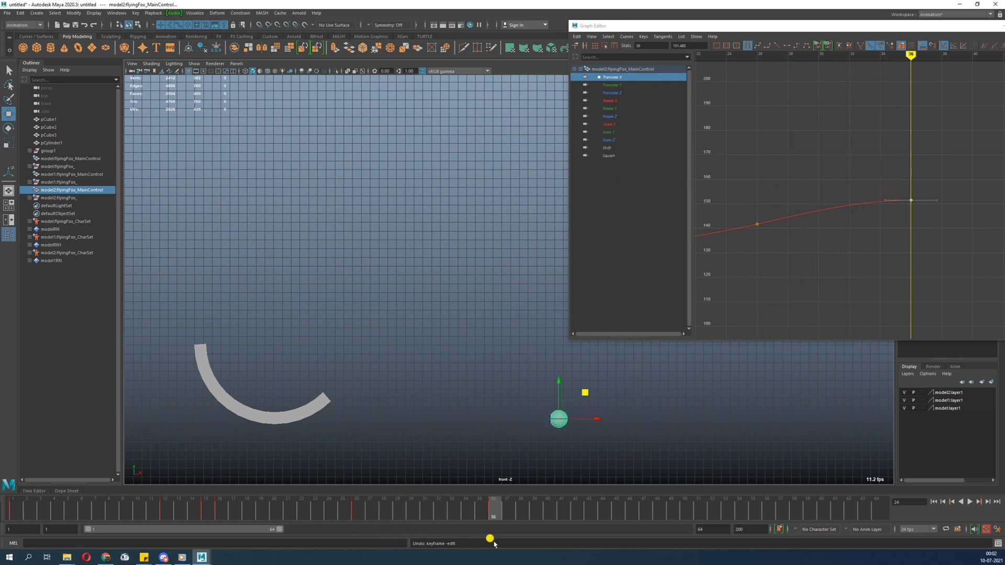
# Step: Raise the Translate X keys at frames 26 and 36, taking the frame 36 key to about 167
pyautogui.scroll(-6, 971, 213)
pyautogui.keyDown('alt'); pyautogui.keyDown('shift'); pyautogui.moveTo(902, 241); pyautogui.dragTo(913, 204, button='right'); pyautogui.keyUp('shift'); pyautogui.keyUp('alt')
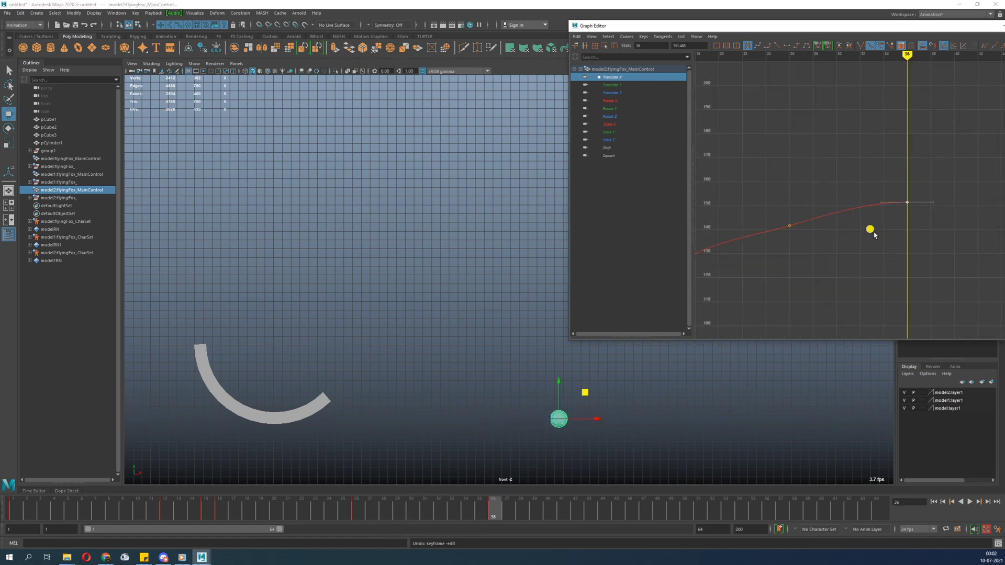
pyautogui.keyDown('alt'); pyautogui.moveTo(873, 234); pyautogui.dragTo(833, 253, button='right'); pyautogui.keyUp('alt')
pyautogui.moveTo(791, 276); pyautogui.dragTo(791, 276)
pyautogui.moveTo(484, 511); pyautogui.dragTo(362, 537)
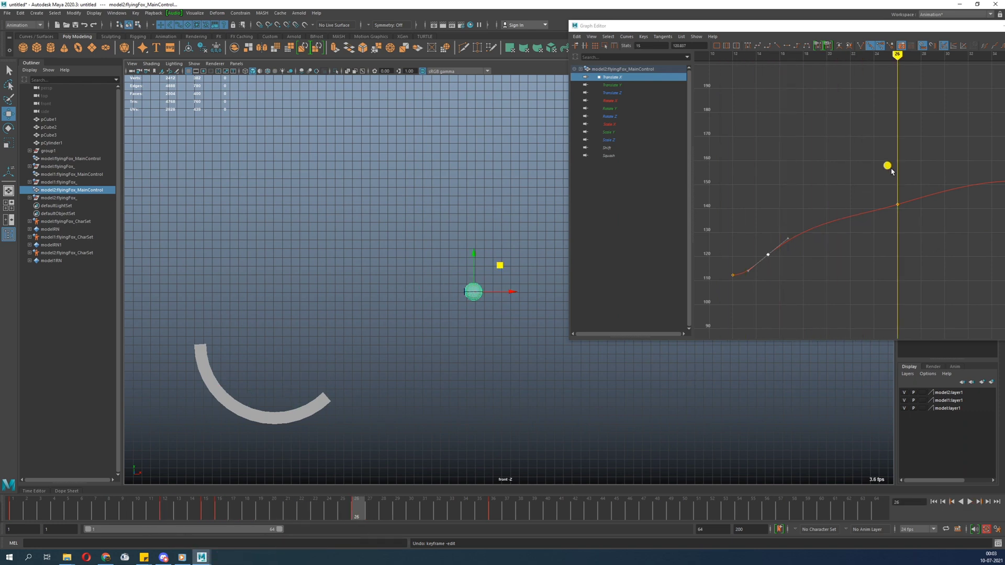
pyautogui.moveTo(891, 169); pyautogui.dragTo(926, 222)
pyautogui.keyDown('shift'); pyautogui.moveTo(943, 222); pyautogui.dragTo(811, 235, button='middle'); pyautogui.keyUp('shift')
pyautogui.moveTo(886, 168); pyautogui.dragTo(923, 215)
pyautogui.keyDown('shift'); pyautogui.moveTo(940, 250); pyautogui.dragTo(870, 180, button='middle'); pyautogui.keyUp('shift')
pyautogui.scroll(-5, 871, 194)
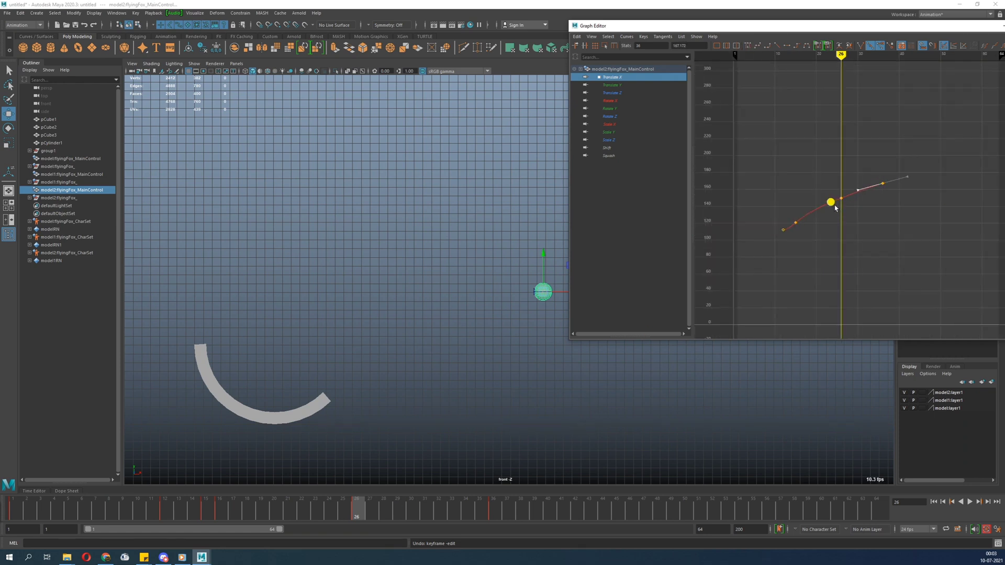
pyautogui.press('a')
# Step: Set the Translate X key at frame 26 to about 153, shift the Graph Editor aside and play the animation
pyautogui.moveTo(834, 205); pyautogui.dragTo(879, 130)
pyautogui.moveTo(882, 195)
pyautogui.mouseDown(button='middle')
pyautogui.moveTo(874, 184)
pyautogui.moveTo(980, 131)
pyautogui.moveTo(889, 183)
pyautogui.mouseUp(button='middle')
pyautogui.moveTo(735, 27); pyautogui.dragTo(803, 37)
pyautogui.moveTo(239, 512); pyautogui.dragTo(989, 557)
pyautogui.click(970, 501)
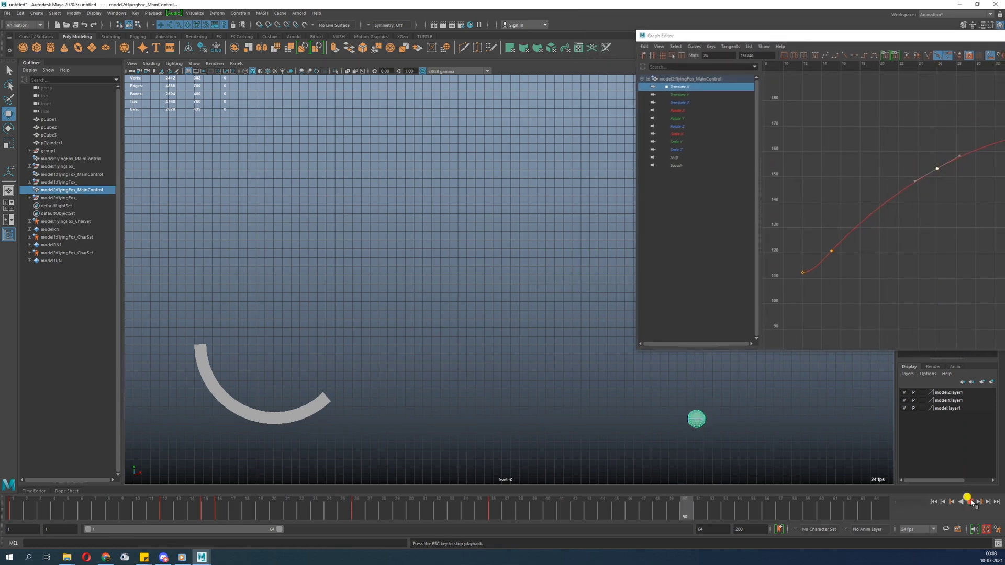
# Step: Frame the Translate Y curve and tilt the tangent at frame 36 steeply downward for the landing
pyautogui.click(680, 94)
pyautogui.press('a')
pyautogui.keyDown('alt'); pyautogui.moveTo(883, 214); pyautogui.dragTo(855, 207, button='middle'); pyautogui.keyUp('alt')
pyautogui.moveTo(896, 196); pyautogui.dragTo(915, 208)
pyautogui.hotkey('ctrl', 'z')
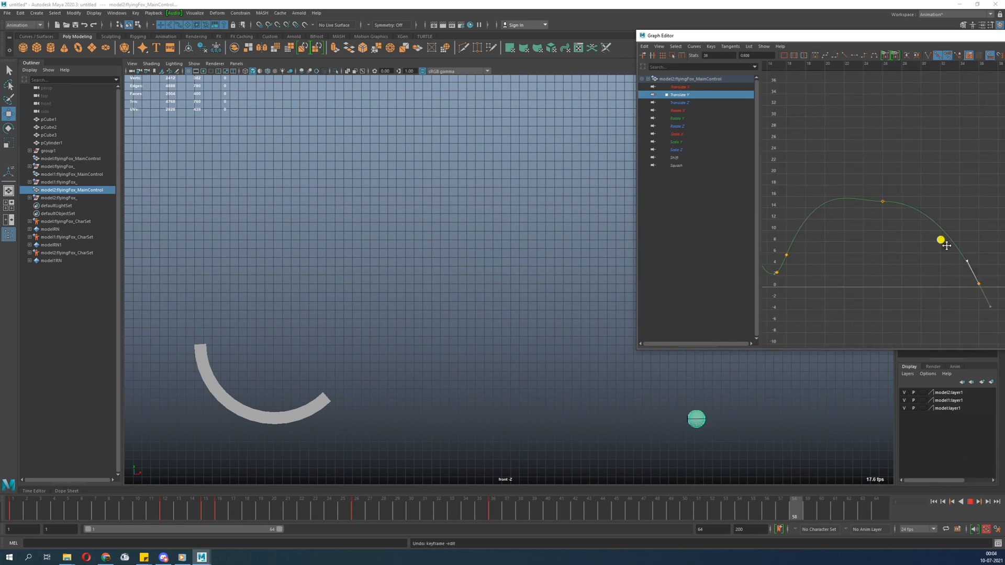
# Step: Delete the Translate Y key at frame 16 and set the frame 26 key to about 11.4
pyautogui.moveTo(210, 510); pyautogui.dragTo(218, 514)
pyautogui.keyDown('alt'); pyautogui.moveTo(325, 437); pyautogui.dragTo(581, 473, button='right'); pyautogui.keyUp('alt')
pyautogui.moveTo(391, 260); pyautogui.dragTo(399, 270)
pyautogui.moveTo(842, 237); pyautogui.dragTo(889, 252)
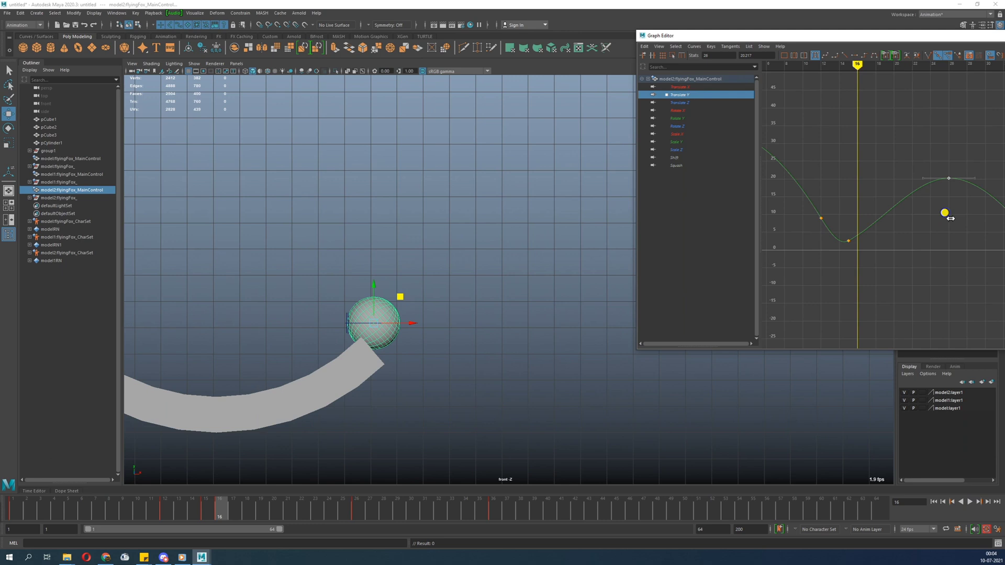
pyautogui.keyDown('alt'); pyautogui.keyDown('shift'); pyautogui.moveTo(950, 218); pyautogui.dragTo(953, 218, button='right'); pyautogui.keyUp('shift'); pyautogui.keyUp('alt')
pyautogui.keyDown('shift'); pyautogui.moveTo(954, 218); pyautogui.dragTo(954, 253, button='middle'); pyautogui.keyUp('shift')
pyautogui.keyDown('alt'); pyautogui.keyDown('shift'); pyautogui.moveTo(884, 210); pyautogui.dragTo(850, 293, button='right'); pyautogui.keyUp('shift'); pyautogui.keyUp('alt')
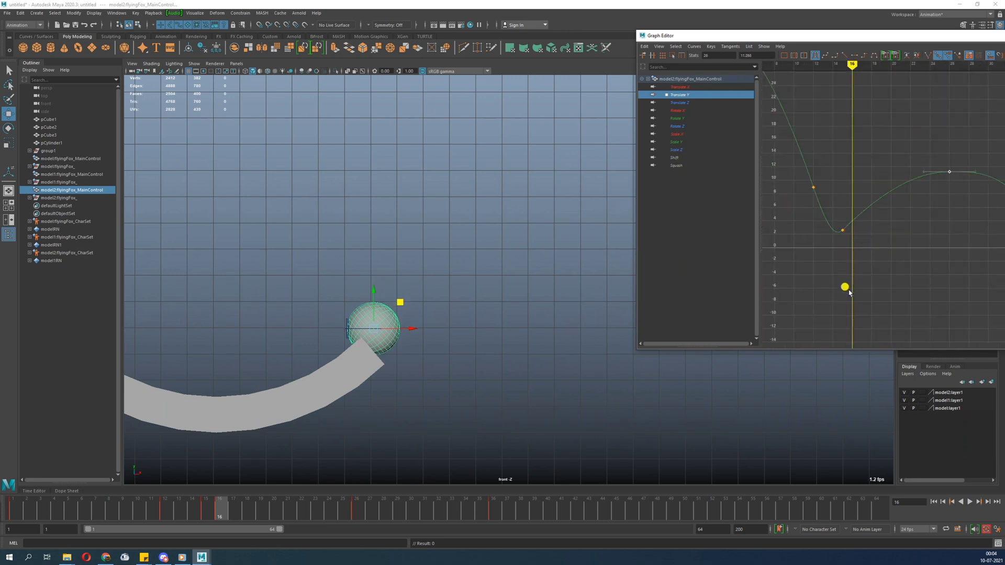
# Step: At frame 16, lift the ball just clear of the ramp's right end and select its new Translate Y key
pyautogui.moveTo(373, 304)
pyautogui.mouseDown()
pyautogui.moveTo(374, 281)
pyautogui.moveTo(389, 280)
pyautogui.mouseUp()
pyautogui.hotkey('ctrl', 'z')
pyautogui.moveTo(832, 189); pyautogui.dragTo(863, 211)
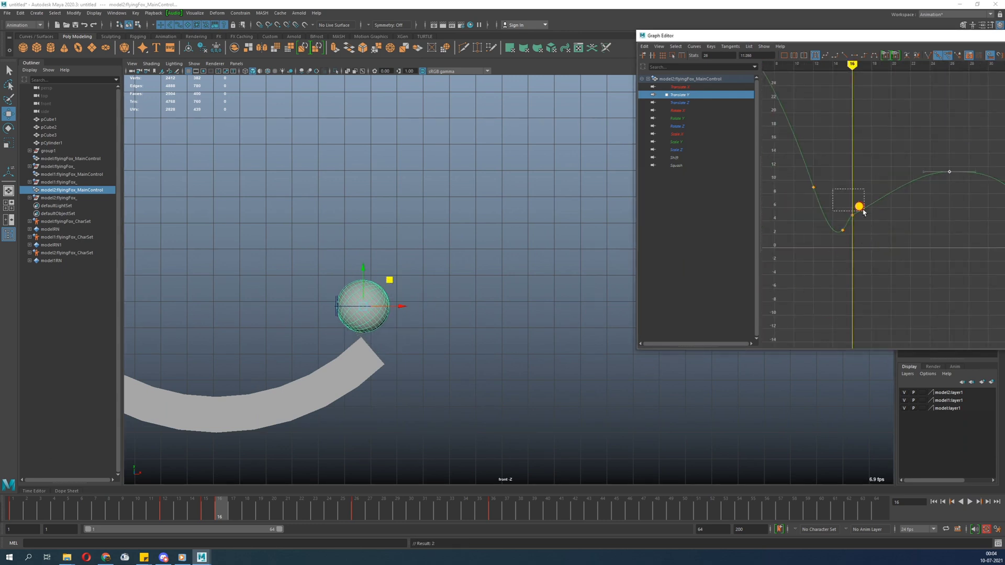
# Step: Raise the Translate Y peak key at frame 26 to about 13 for a rounder flight arc
pyautogui.keyDown('alt'); pyautogui.moveTo(941, 210); pyautogui.dragTo(876, 238, button='middle'); pyautogui.keyUp('alt')
pyautogui.moveTo(873, 186); pyautogui.dragTo(896, 214)
pyautogui.keyDown('shift'); pyautogui.moveTo(895, 238); pyautogui.dragTo(896, 231, button='middle'); pyautogui.keyUp('shift')
pyautogui.moveTo(953, 259); pyautogui.dragTo(944, 256, button='middle')
pyautogui.moveTo(875, 177); pyautogui.dragTo(896, 198)
pyautogui.keyDown('alt'); pyautogui.moveTo(898, 243); pyautogui.dragTo(911, 244, button='middle'); pyautogui.keyUp('alt')
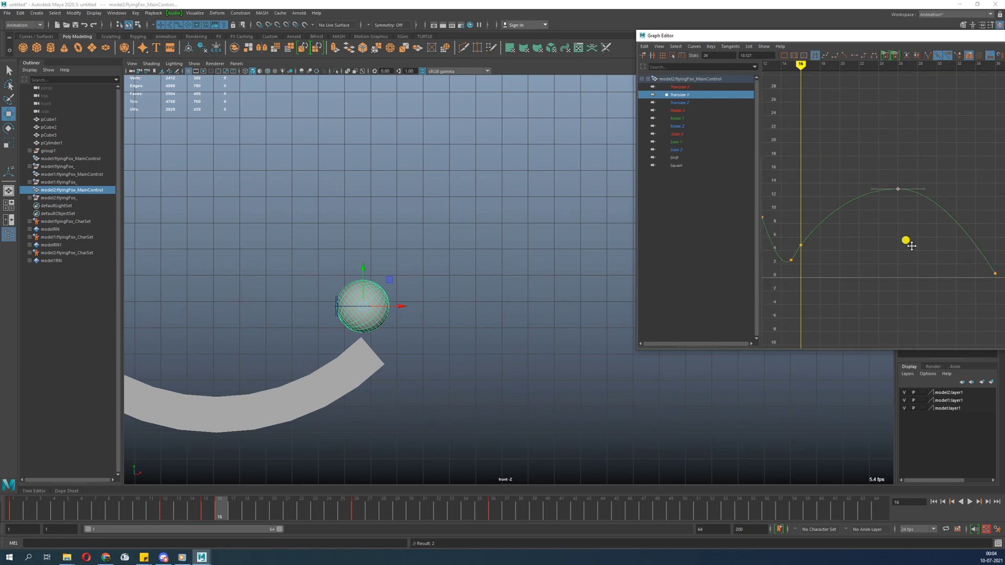
# Step: Refine the incoming Translate Y tangent at frame 36 and play the animation to review the whole flight
pyautogui.keyDown('alt'); pyautogui.moveTo(910, 244); pyautogui.dragTo(874, 262, button='right'); pyautogui.keyUp('alt')
pyautogui.moveTo(953, 214); pyautogui.dragTo(955, 213, button='middle')
pyautogui.click(969, 502)
pyautogui.scroll(-7, 549, 338)
pyautogui.keyDown('alt'); pyautogui.moveTo(550, 337); pyautogui.dragTo(481, 411, button='middle'); pyautogui.keyUp('alt')
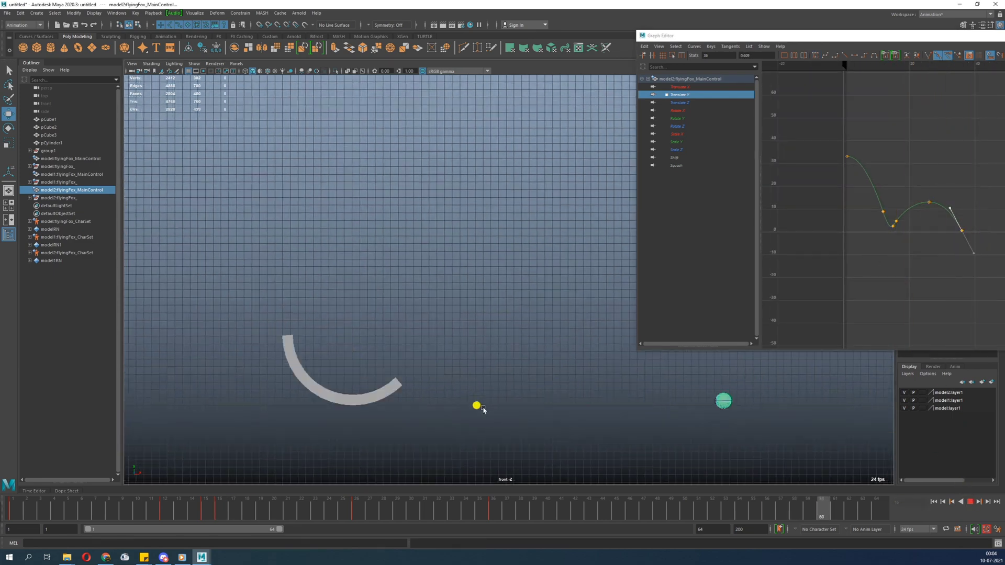
# Step: Review the looping flight, stop playback, and examine the Translate Y curve around the landing key at frame 36
pyautogui.scroll(-1, 434, 366)
pyautogui.keyDown('alt'); pyautogui.moveTo(425, 365); pyautogui.dragTo(414, 384, button='middle'); pyautogui.keyUp('alt')
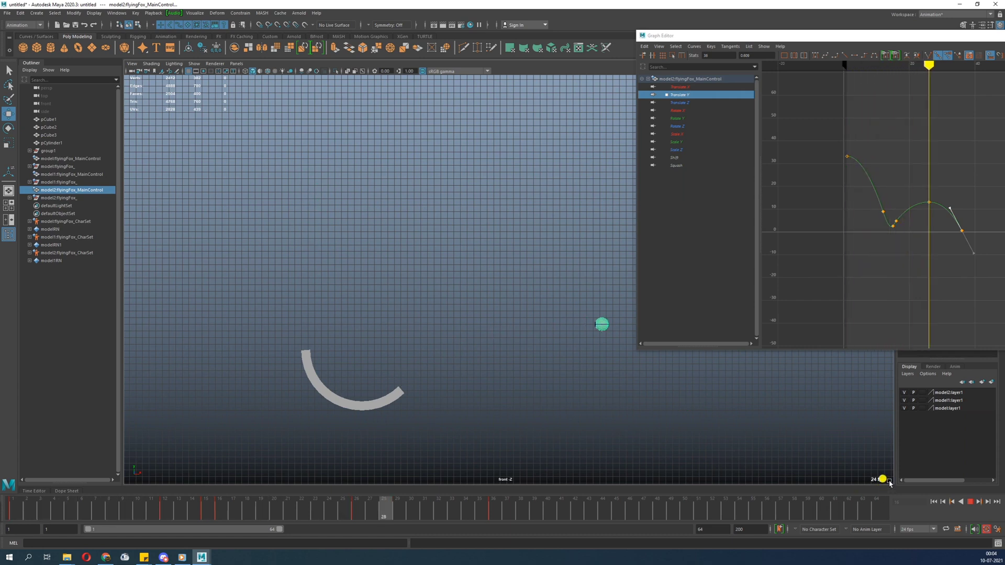
pyautogui.click(969, 501)
pyautogui.keyDown('alt'); pyautogui.keyDown('shift'); pyautogui.moveTo(871, 302); pyautogui.dragTo(823, 300, button='middle'); pyautogui.keyUp('shift'); pyautogui.keyUp('alt')
pyautogui.keyDown('alt'); pyautogui.keyDown('shift'); pyautogui.moveTo(823, 301); pyautogui.dragTo(852, 302, button='right'); pyautogui.keyUp('shift'); pyautogui.keyUp('alt')
pyautogui.keyDown('alt'); pyautogui.keyDown('shift'); pyautogui.moveTo(871, 304); pyautogui.dragTo(904, 304, button='middle'); pyautogui.keyUp('shift'); pyautogui.keyUp('alt')
pyautogui.keyDown('alt'); pyautogui.keyDown('shift'); pyautogui.moveTo(848, 256); pyautogui.dragTo(828, 264, button='right'); pyautogui.keyUp('shift'); pyautogui.keyUp('alt')
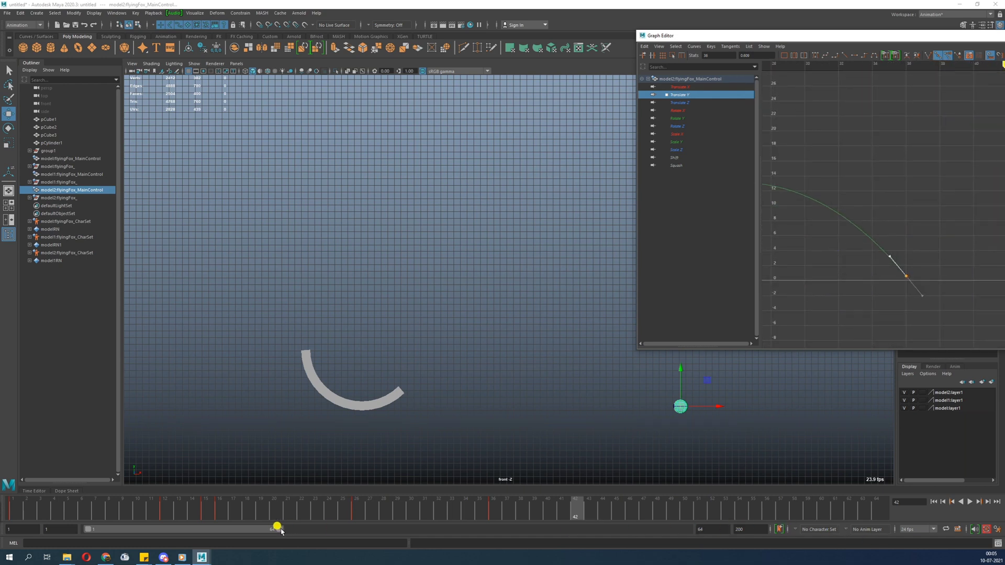
# Step: Limit the playback range to frames 1 to 30 and play the shortened animation from frame 1
pyautogui.moveTo(280, 528); pyautogui.dragTo(173, 534)
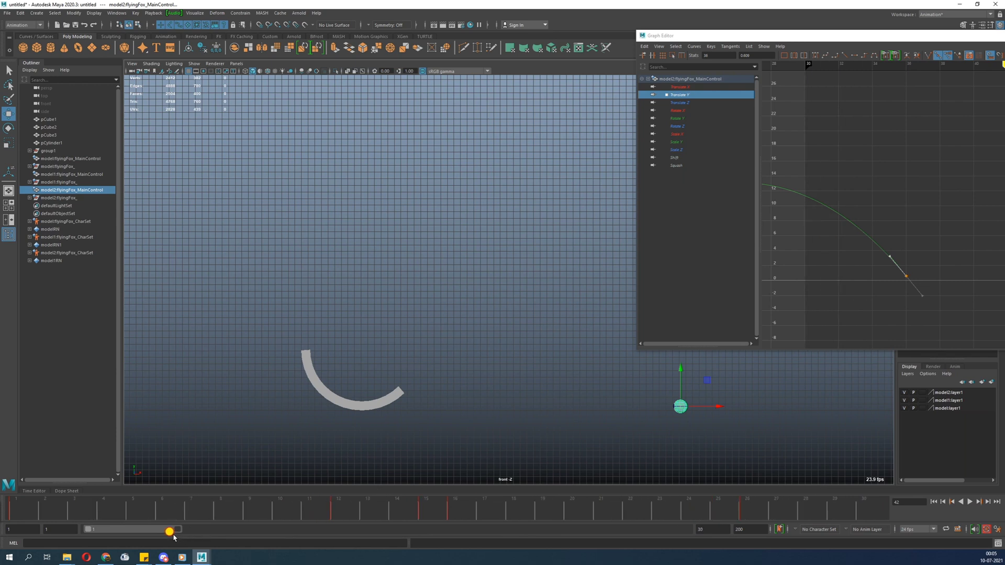
pyautogui.moveTo(406, 515); pyautogui.dragTo(16, 516)
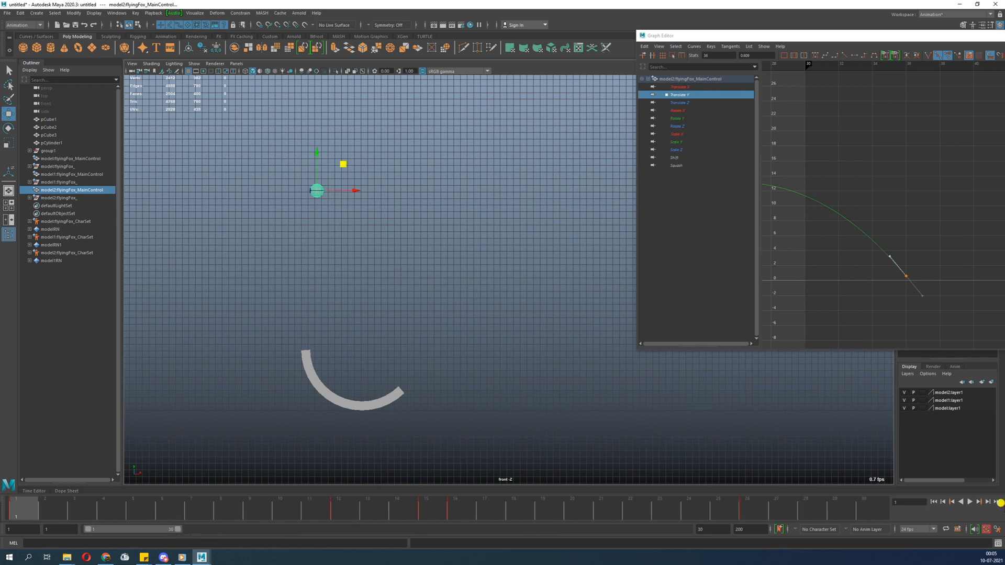
pyautogui.click(969, 501)
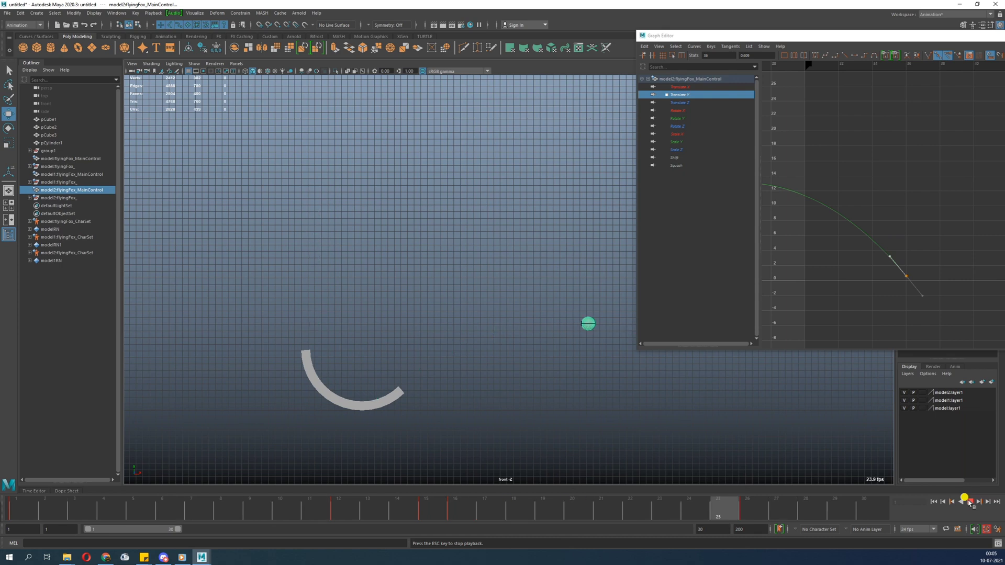
pyautogui.click(775, 519)
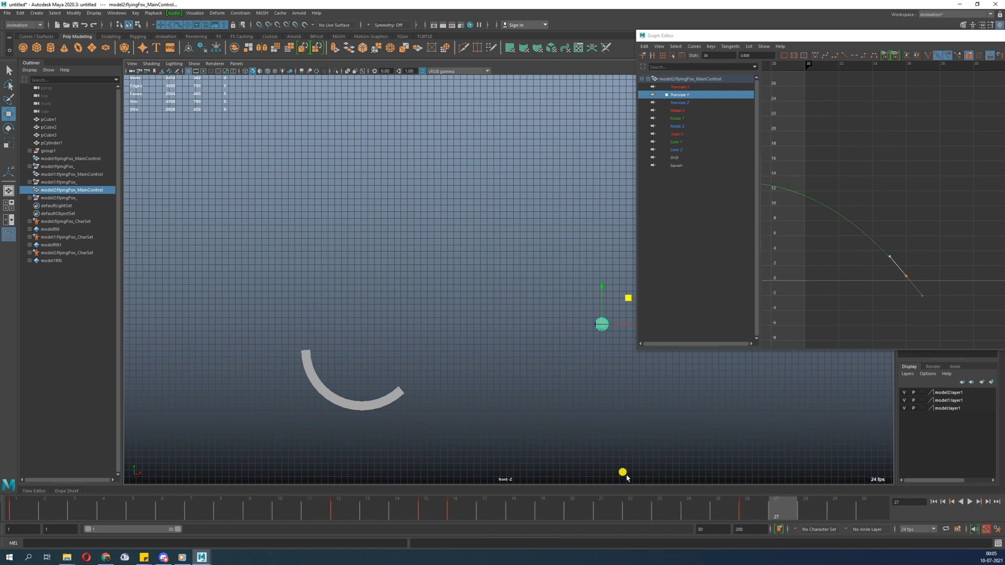
# Step: Extend the playback range to frame 58 and retime the flight's peak key to frame 24 and landing key to frame 32
pyautogui.moveTo(179, 529); pyautogui.dragTo(263, 530)
pyautogui.moveTo(402, 511); pyautogui.dragTo(531, 507)
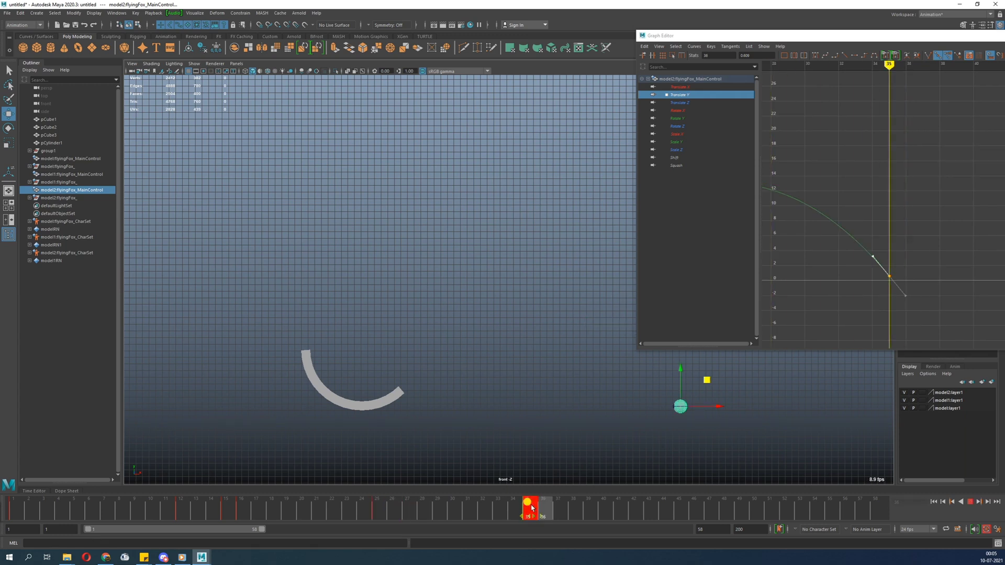
pyautogui.moveTo(392, 518); pyautogui.dragTo(499, 512)
pyautogui.moveTo(233, 503); pyautogui.dragTo(484, 513)
pyautogui.keyDown('shift'); pyautogui.click(500, 514); pyautogui.keyUp('shift')
pyautogui.moveTo(250, 513); pyautogui.dragTo(367, 517)
# Step: Try shifting the Translate Y peak key at frame 24 and undo the change
pyautogui.keyDown('alt'); pyautogui.moveTo(884, 168); pyautogui.dragTo(886, 219, button='right'); pyautogui.keyUp('alt')
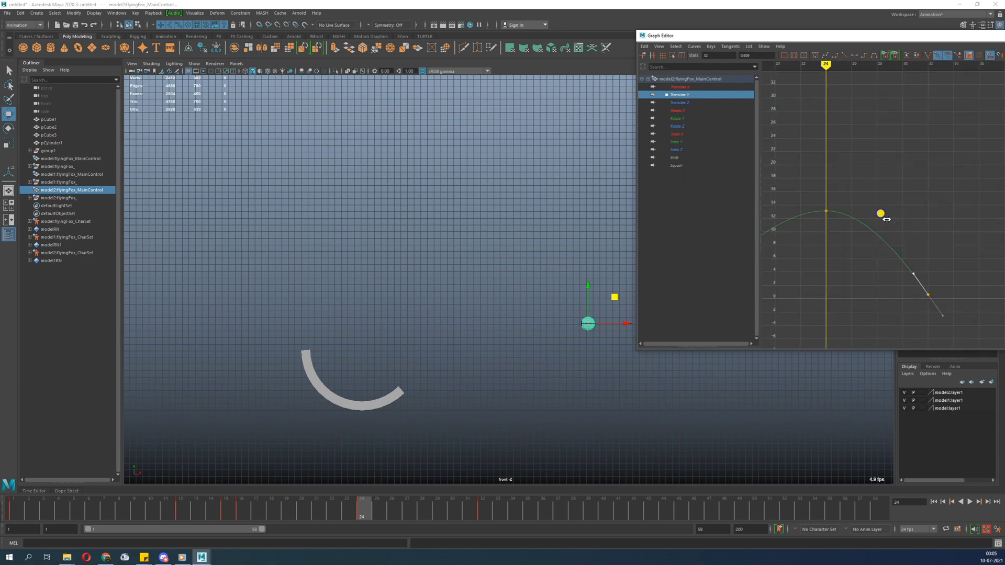
pyautogui.keyDown('alt'); pyautogui.moveTo(886, 219); pyautogui.dragTo(999, 201, button='middle'); pyautogui.keyUp('alt')
pyautogui.moveTo(900, 147); pyautogui.dragTo(972, 217)
pyautogui.keyDown('alt'); pyautogui.moveTo(950, 221); pyautogui.dragTo(910, 225, button='middle'); pyautogui.keyUp('alt')
pyautogui.moveTo(910, 226); pyautogui.dragTo(911, 233, button='middle')
pyautogui.hotkey('ctrl', 'z')
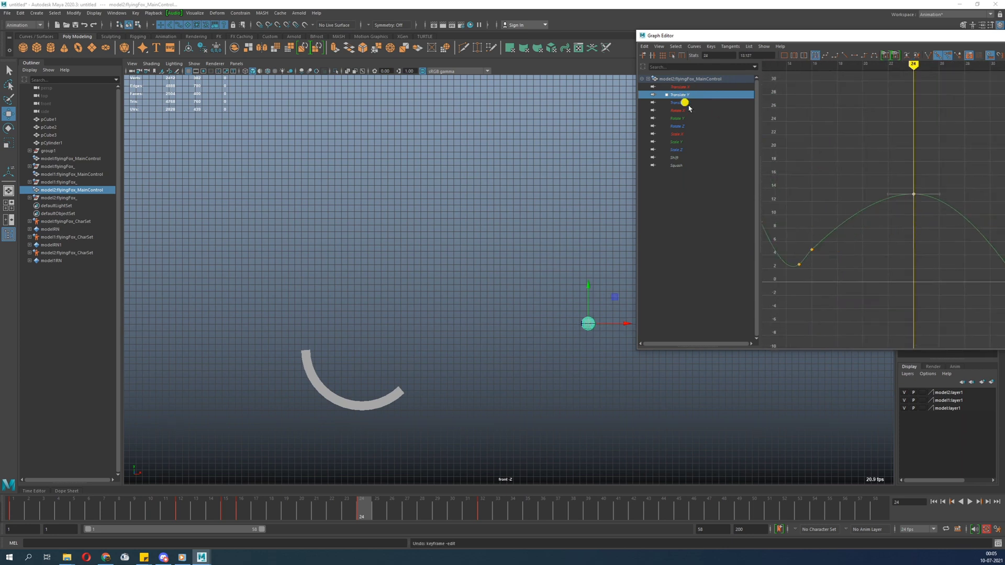
# Step: Adjust the Translate X keys at frames 24 and 32, lowering frame 24 to about 149.3, and replay from frame 1
pyautogui.click(679, 87)
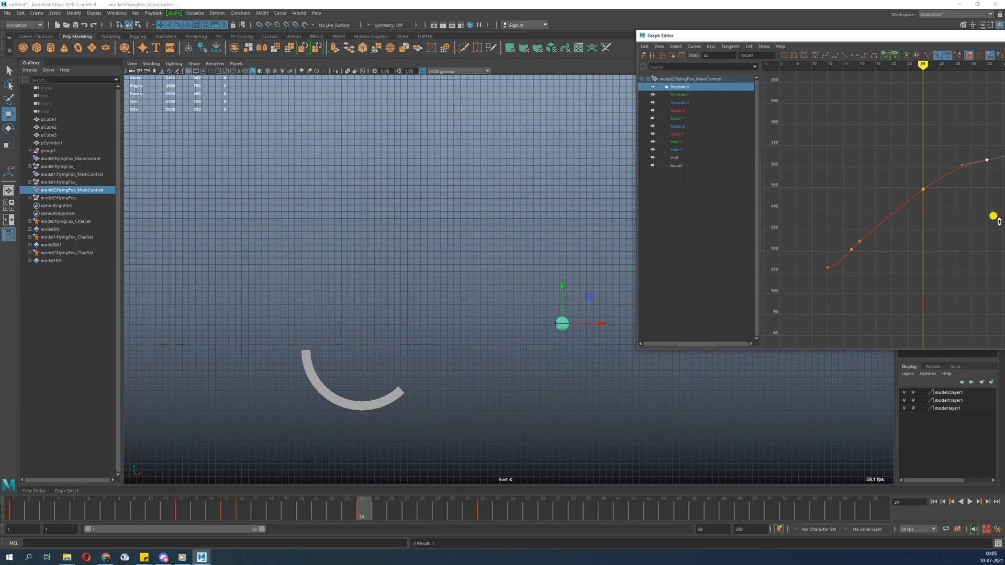
pyautogui.moveTo(431, 510); pyautogui.dragTo(13, 512)
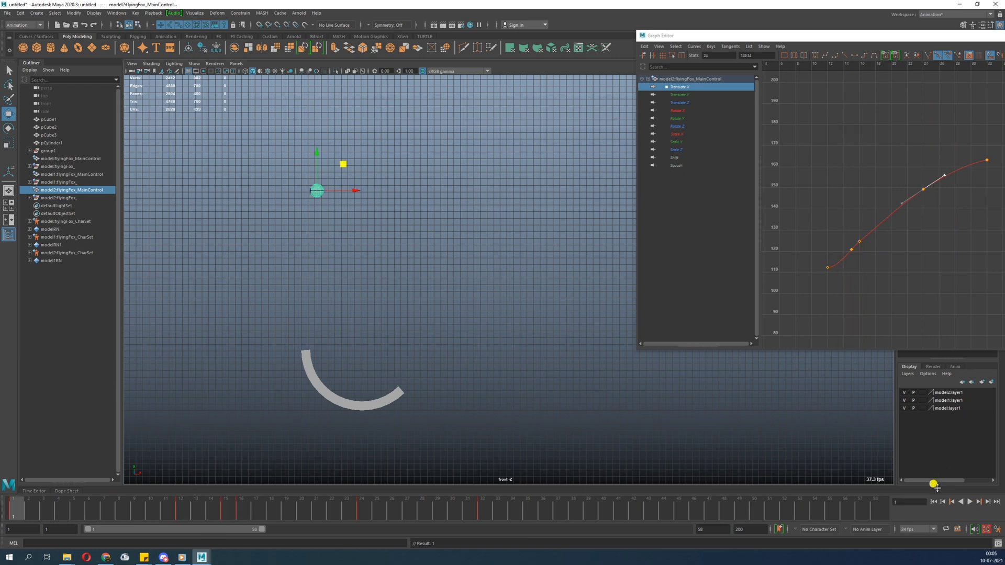
pyautogui.click(970, 502)
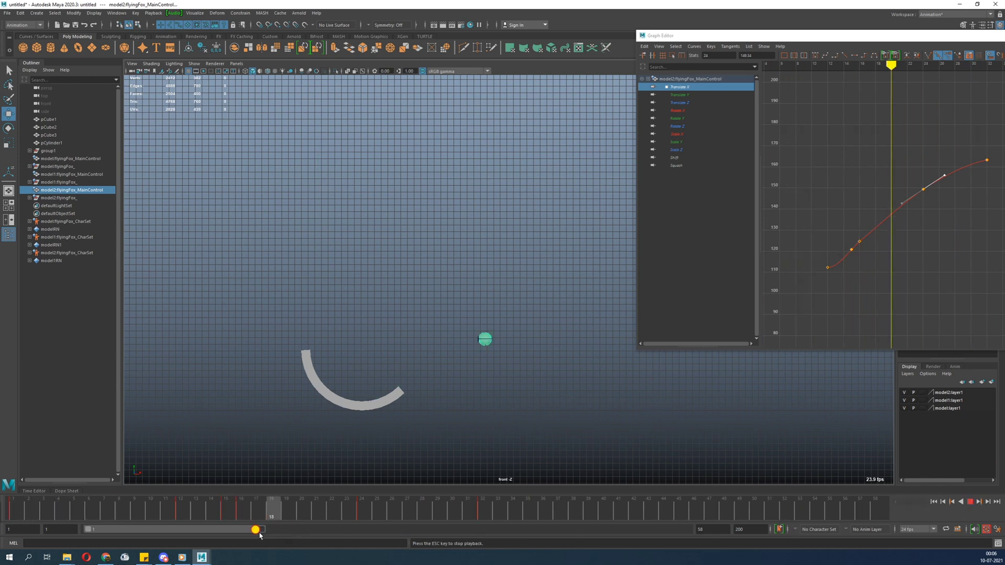
# Step: Shorten the playback range to end at frame 27, review the slide and flight, and return to frame 1
pyautogui.moveTo(256, 529); pyautogui.dragTo(167, 526)
pyautogui.keyDown('alt'); pyautogui.moveTo(418, 383); pyautogui.dragTo(456, 417, button='middle'); pyautogui.keyUp('alt')
pyautogui.keyDown('alt'); pyautogui.moveTo(455, 416); pyautogui.dragTo(438, 416, button='right'); pyautogui.keyUp('alt')
pyautogui.keyDown('alt'); pyautogui.moveTo(438, 416); pyautogui.dragTo(409, 388, button='middle'); pyautogui.keyUp('alt')
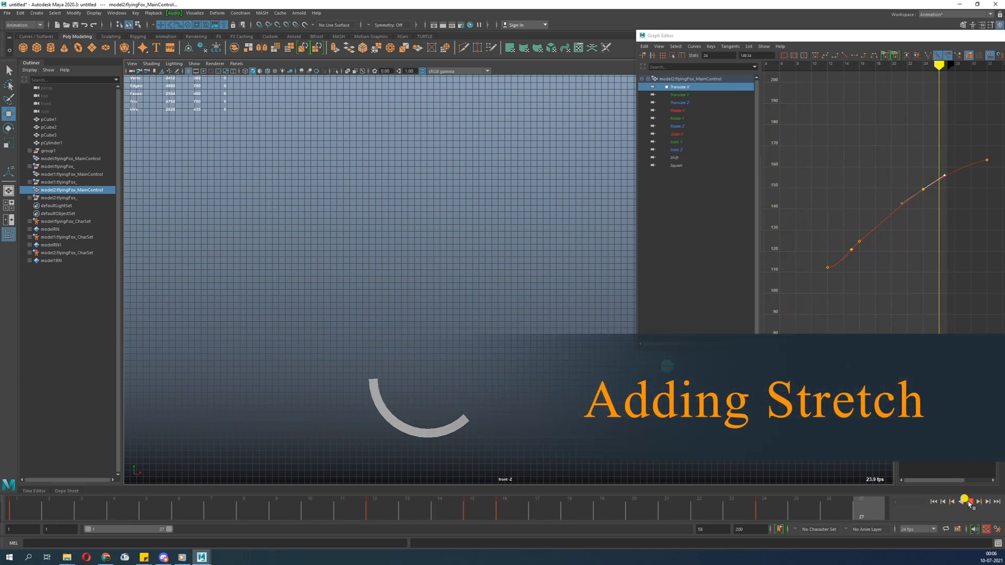
pyautogui.click(970, 503)
pyautogui.moveTo(581, 512); pyautogui.dragTo(1, 513)
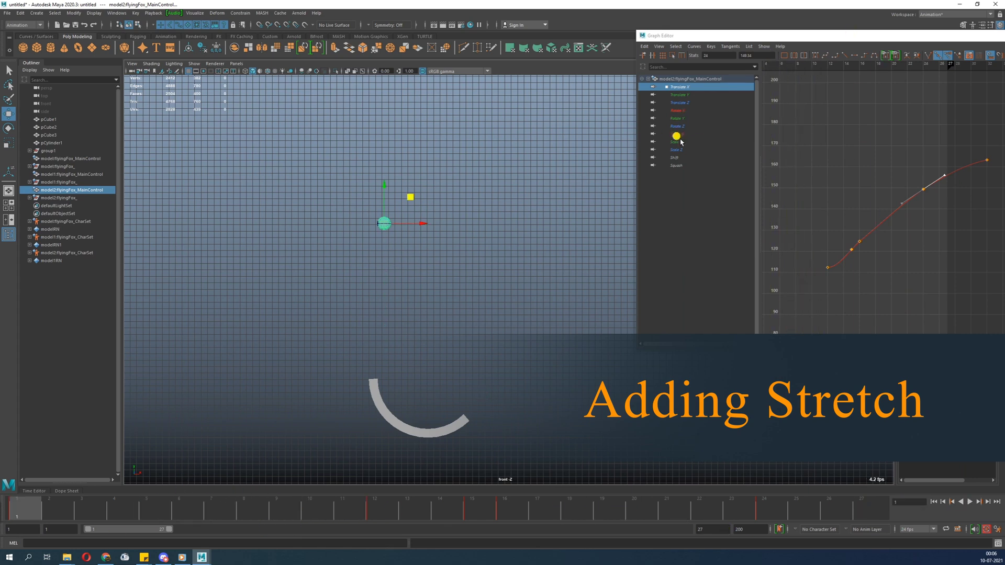
# Step: Uncover the ball's channel values and set its Squash to 0.5 at frame 12
pyautogui.moveTo(871, 37); pyautogui.dragTo(809, 334)
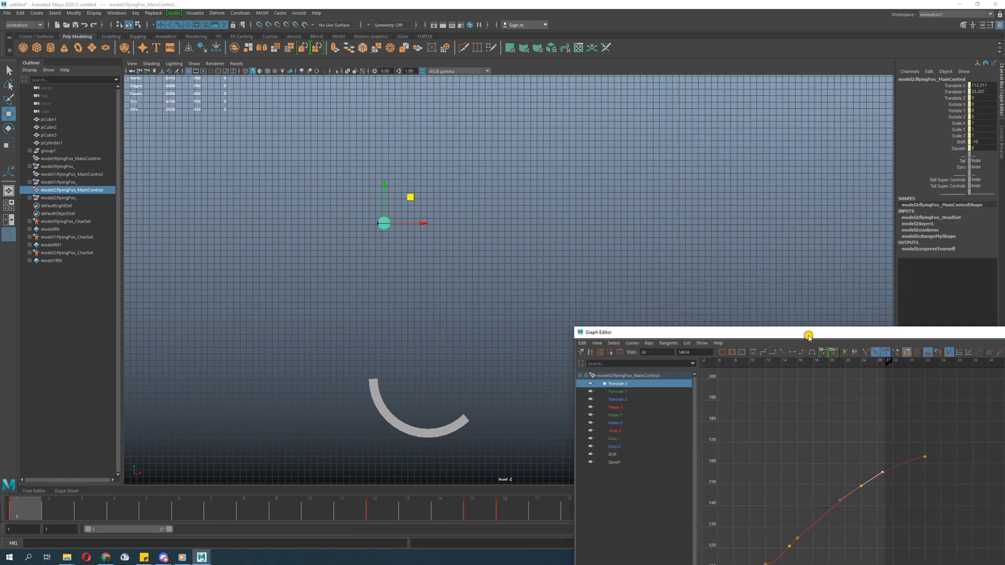
pyautogui.click(958, 148)
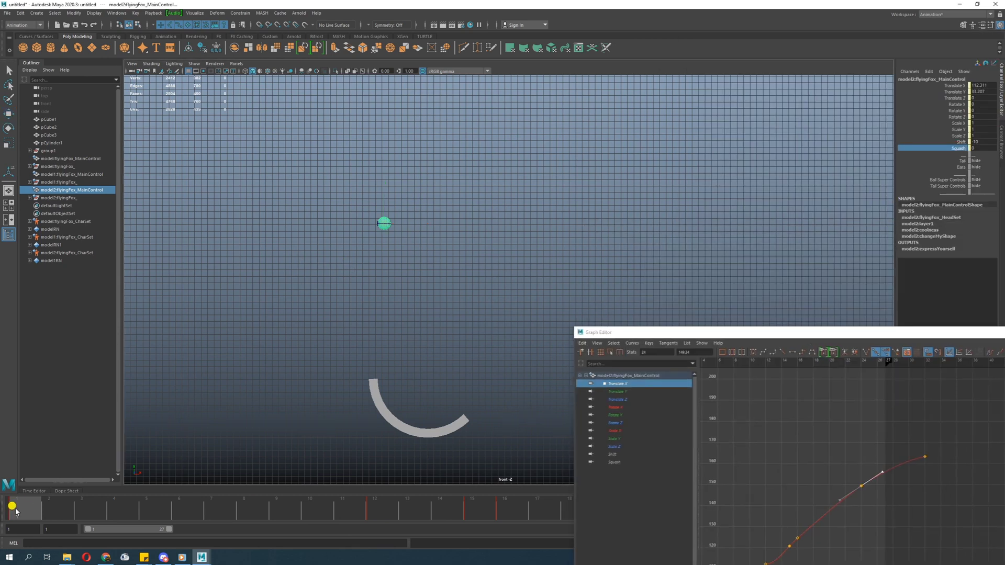
pyautogui.moveTo(149, 512); pyautogui.dragTo(373, 520)
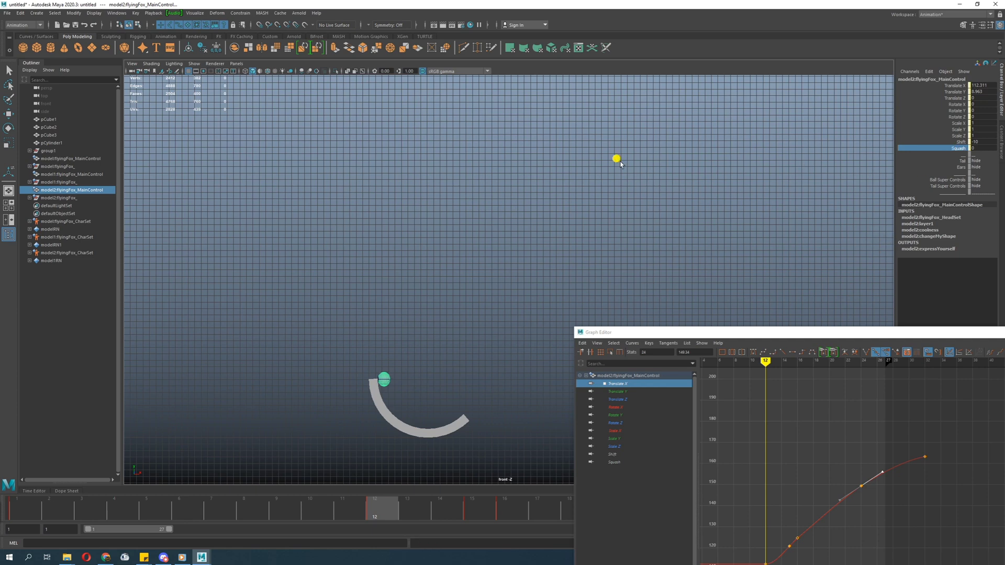
pyautogui.keyDown('alt'); pyautogui.moveTo(487, 215); pyautogui.dragTo(545, 130, button='middle'); pyautogui.keyUp('alt')
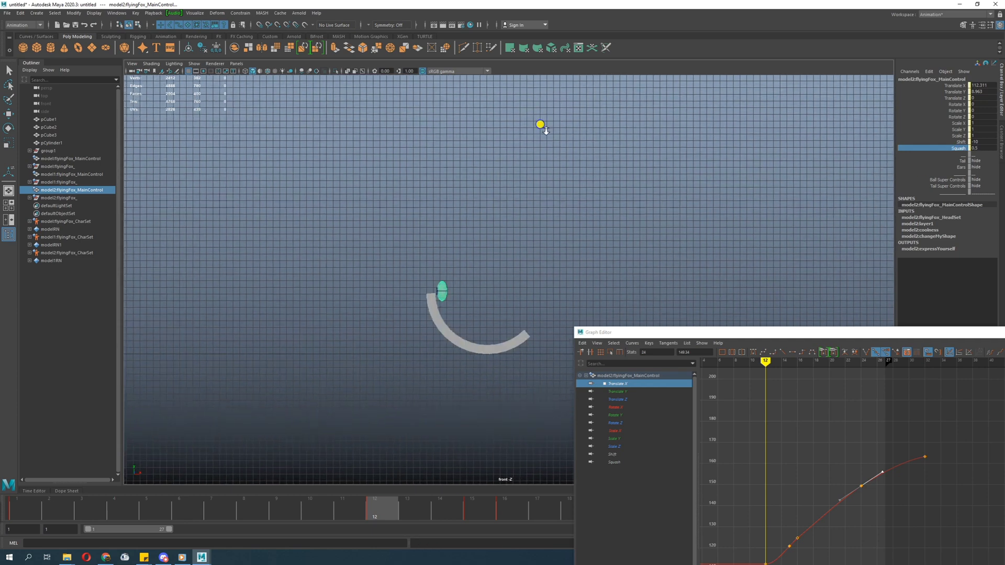
pyautogui.keyDown('alt'); pyautogui.moveTo(390, 163); pyautogui.dragTo(499, 270, button='right'); pyautogui.keyUp('alt')
pyautogui.keyDown('alt'); pyautogui.moveTo(500, 270); pyautogui.dragTo(500, 244, button='middle'); pyautogui.keyUp('alt')
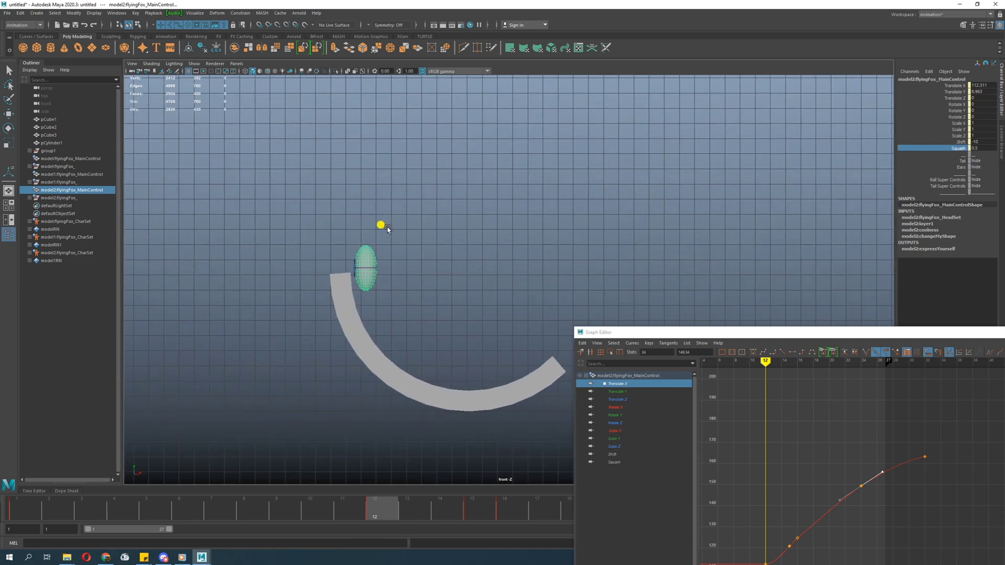
# Step: At frame 12, nudge the ball to Translate X 112.031 beside the ramp's inner wall and increase Squash to 0.8
pyautogui.keyDown('alt'); pyautogui.moveTo(387, 229); pyautogui.dragTo(434, 212, button='middle'); pyautogui.keyUp('alt')
pyautogui.keyDown('alt'); pyautogui.moveTo(434, 211); pyautogui.dragTo(510, 338, button='right'); pyautogui.keyUp('alt')
pyautogui.moveTo(445, 216); pyautogui.dragTo(446, 215, button='middle')
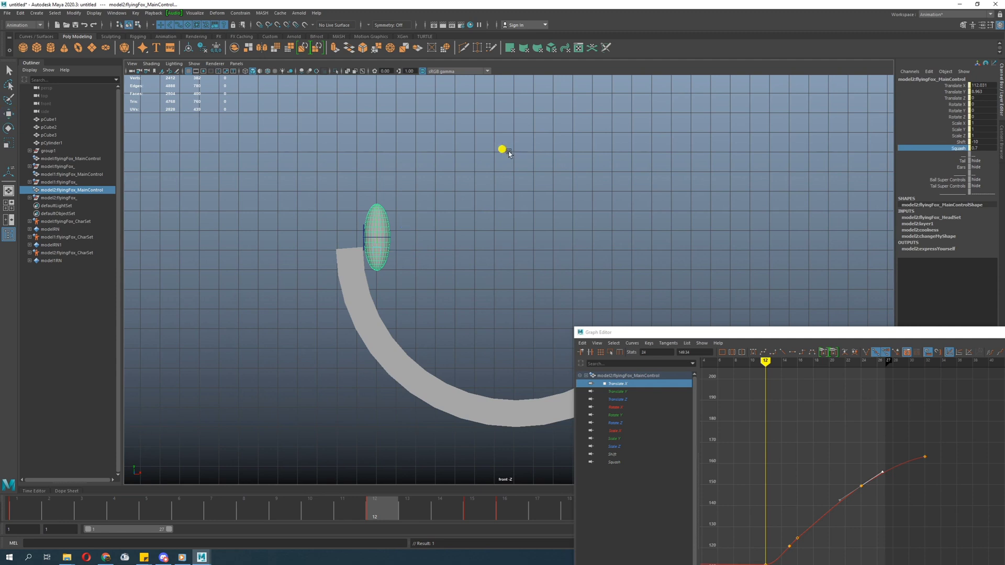
pyautogui.moveTo(511, 152); pyautogui.dragTo(509, 152, button='middle')
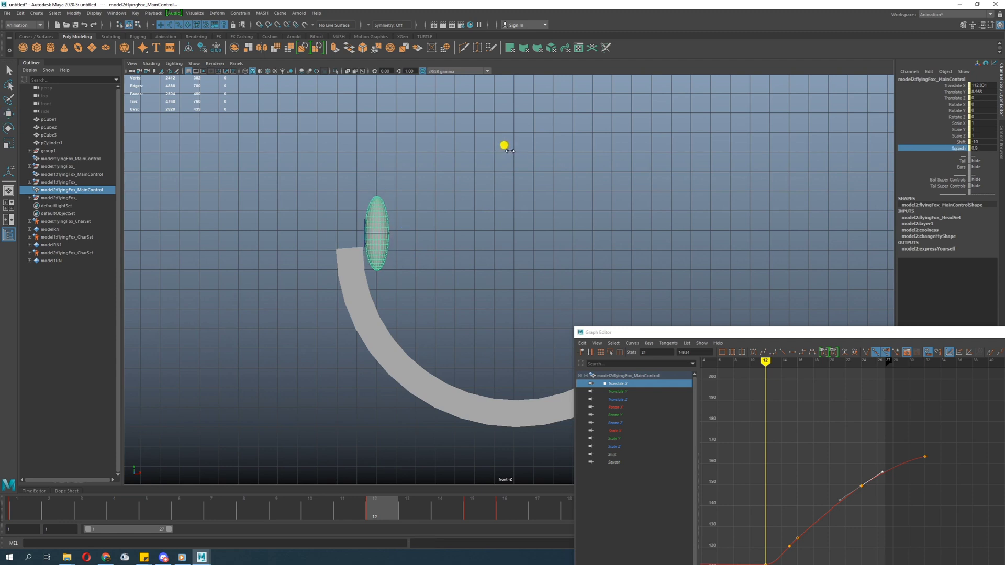
pyautogui.keyDown('alt'); pyautogui.moveTo(510, 151); pyautogui.dragTo(429, 115, button='middle'); pyautogui.keyUp('alt')
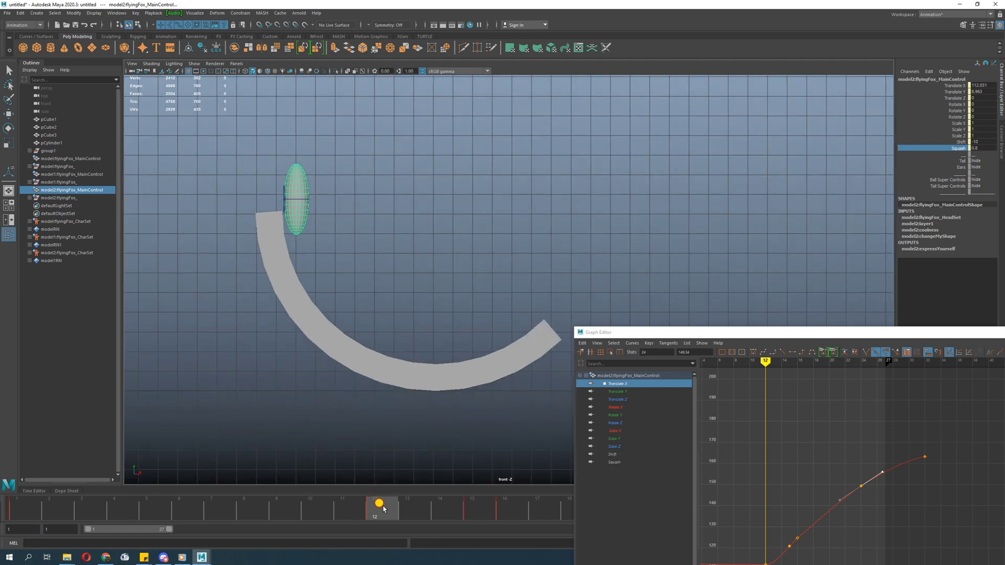
# Step: At frame 15, rotate the stretched ball to about 105 in Rotate Z along the ramp, and check its pose at frame 16
pyautogui.moveTo(383, 508); pyautogui.dragTo(475, 517)
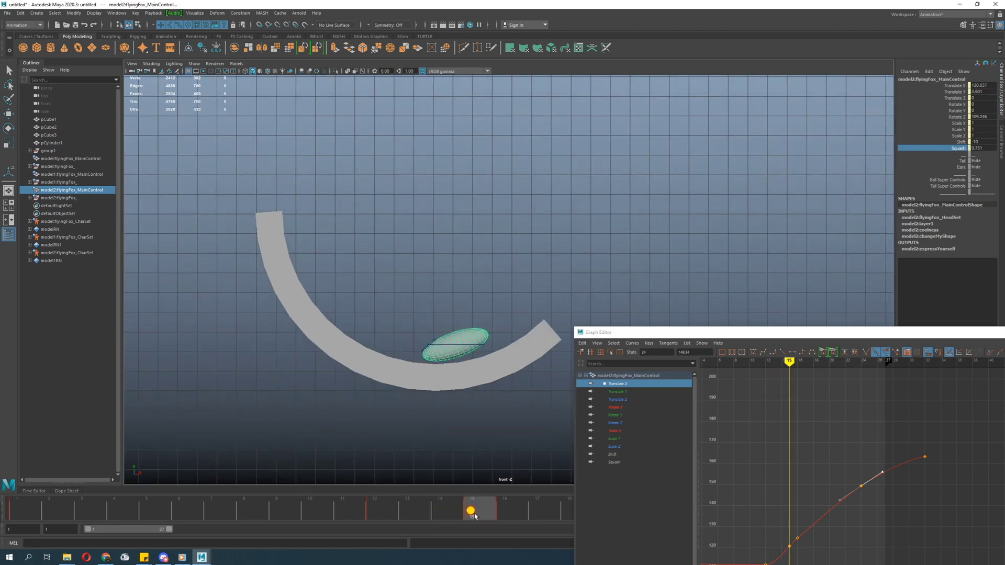
pyautogui.press('e')
pyautogui.moveTo(483, 313); pyautogui.dragTo(488, 308)
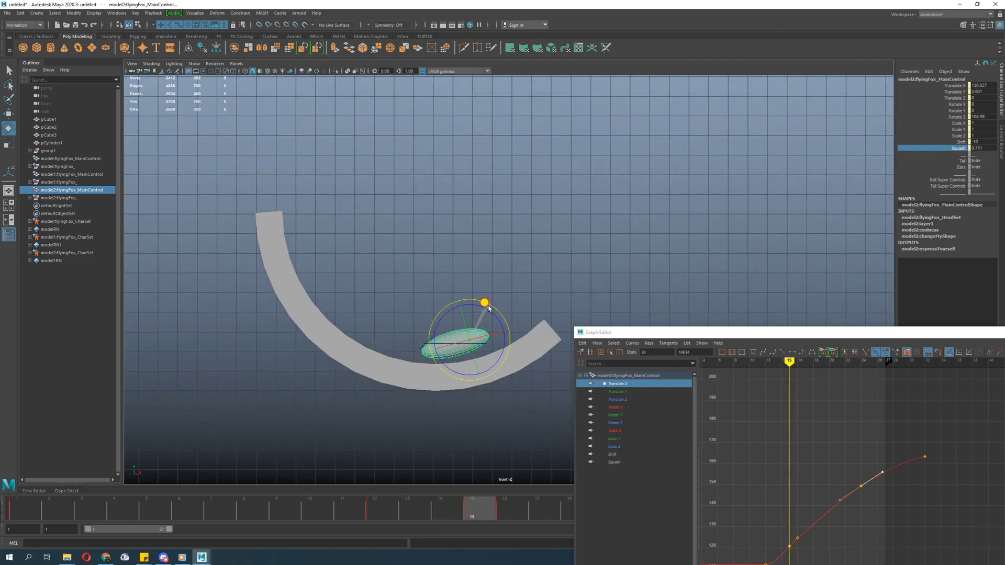
pyautogui.moveTo(481, 498); pyautogui.dragTo(504, 506)
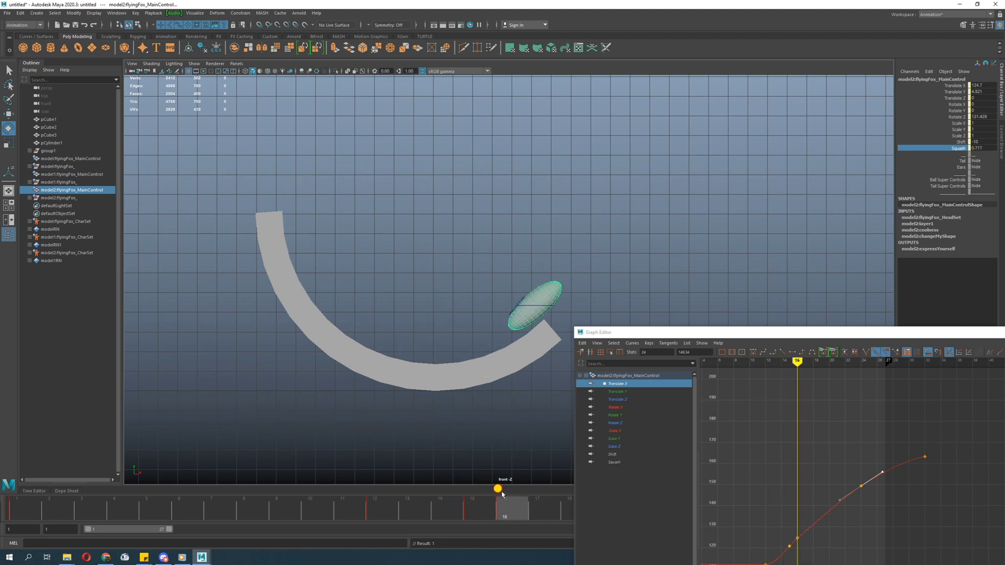
pyautogui.keyDown('alt'); pyautogui.moveTo(445, 374); pyautogui.dragTo(228, 351, button='middle'); pyautogui.keyUp('alt')
# Step: At frame 24, set the ball's Squash to 0 at the peak of the flight
pyautogui.moveTo(628, 333); pyautogui.dragTo(780, 349)
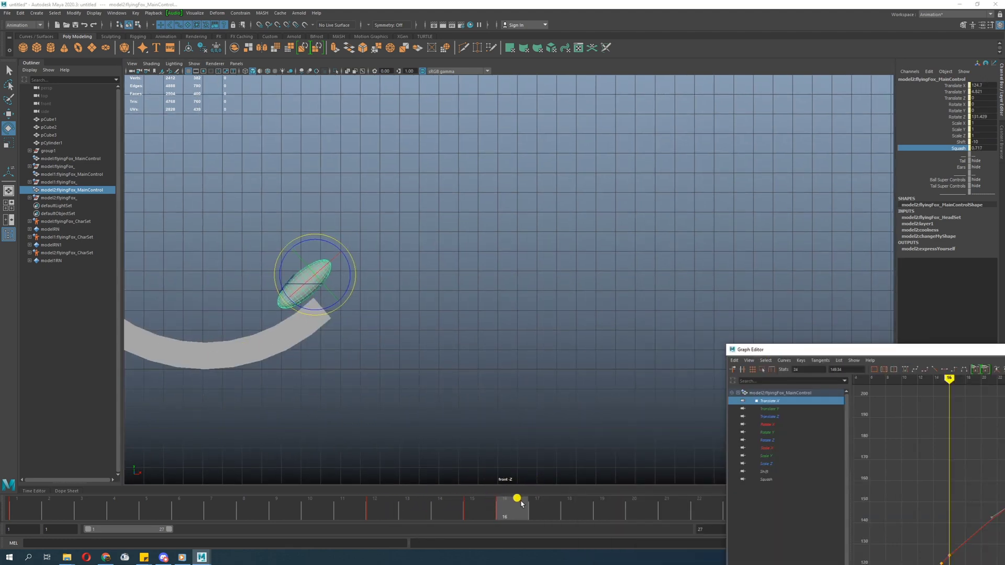
pyautogui.keyDown('alt'); pyautogui.moveTo(559, 434); pyautogui.dragTo(582, 436, button='middle'); pyautogui.keyUp('alt')
pyautogui.moveTo(795, 352); pyautogui.dragTo(524, 290)
pyautogui.click(753, 512)
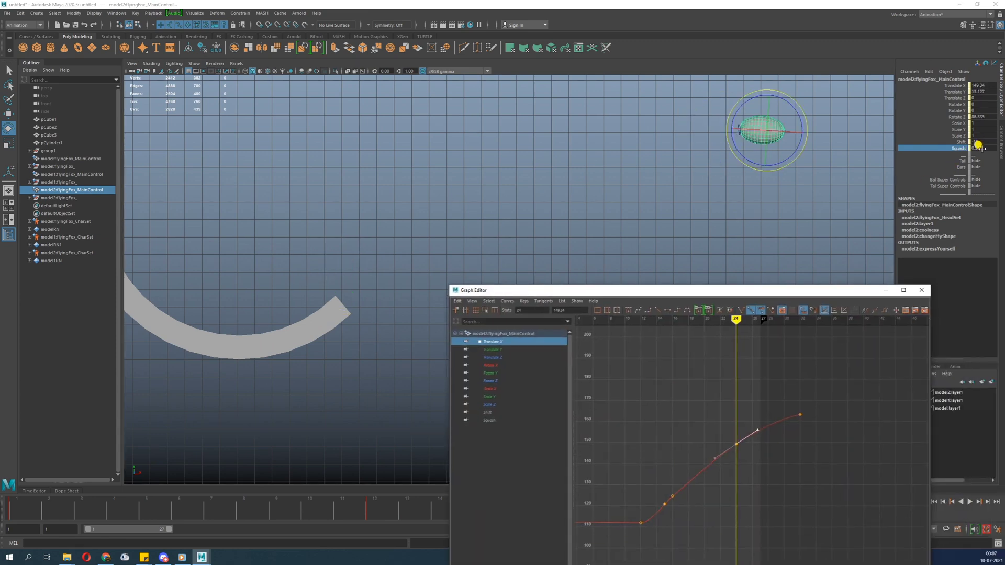
pyautogui.doubleClick(978, 147)
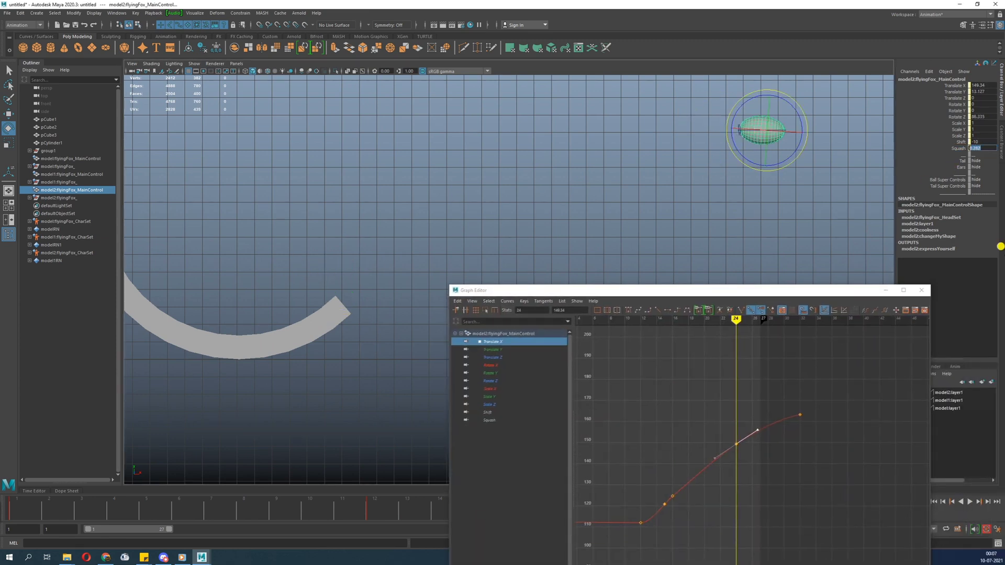
pyautogui.write('0')
pyautogui.press('Return')
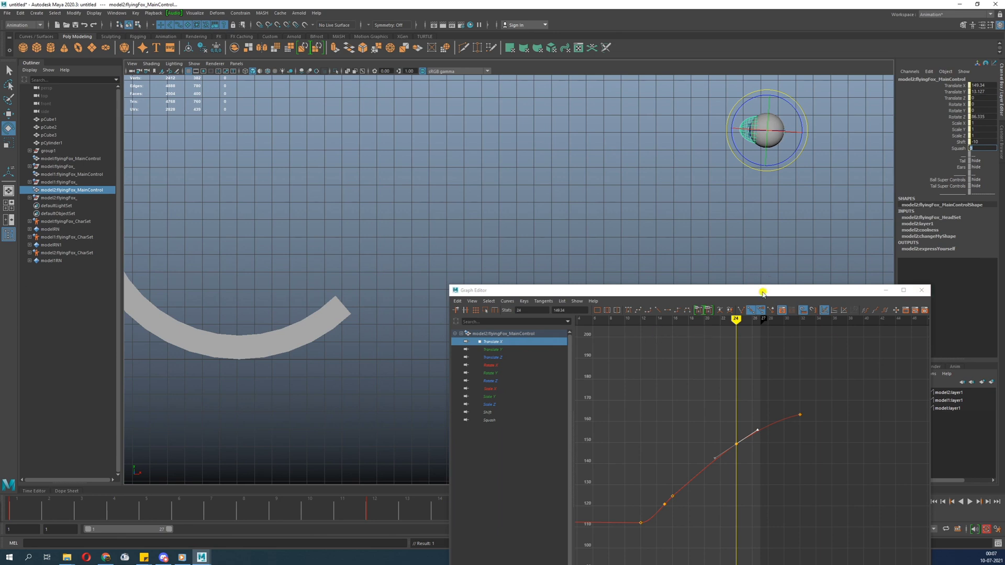
# Step: Clear the Graph Editor away from the viewport, play the animation to review the stretch, and go to frame 24
pyautogui.moveTo(762, 292); pyautogui.dragTo(1004, 340)
pyautogui.moveTo(768, 2); pyautogui.dragTo(785, 210)
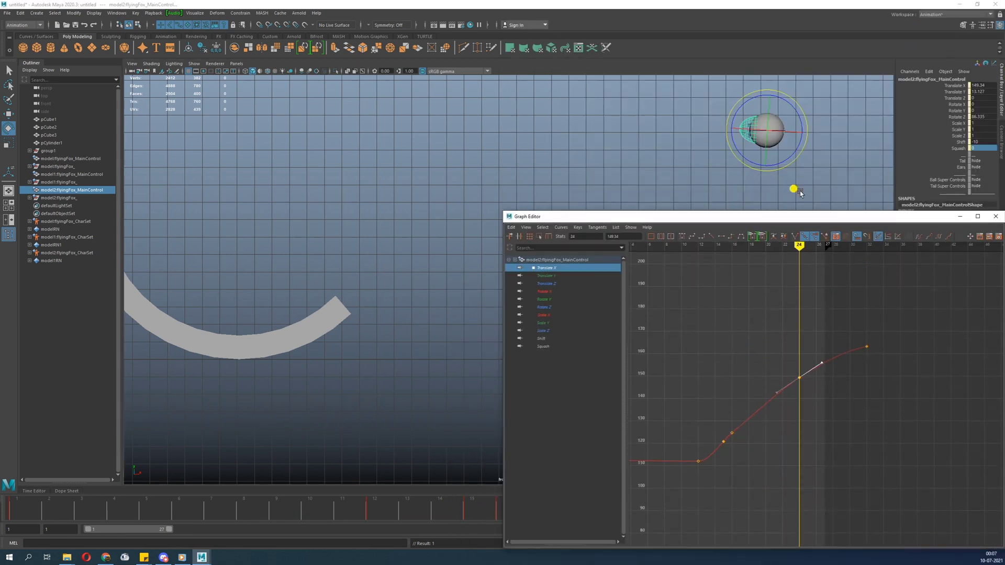
pyautogui.moveTo(918, 218); pyautogui.dragTo(945, 527)
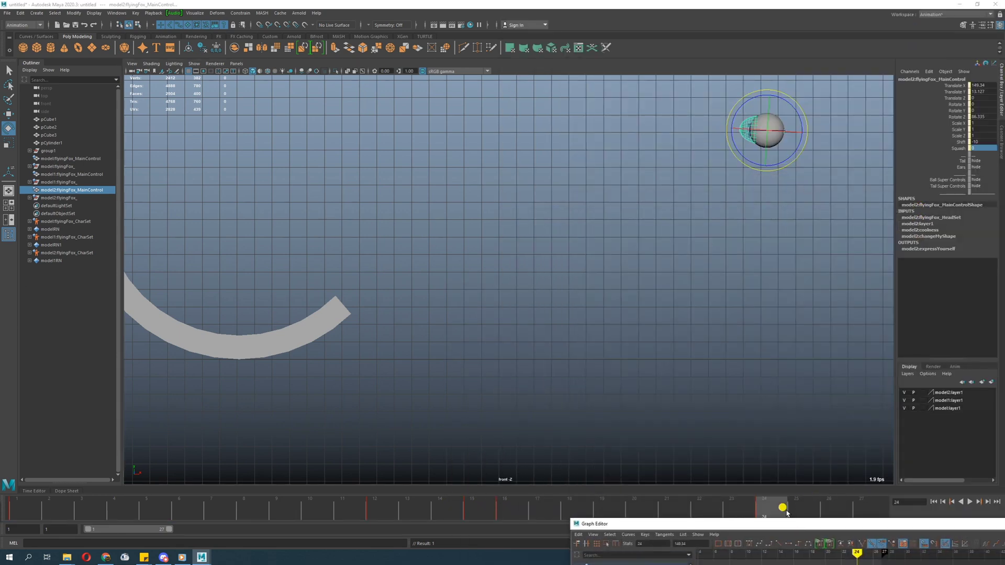
pyautogui.moveTo(786, 512); pyautogui.dragTo(223, 518)
pyautogui.scroll(-2, 487, 240)
pyautogui.keyDown('alt'); pyautogui.moveTo(417, 201); pyautogui.dragTo(527, 313, button='middle'); pyautogui.keyUp('alt')
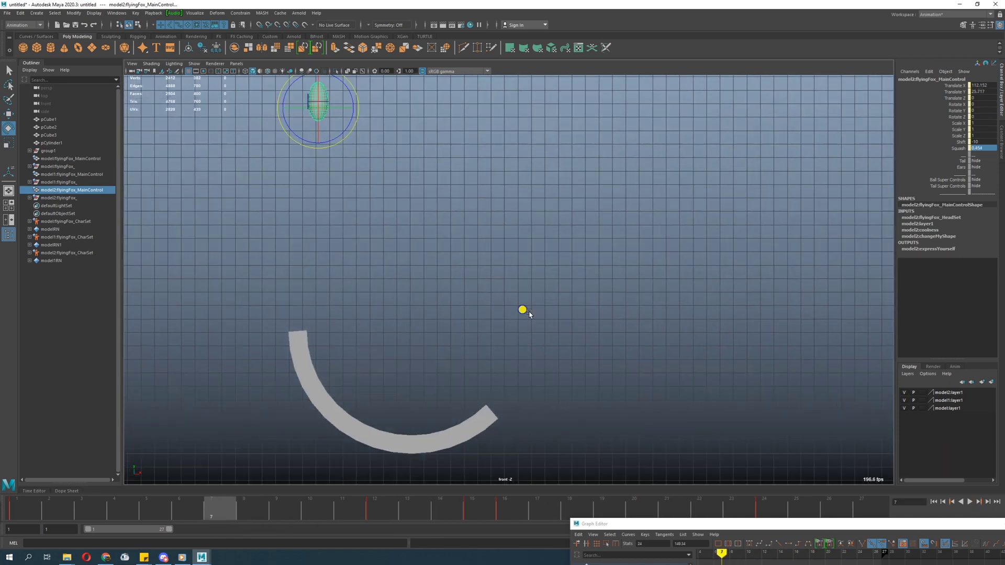
pyautogui.scroll(-2, 445, 301)
pyautogui.keyDown('alt'); pyautogui.moveTo(377, 285); pyautogui.dragTo(372, 310, button='middle'); pyautogui.keyUp('alt')
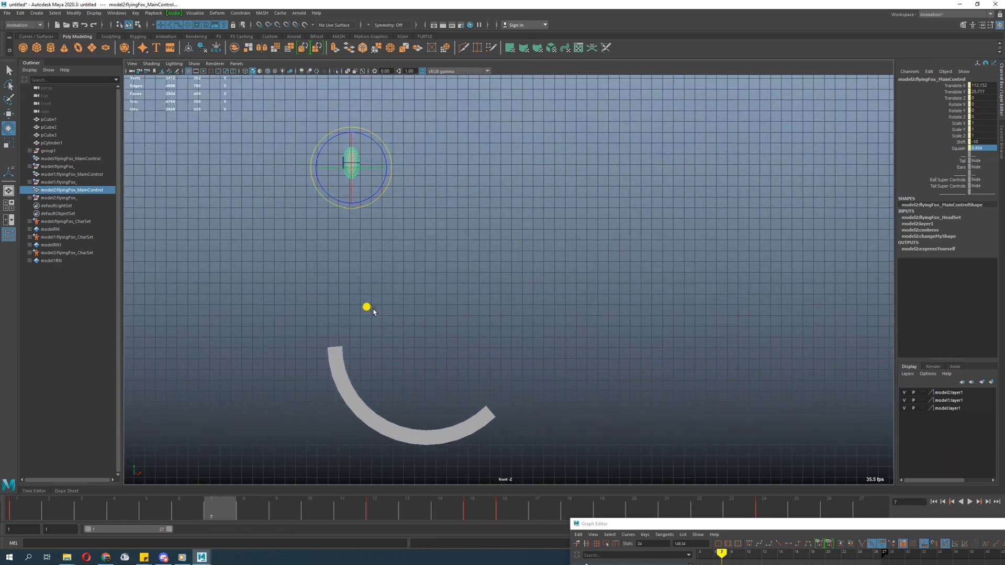
pyautogui.click(968, 502)
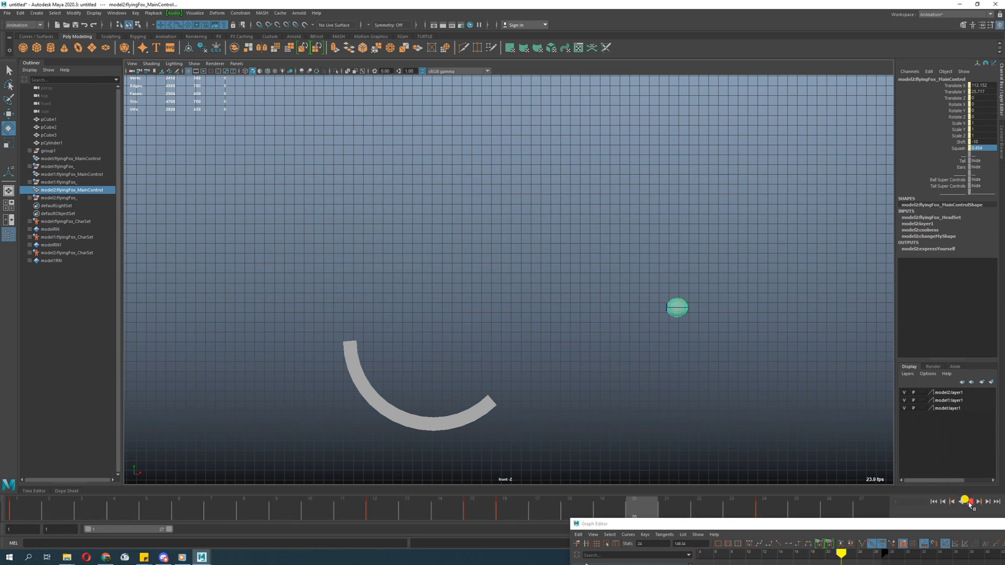
pyautogui.moveTo(750, 509)
pyautogui.mouseDown()
pyautogui.moveTo(493, 516)
pyautogui.moveTo(792, 525)
pyautogui.moveTo(756, 515)
pyautogui.mouseUp()
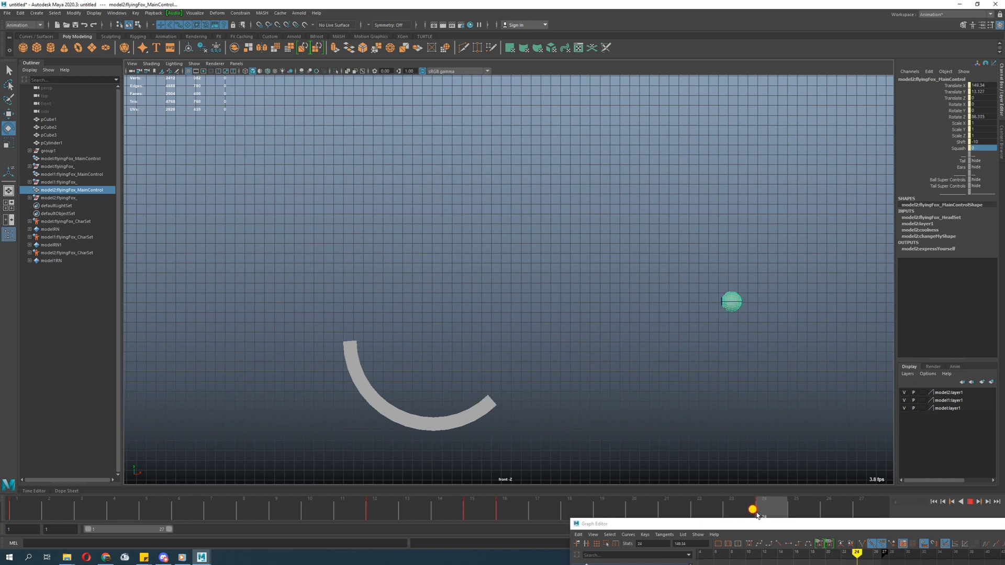
# Step: Set the ball's Squash to 0.3 at frame 24 and raise the Squash curve's frame 32 key to about 0.6
pyautogui.click(954, 149)
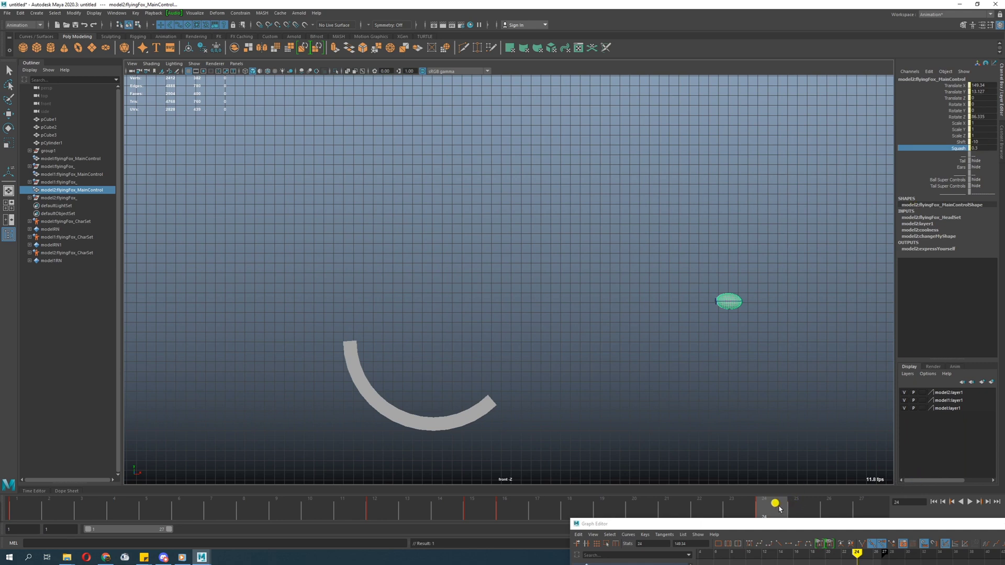
pyautogui.moveTo(778, 508); pyautogui.dragTo(762, 552)
pyautogui.moveTo(704, 529); pyautogui.dragTo(652, 127)
pyautogui.click(570, 253)
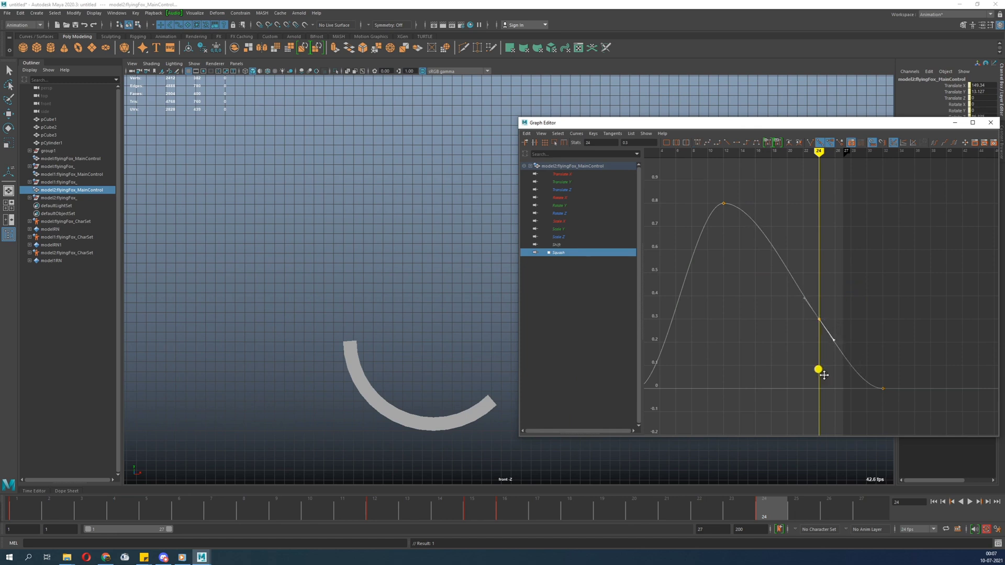
pyautogui.moveTo(821, 375); pyautogui.dragTo(852, 352, button='middle')
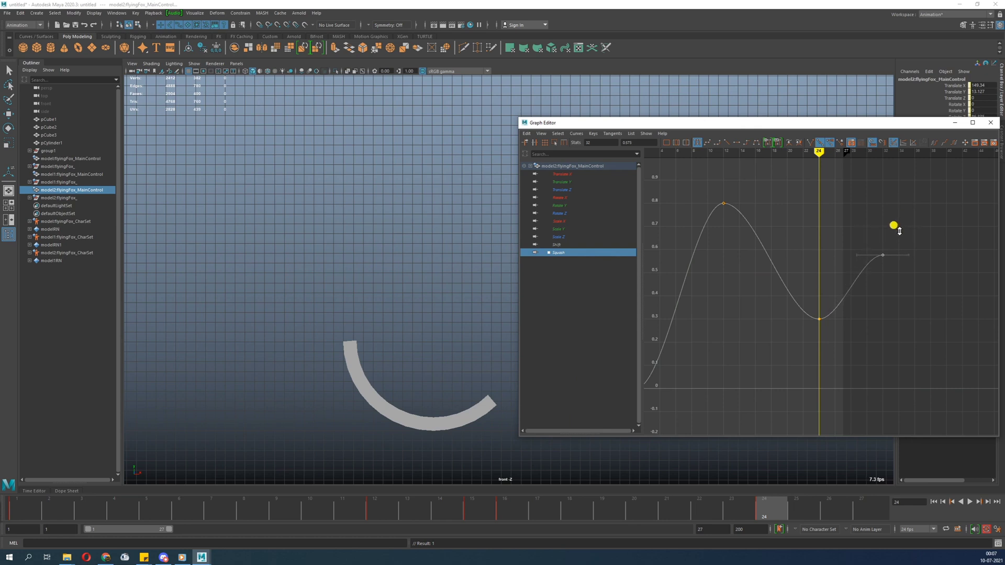
pyautogui.keyDown('alt'); pyautogui.moveTo(783, 337); pyautogui.dragTo(911, 305, button='middle'); pyautogui.keyUp('alt')
pyautogui.scroll(-1, 912, 305)
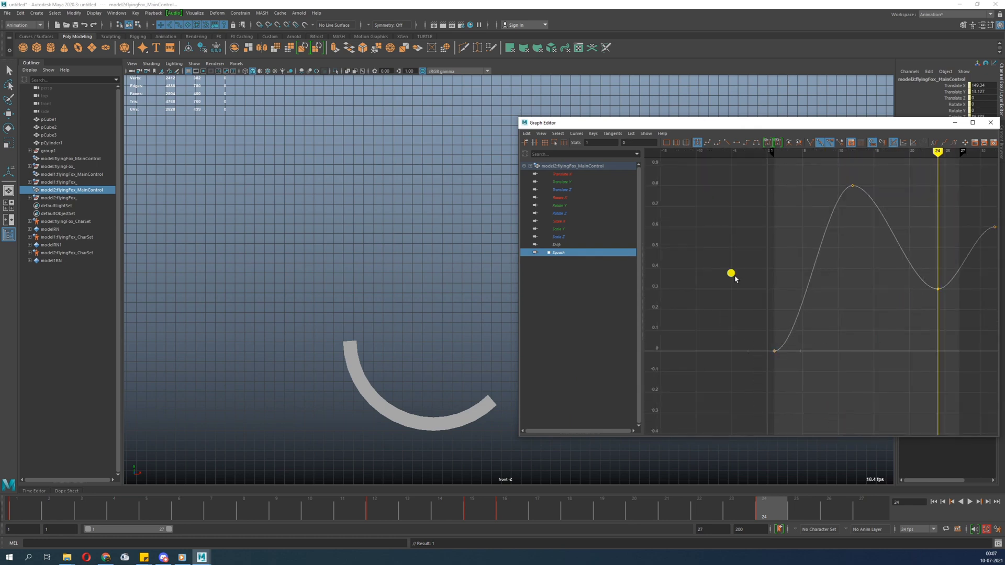
pyautogui.moveTo(792, 400); pyautogui.dragTo(793, 400)
pyautogui.moveTo(796, 399); pyautogui.dragTo(776, 344, button='middle')
pyautogui.hotkey('ctrl', 'z')
pyautogui.keyDown('alt'); pyautogui.moveTo(907, 263); pyautogui.dragTo(800, 284, button='middle'); pyautogui.keyUp('alt')
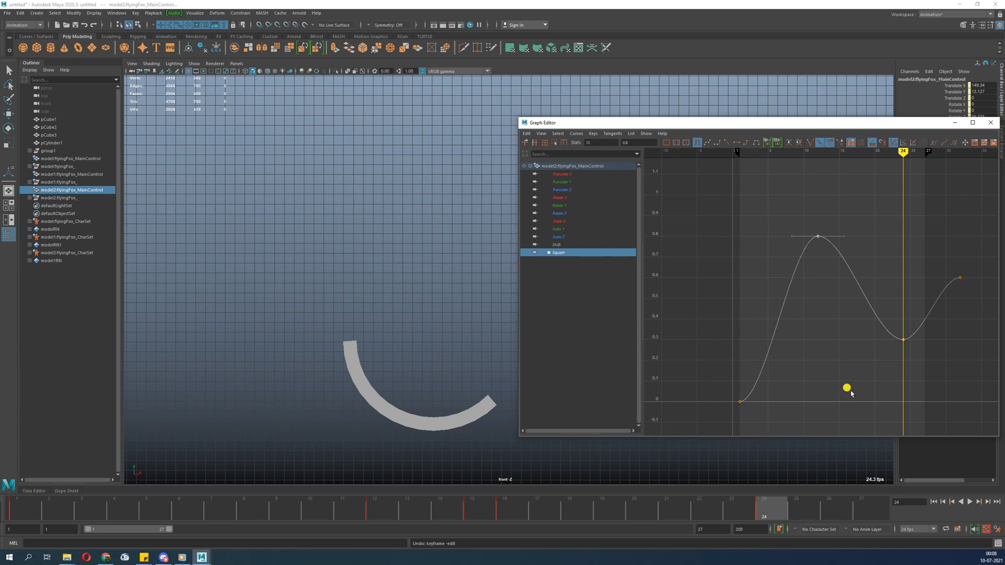
# Step: At frame 16, raise the ball's Squash key to 0.8 so the stretch holds until it leaves the ramp
pyautogui.moveTo(476, 514); pyautogui.dragTo(504, 518)
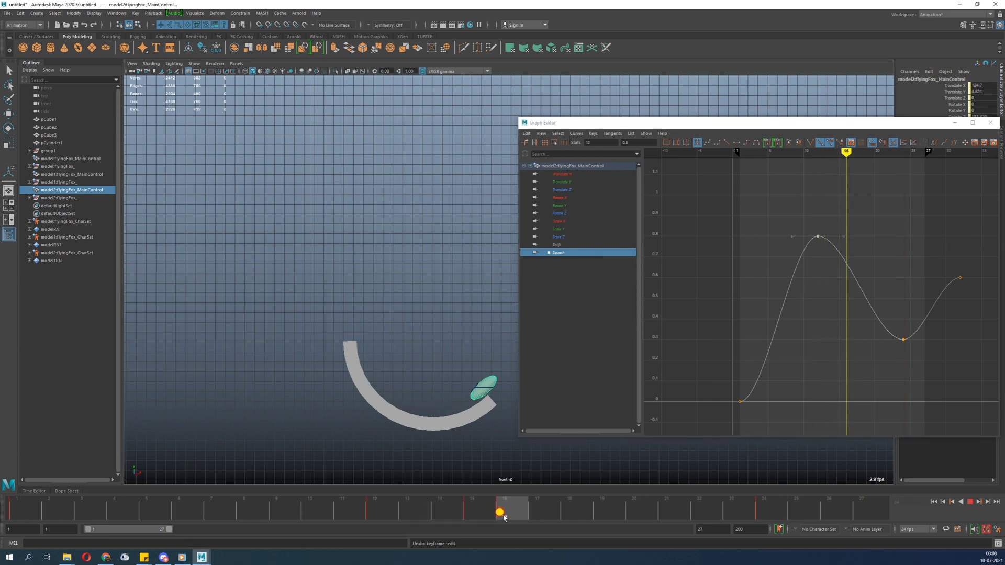
pyautogui.moveTo(877, 240); pyautogui.dragTo(841, 281)
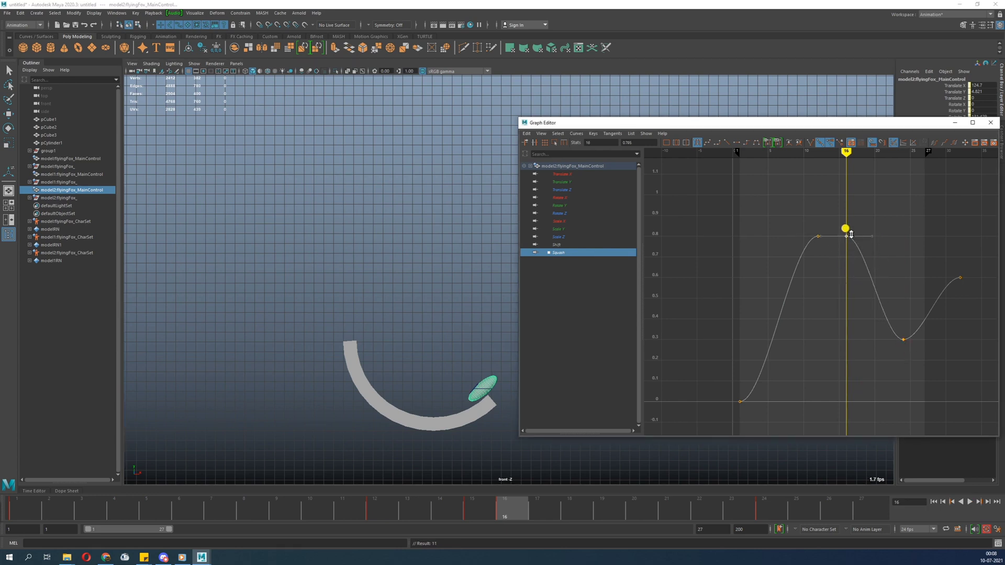
pyautogui.moveTo(851, 234); pyautogui.dragTo(850, 228)
# Step: Play the animation to review the ball's stretch, with the Graph Editor moved clear of the ramp, and stop playback
pyautogui.moveTo(502, 505); pyautogui.dragTo(744, 516)
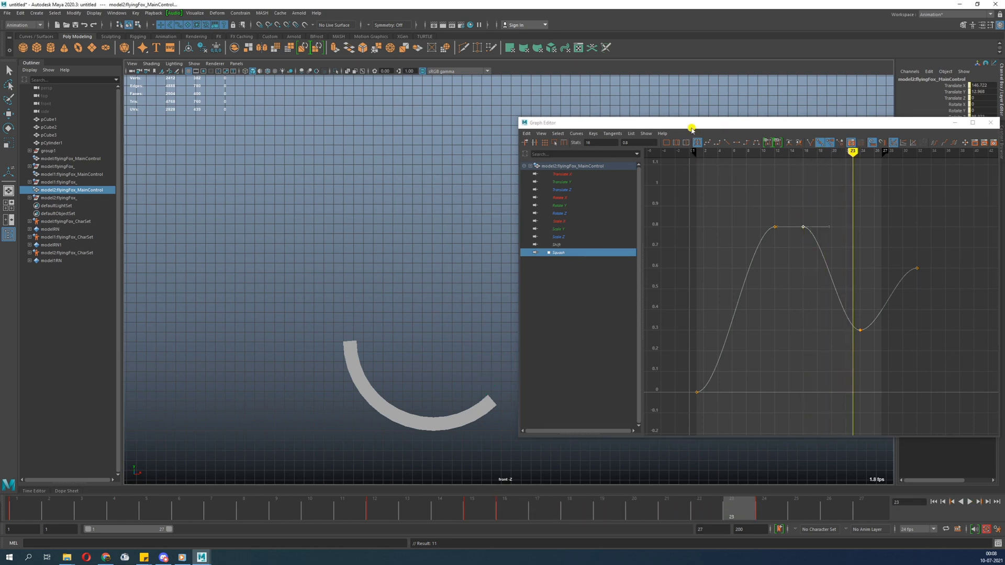
pyautogui.moveTo(691, 129); pyautogui.dragTo(687, 64)
pyautogui.hotkey('alt', 'v')
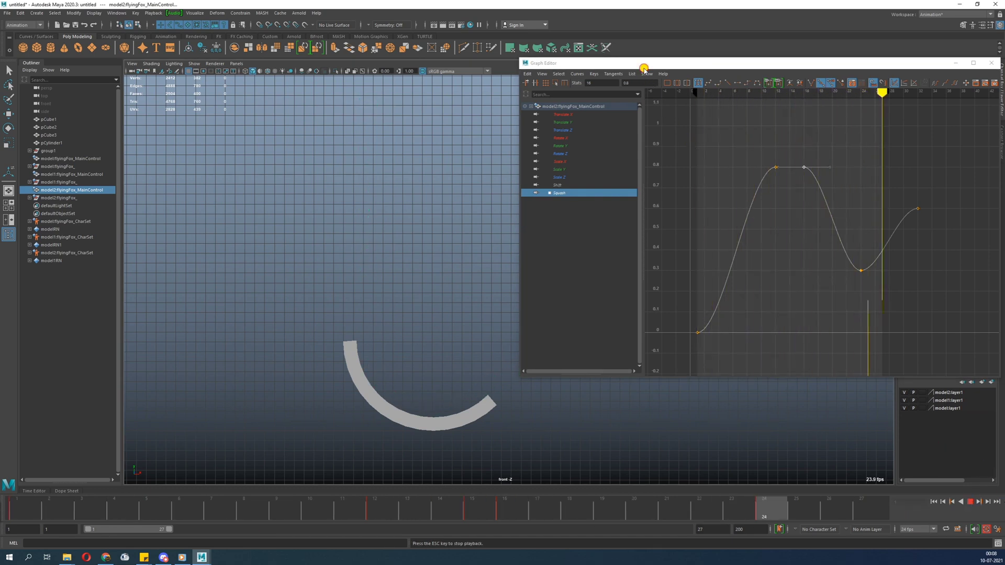
pyautogui.moveTo(646, 68); pyautogui.dragTo(818, 68)
pyautogui.click(970, 503)
# Step: At frame 15, move the stretched ball slightly down so it rests on the ramp's inner surface
pyautogui.moveTo(381, 510); pyautogui.dragTo(468, 508)
pyautogui.scroll(5, 506, 451)
pyautogui.press('w')
pyautogui.keyDown('alt'); pyautogui.moveTo(462, 387); pyautogui.dragTo(395, 204, button='middle'); pyautogui.keyUp('alt')
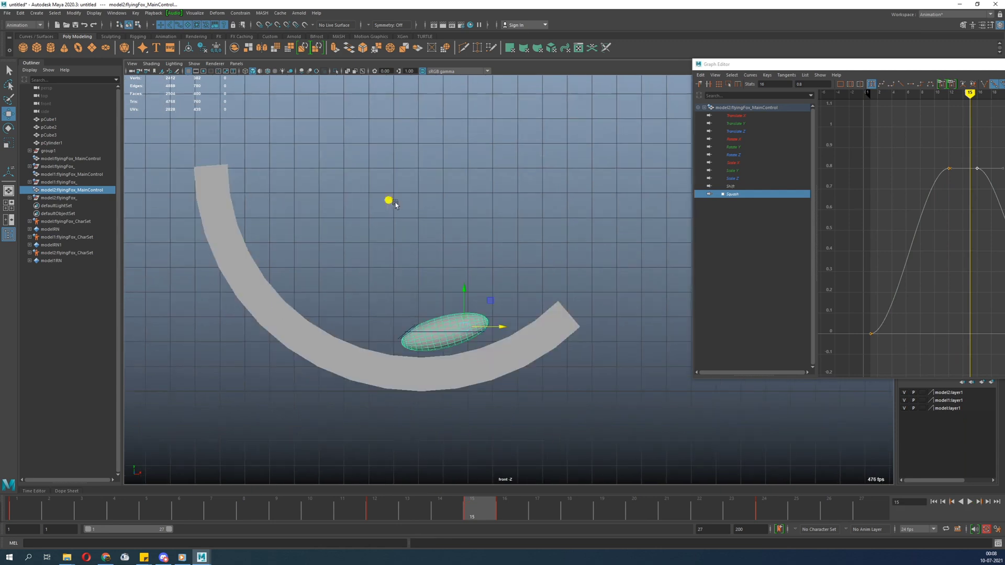
pyautogui.moveTo(490, 305); pyautogui.dragTo(493, 310)
pyautogui.press('e')
pyautogui.press('w')
pyautogui.press('e')
pyautogui.press('w')
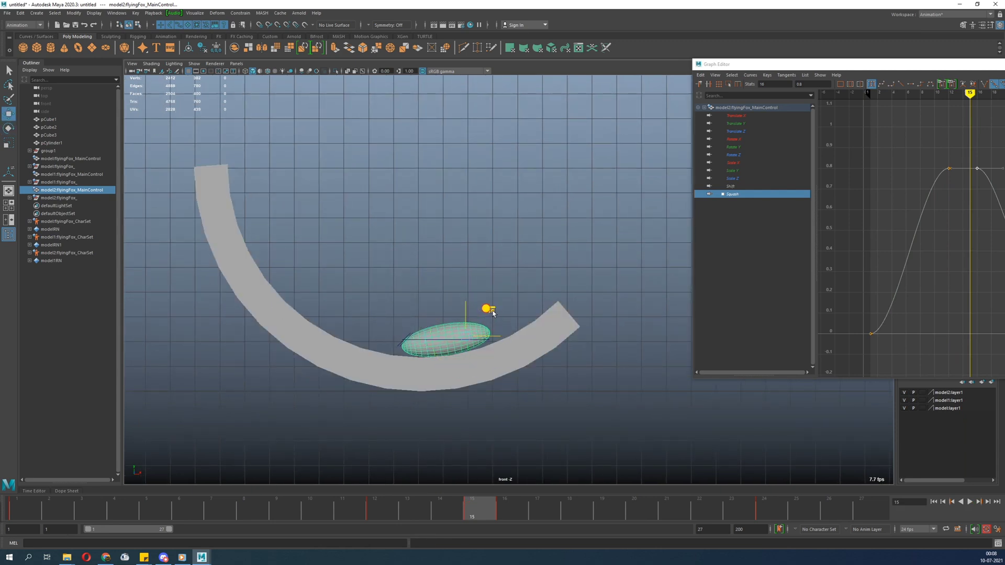
# Step: Try rotating the ball to follow the ramp at frame 13, and delete the key on that frame
pyautogui.hotkey('alt', 'v')
pyautogui.click(347, 519)
pyautogui.moveTo(351, 523); pyautogui.dragTo(415, 516)
pyautogui.press('e')
pyautogui.moveTo(311, 248); pyautogui.dragTo(300, 240)
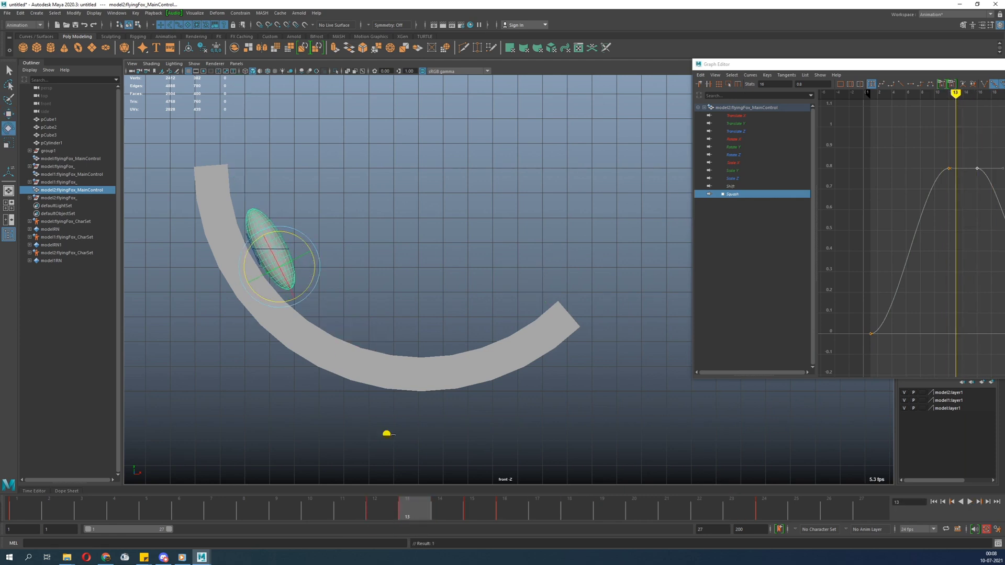
pyautogui.moveTo(417, 507)
pyautogui.mouseDown()
pyautogui.moveTo(439, 508)
pyautogui.moveTo(416, 510)
pyautogui.mouseUp()
pyautogui.rightClick(416, 510)
pyautogui.click(445, 381)
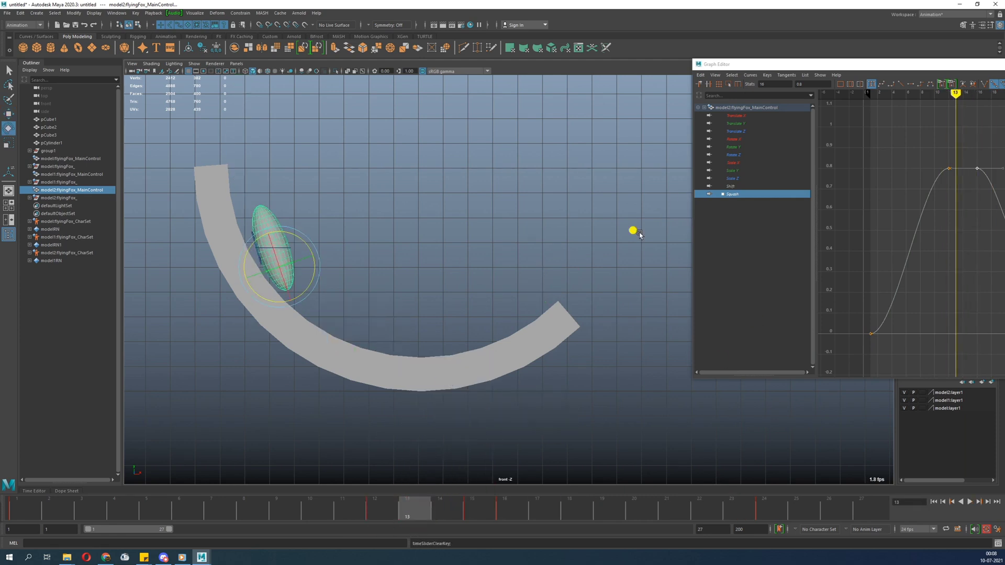
# Step: Give the ball's Rotate Z key at frame 12 linear tangents, undoing the manual adjustments of its handles
pyautogui.click(732, 139)
pyautogui.click(733, 154)
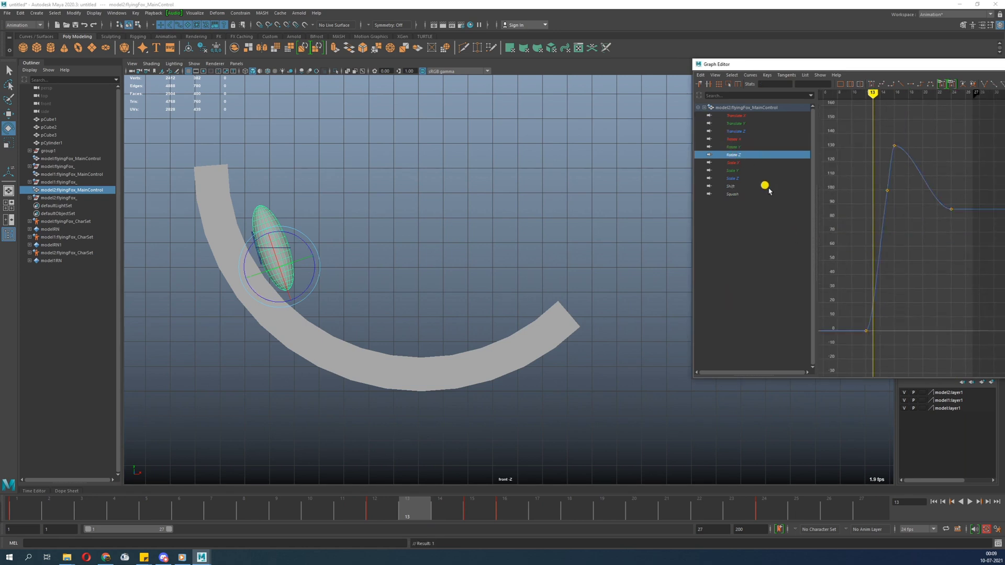
pyautogui.keyDown('alt'); pyautogui.moveTo(893, 260); pyautogui.dragTo(943, 239, button='middle'); pyautogui.keyUp('alt')
pyautogui.scroll(8, 943, 238)
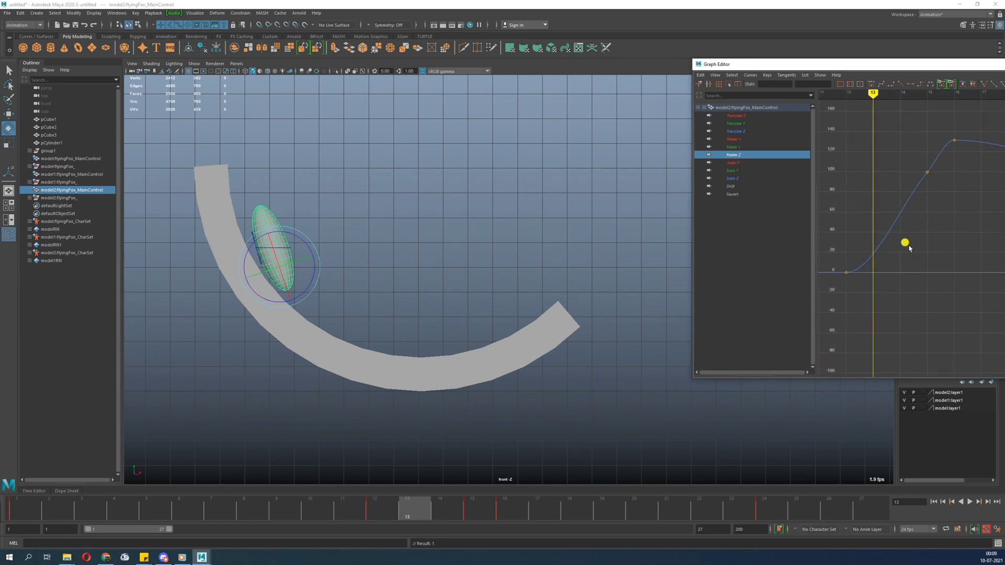
pyautogui.moveTo(865, 309); pyautogui.dragTo(882, 299)
pyautogui.moveTo(882, 296); pyautogui.dragTo(883, 278, button='middle')
pyautogui.hotkey('ctrl', 'z')
pyautogui.click(900, 85)
pyautogui.moveTo(901, 242); pyautogui.dragTo(907, 244, button='middle')
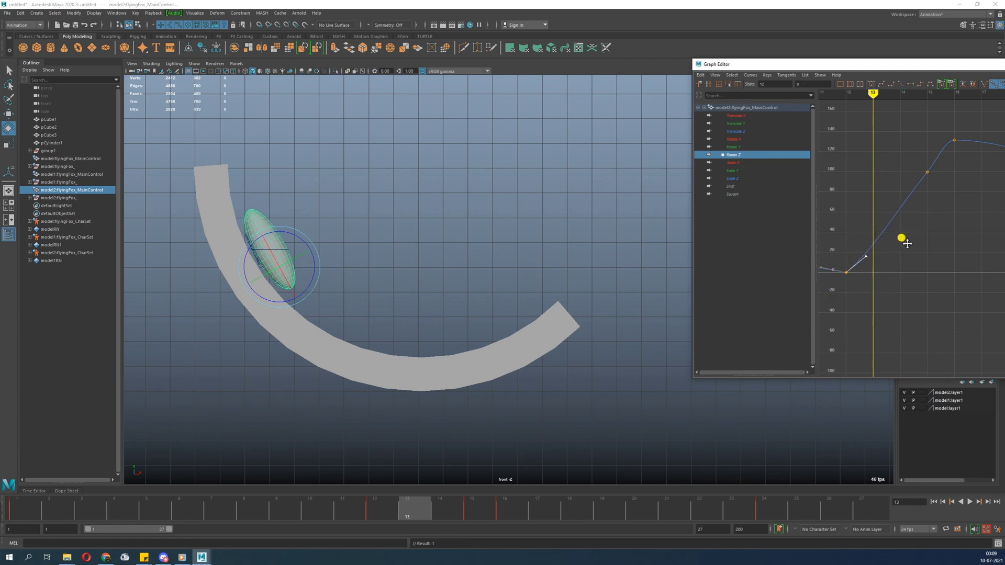
pyautogui.hotkey('ctrl', 'z')
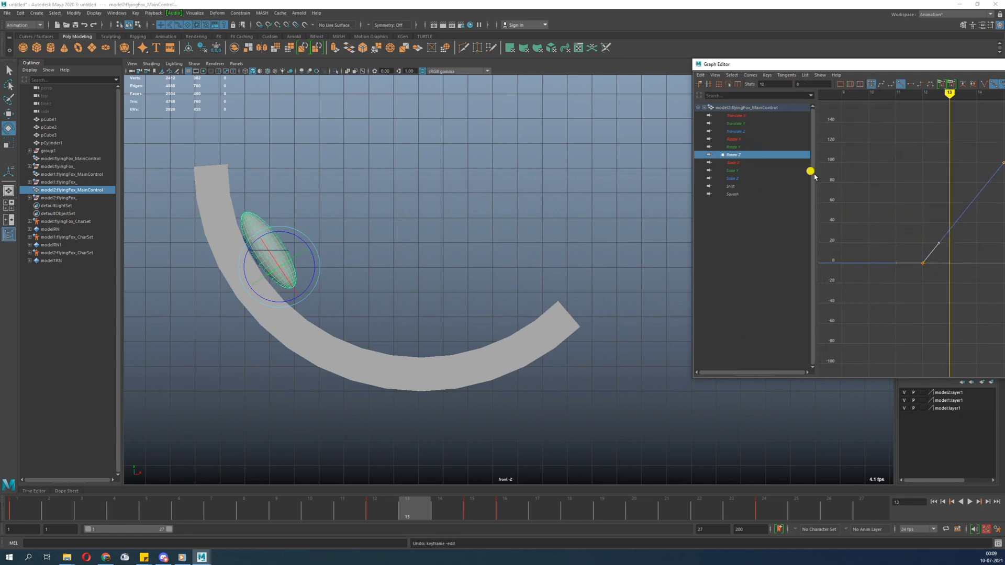
# Step: Break the tangents of the Rotate Z key at frame 12 and slightly flatten its outgoing handle
pyautogui.moveTo(915, 66); pyautogui.dragTo(788, 69)
pyautogui.click(856, 86)
pyautogui.keyDown('alt'); pyautogui.moveTo(870, 223); pyautogui.dragTo(903, 218, button='middle'); pyautogui.keyUp('alt')
# Step: On the Translate X curve, undo the edit at frame 12 and lower the frame 15 key to about 120.7
pyautogui.click(607, 117)
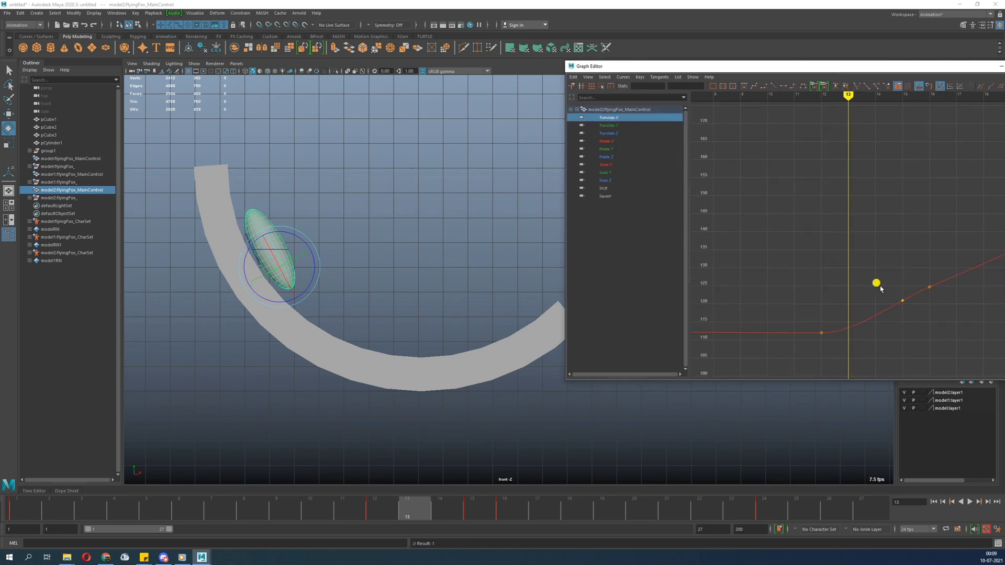
pyautogui.click(862, 273)
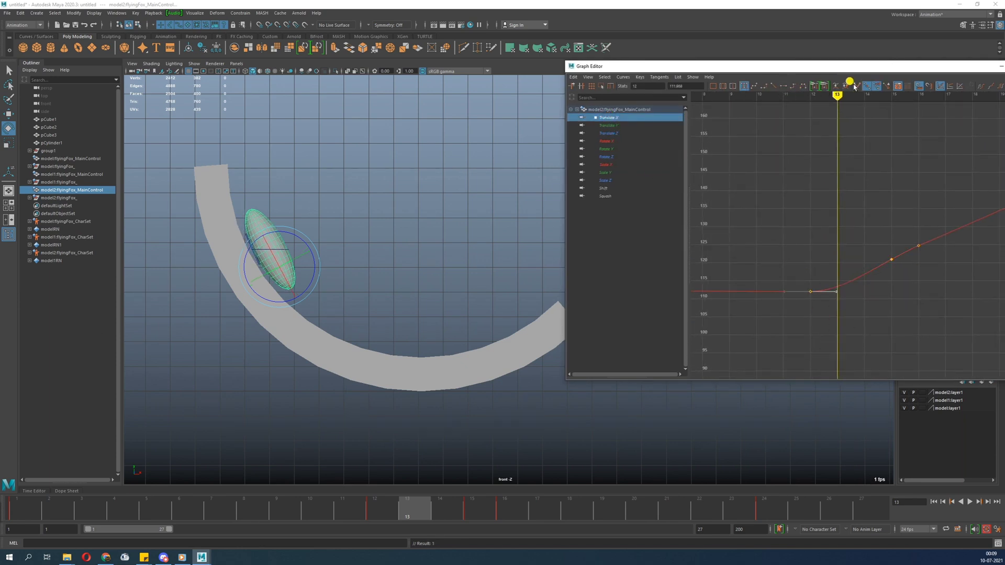
pyautogui.hotkey('ctrl', 'z')
pyautogui.moveTo(437, 512); pyautogui.dragTo(472, 511)
pyautogui.keyDown('shift'); pyautogui.moveTo(906, 330); pyautogui.dragTo(908, 337, button='middle'); pyautogui.keyUp('shift')
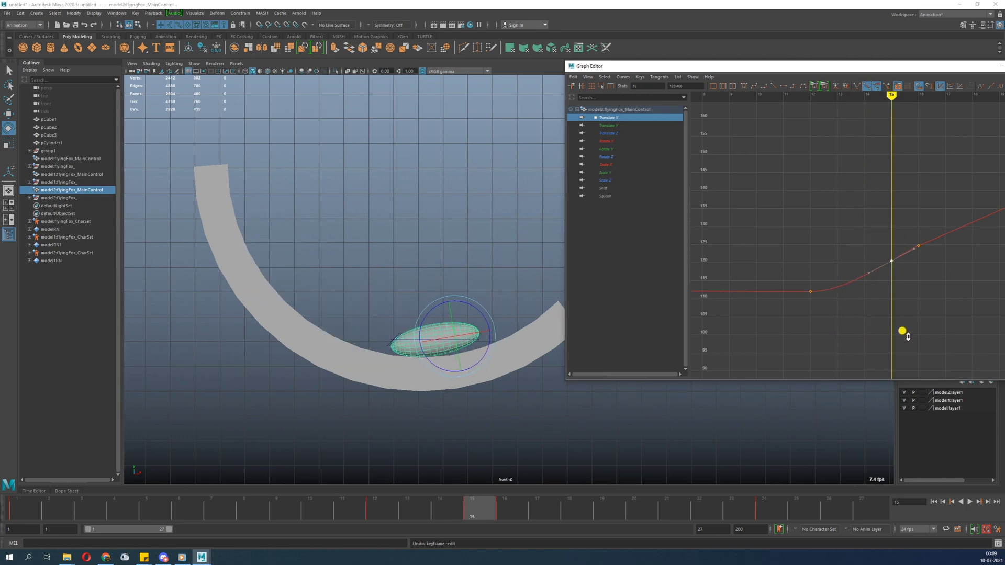
pyautogui.moveTo(908, 336); pyautogui.dragTo(908, 336)
# Step: Scrub and play the whole animation with the ball deselected to review its slide and flight, and stop playback
pyautogui.moveTo(445, 509); pyautogui.dragTo(544, 509)
pyautogui.keyDown('alt'); pyautogui.moveTo(317, 312); pyautogui.dragTo(39, 406, button='right'); pyautogui.keyUp('alt')
pyautogui.moveTo(448, 514); pyautogui.dragTo(22, 515)
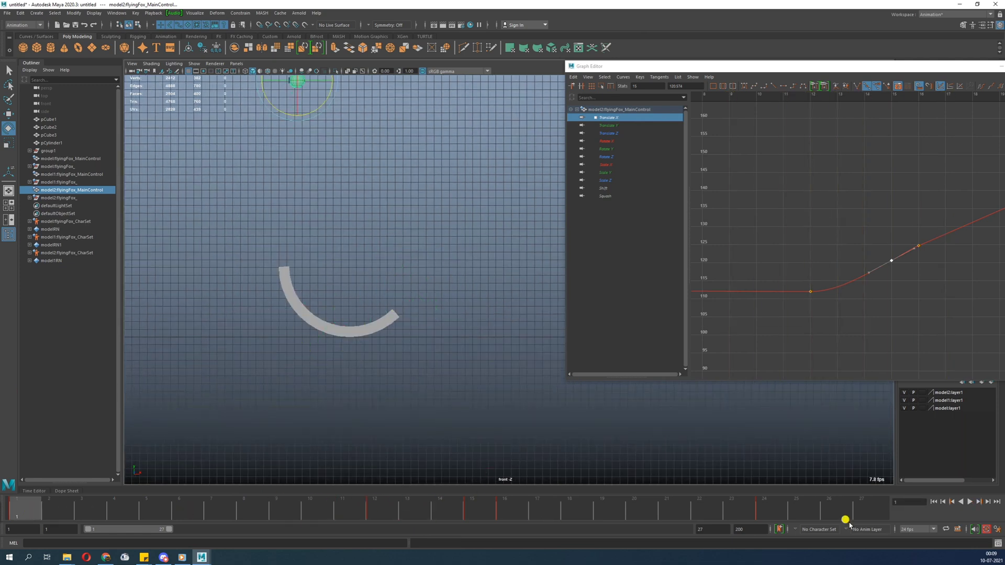
pyautogui.click(971, 502)
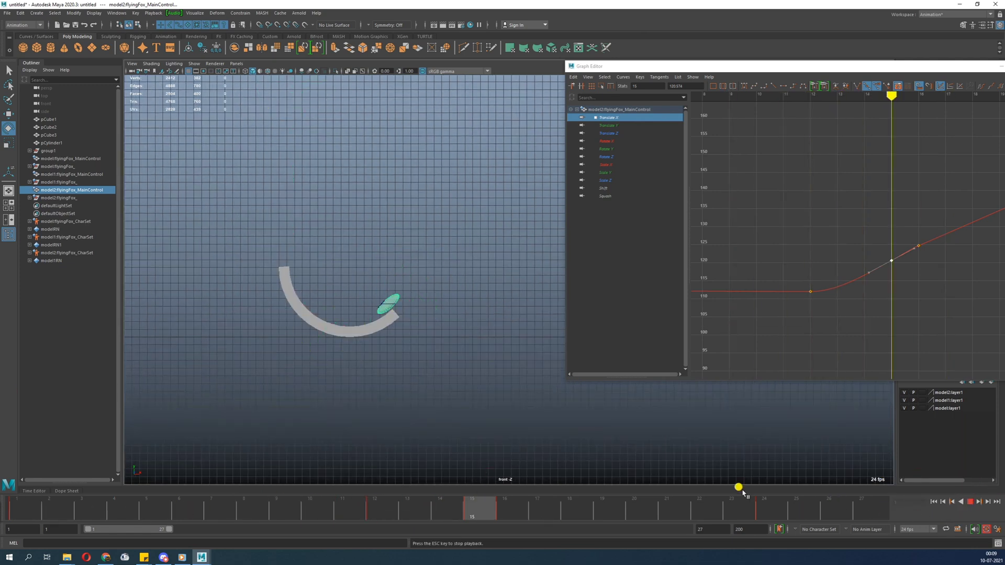
pyautogui.scroll(-2, 376, 356)
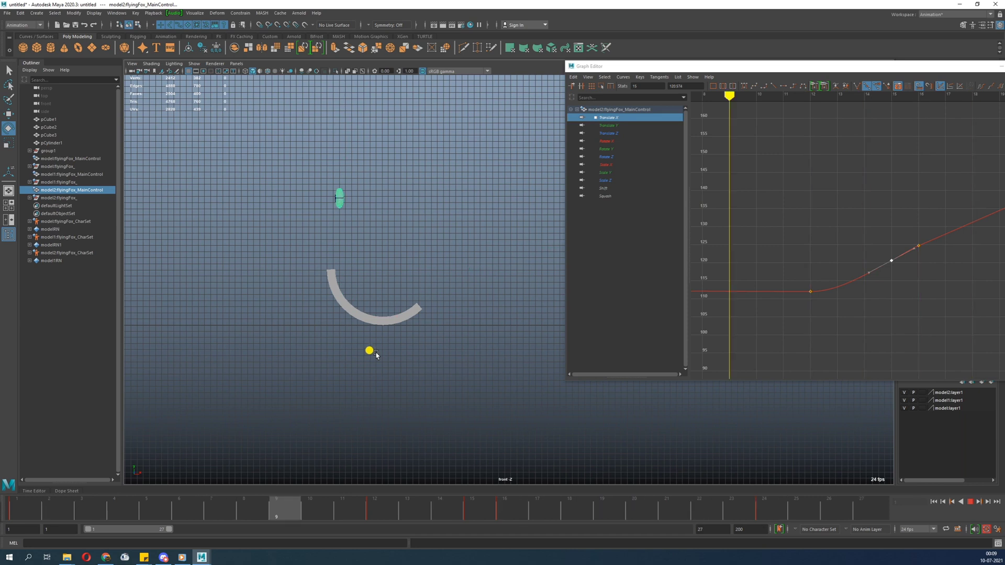
pyautogui.click(410, 282)
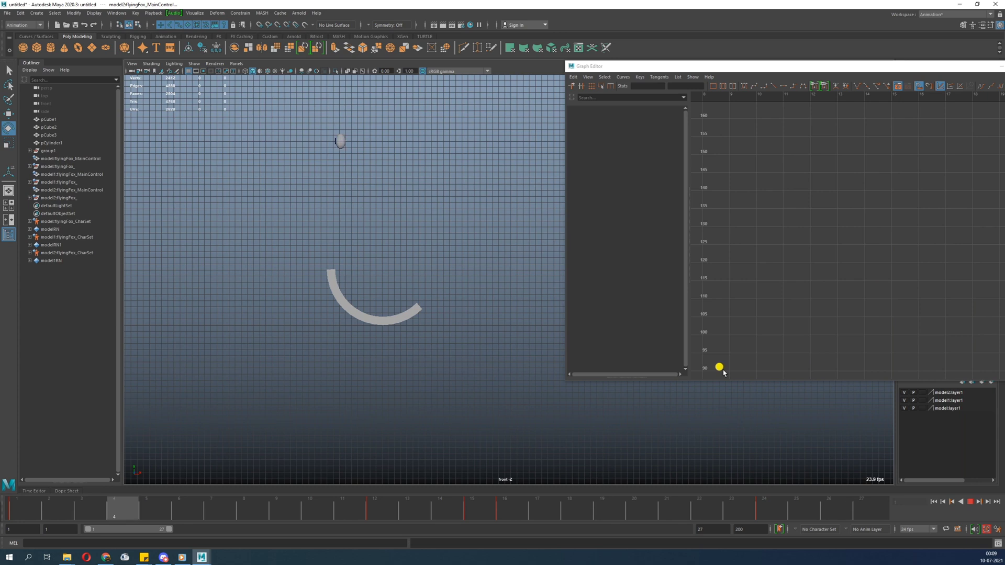
pyautogui.click(970, 502)
# Step: Select the ball, uncover its channel values to inspect Squash, and go to frame 12
pyautogui.click(417, 329)
pyautogui.click(347, 131)
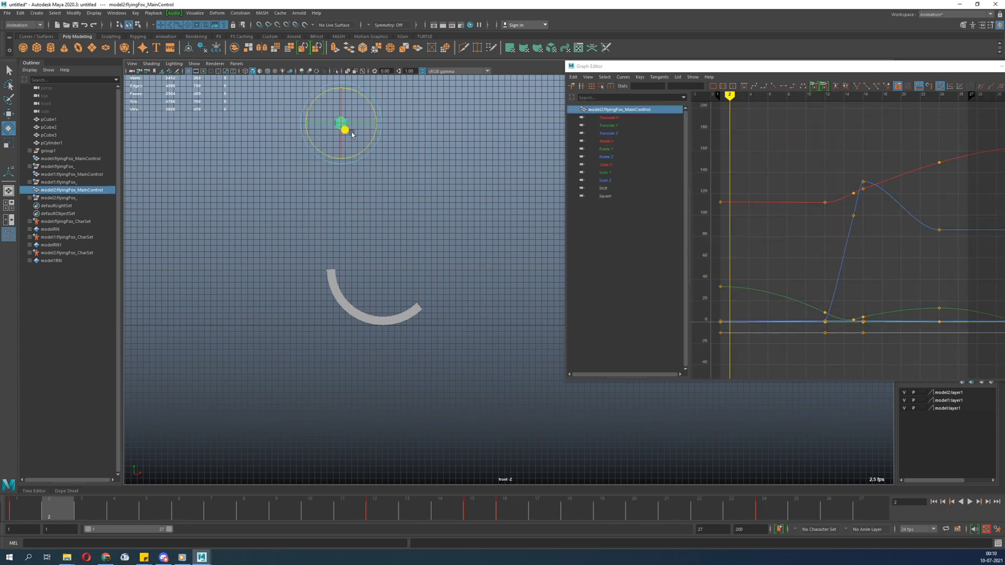
pyautogui.moveTo(879, 68); pyautogui.dragTo(787, 318)
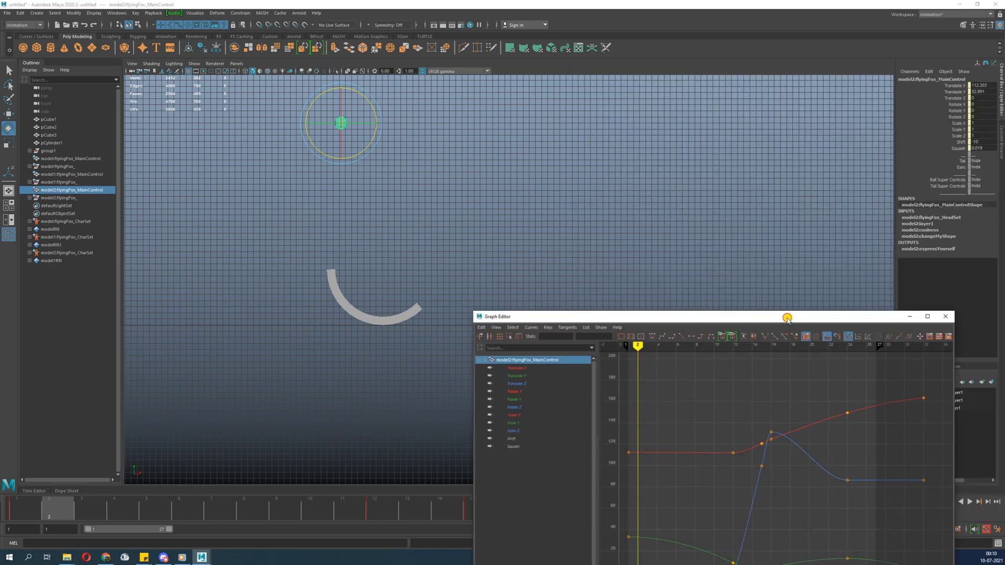
pyautogui.click(979, 148)
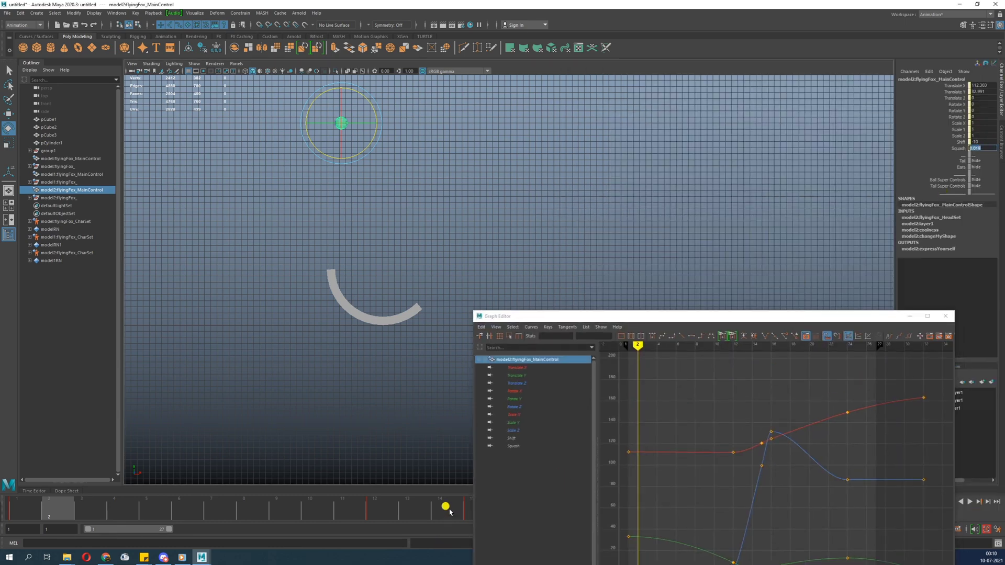
pyautogui.click(369, 514)
pyautogui.click(683, 359)
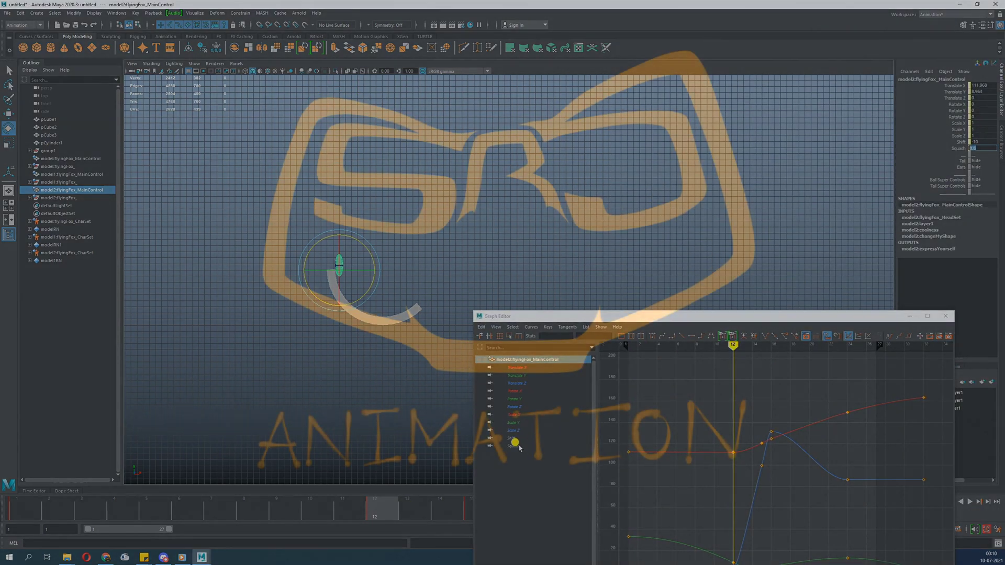